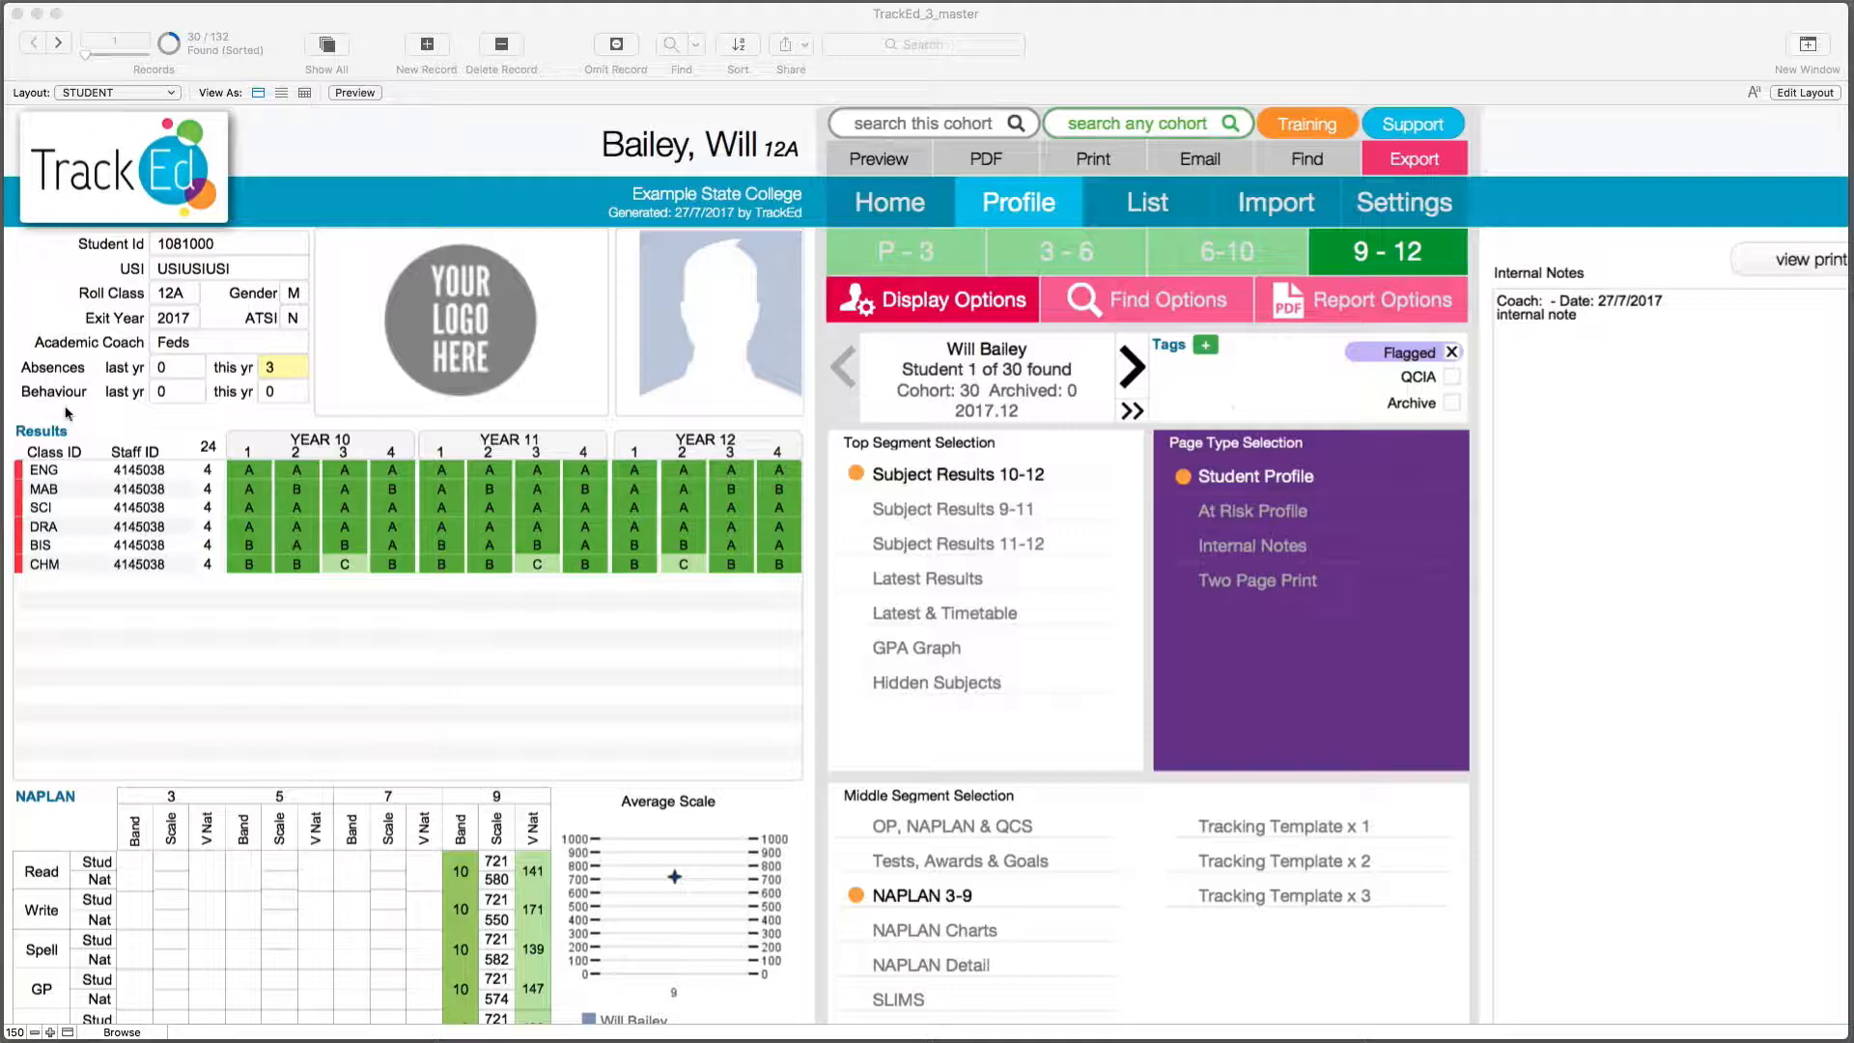
- Open the general settings and examine the absence thresholds in the Attendance Colour Scheme
{"action": "left_click", "coordinate": [1416, 211]}
{"action": "left_click", "coordinate": [1411, 208]}
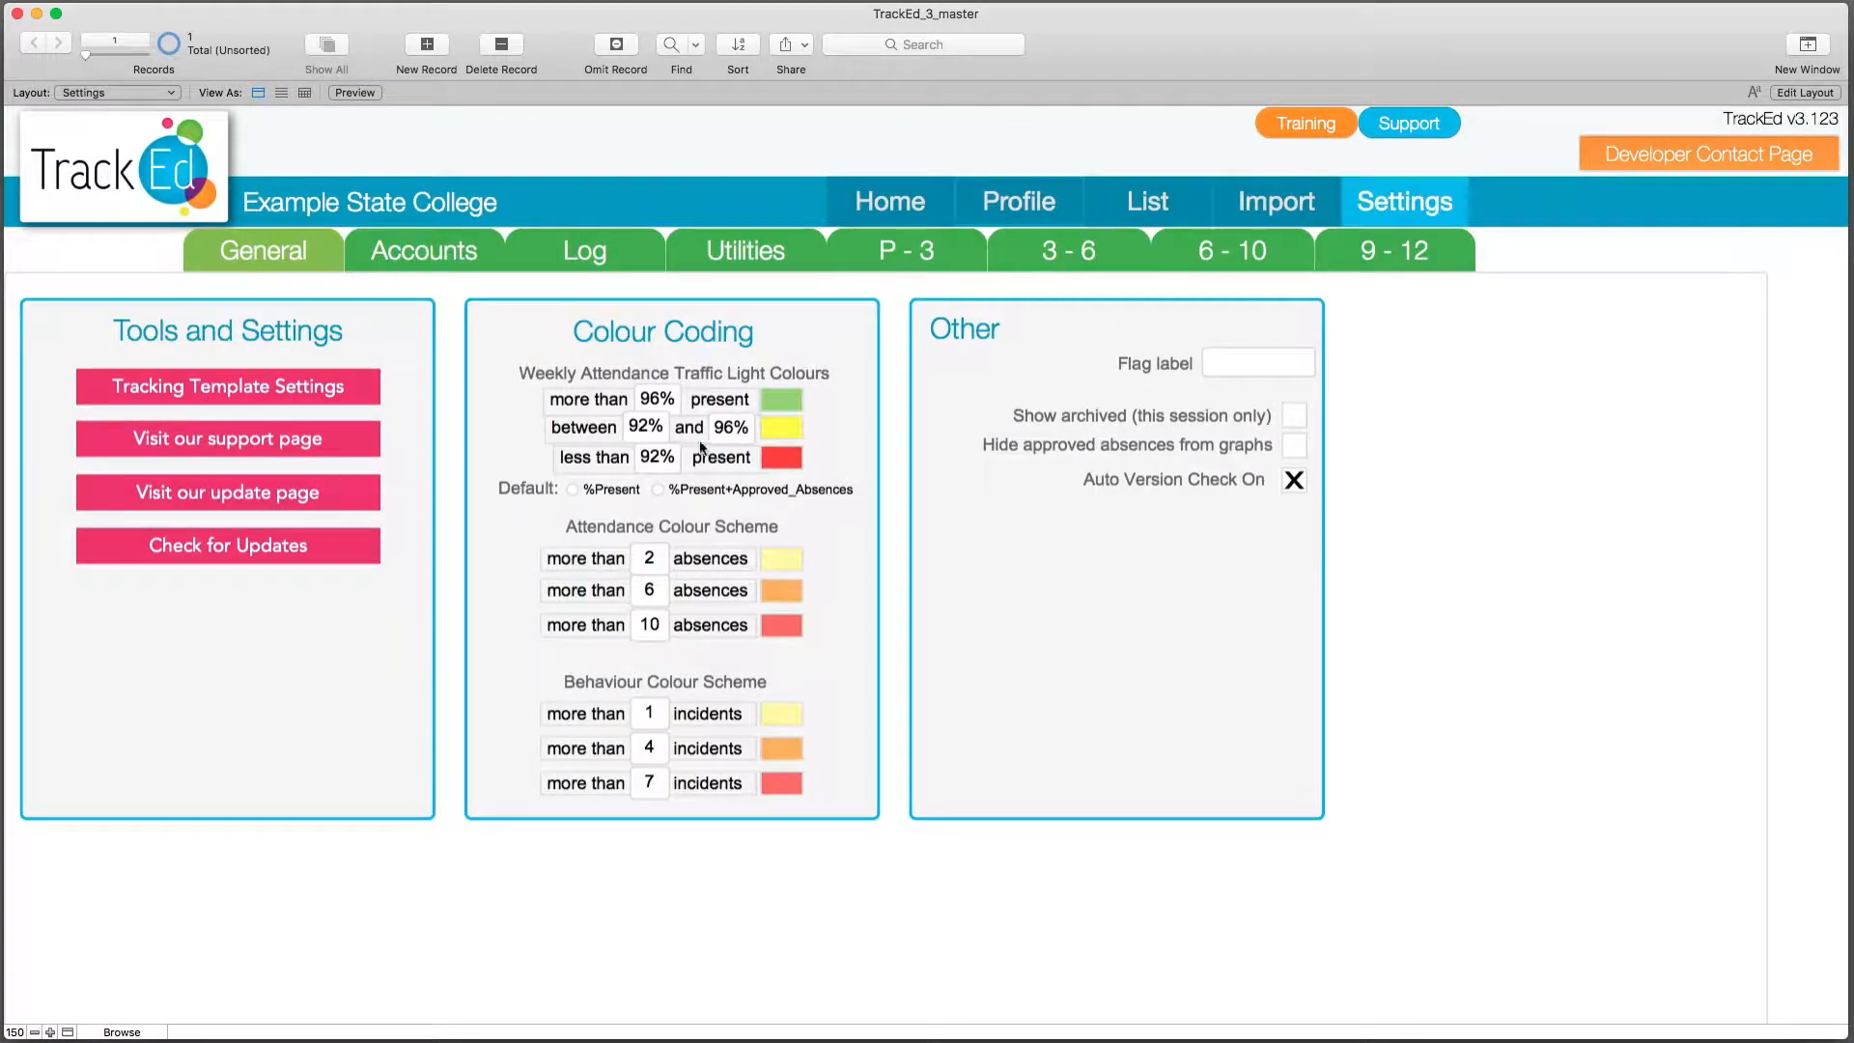
{"action": "left_click", "coordinate": [660, 558]}
{"action": "left_click", "coordinate": [653, 591]}
{"action": "left_click", "coordinate": [653, 622]}
{"action": "left_click", "coordinate": [854, 618]}
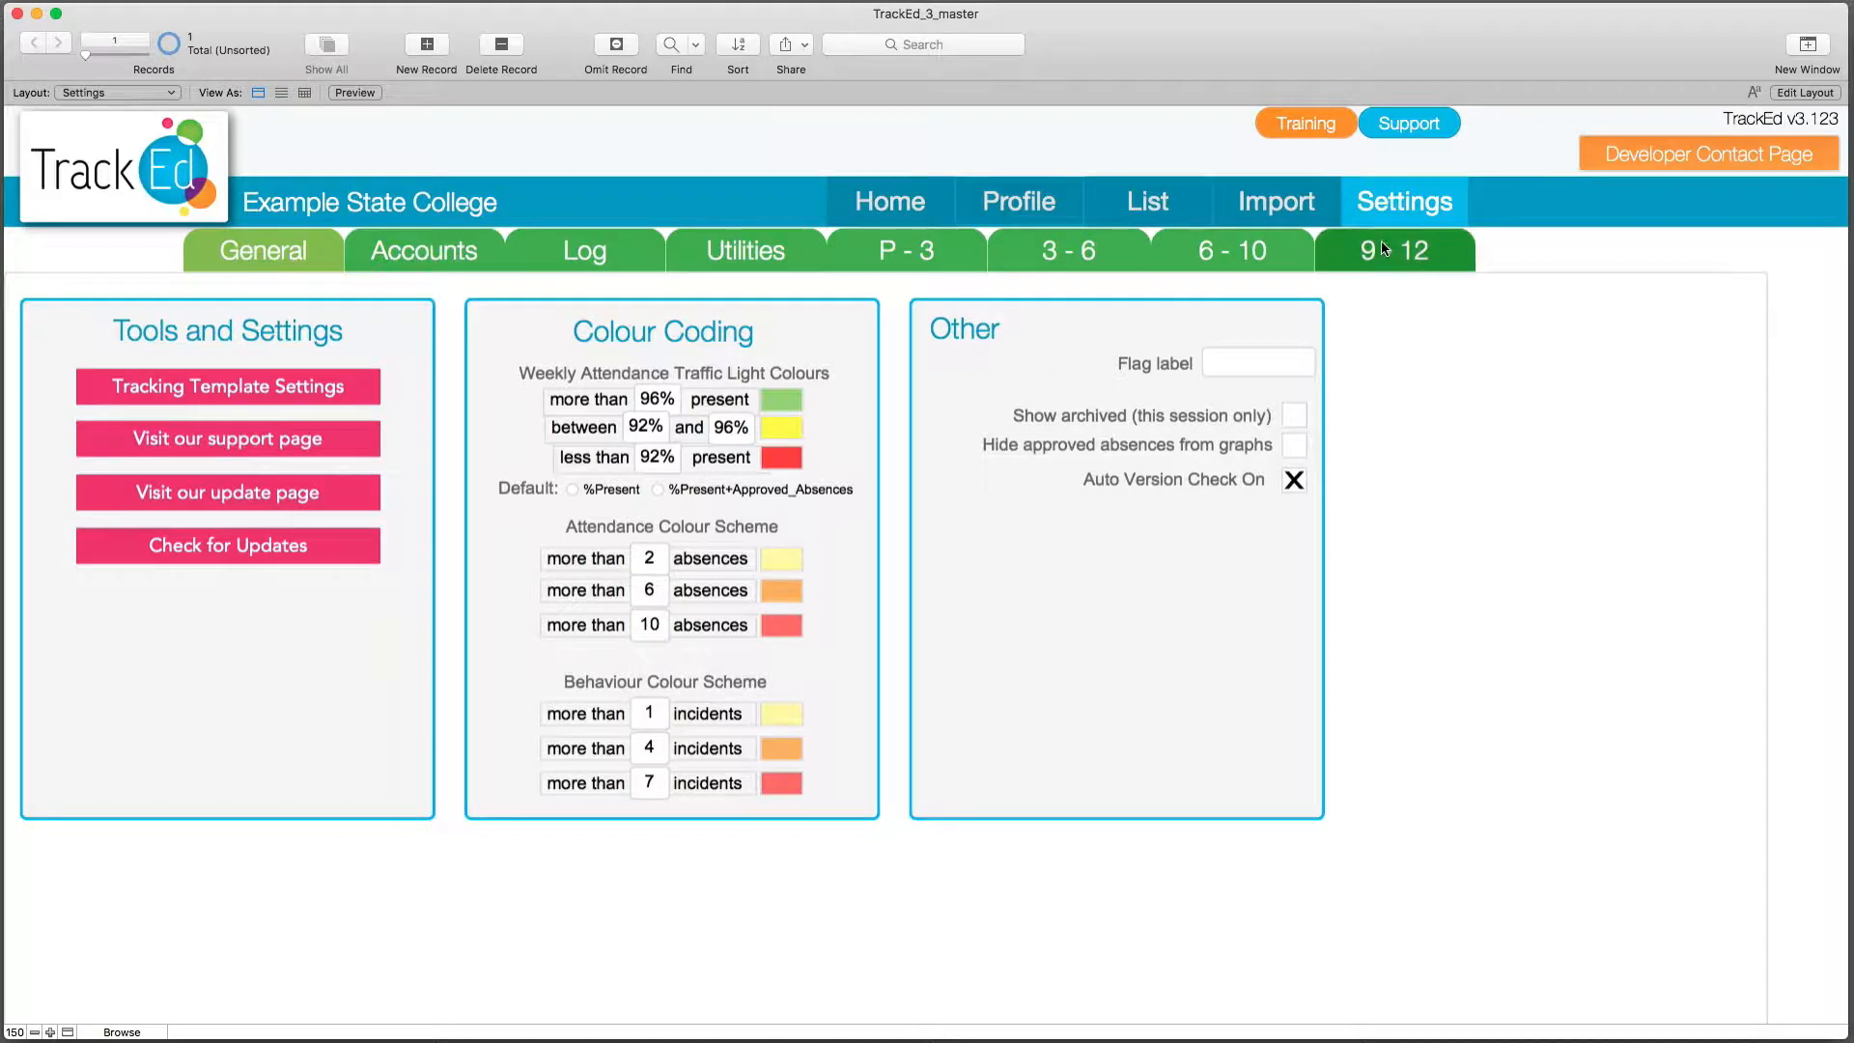
- Open the Weekly Attendance import for the 9 - 12 module and examine its file, term and week fields
{"action": "left_click", "coordinate": [1325, 214]}
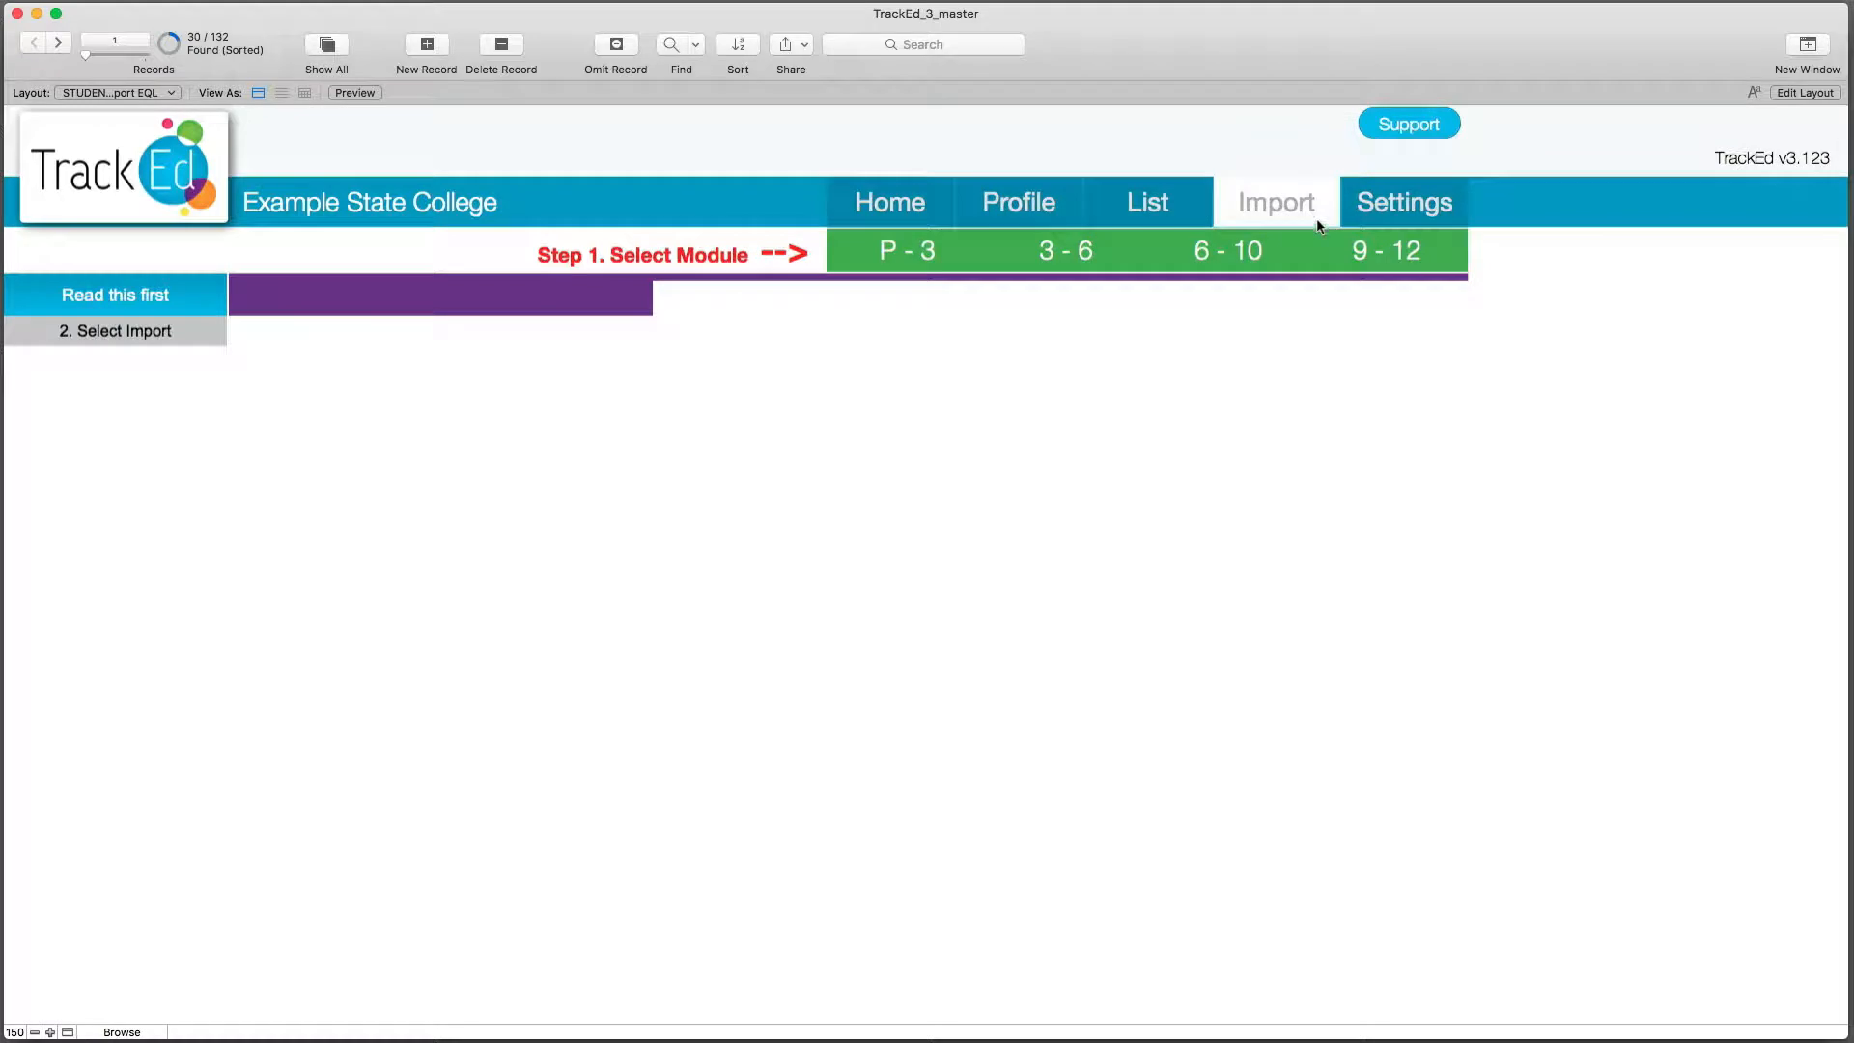
{"action": "left_click", "coordinate": [1405, 265]}
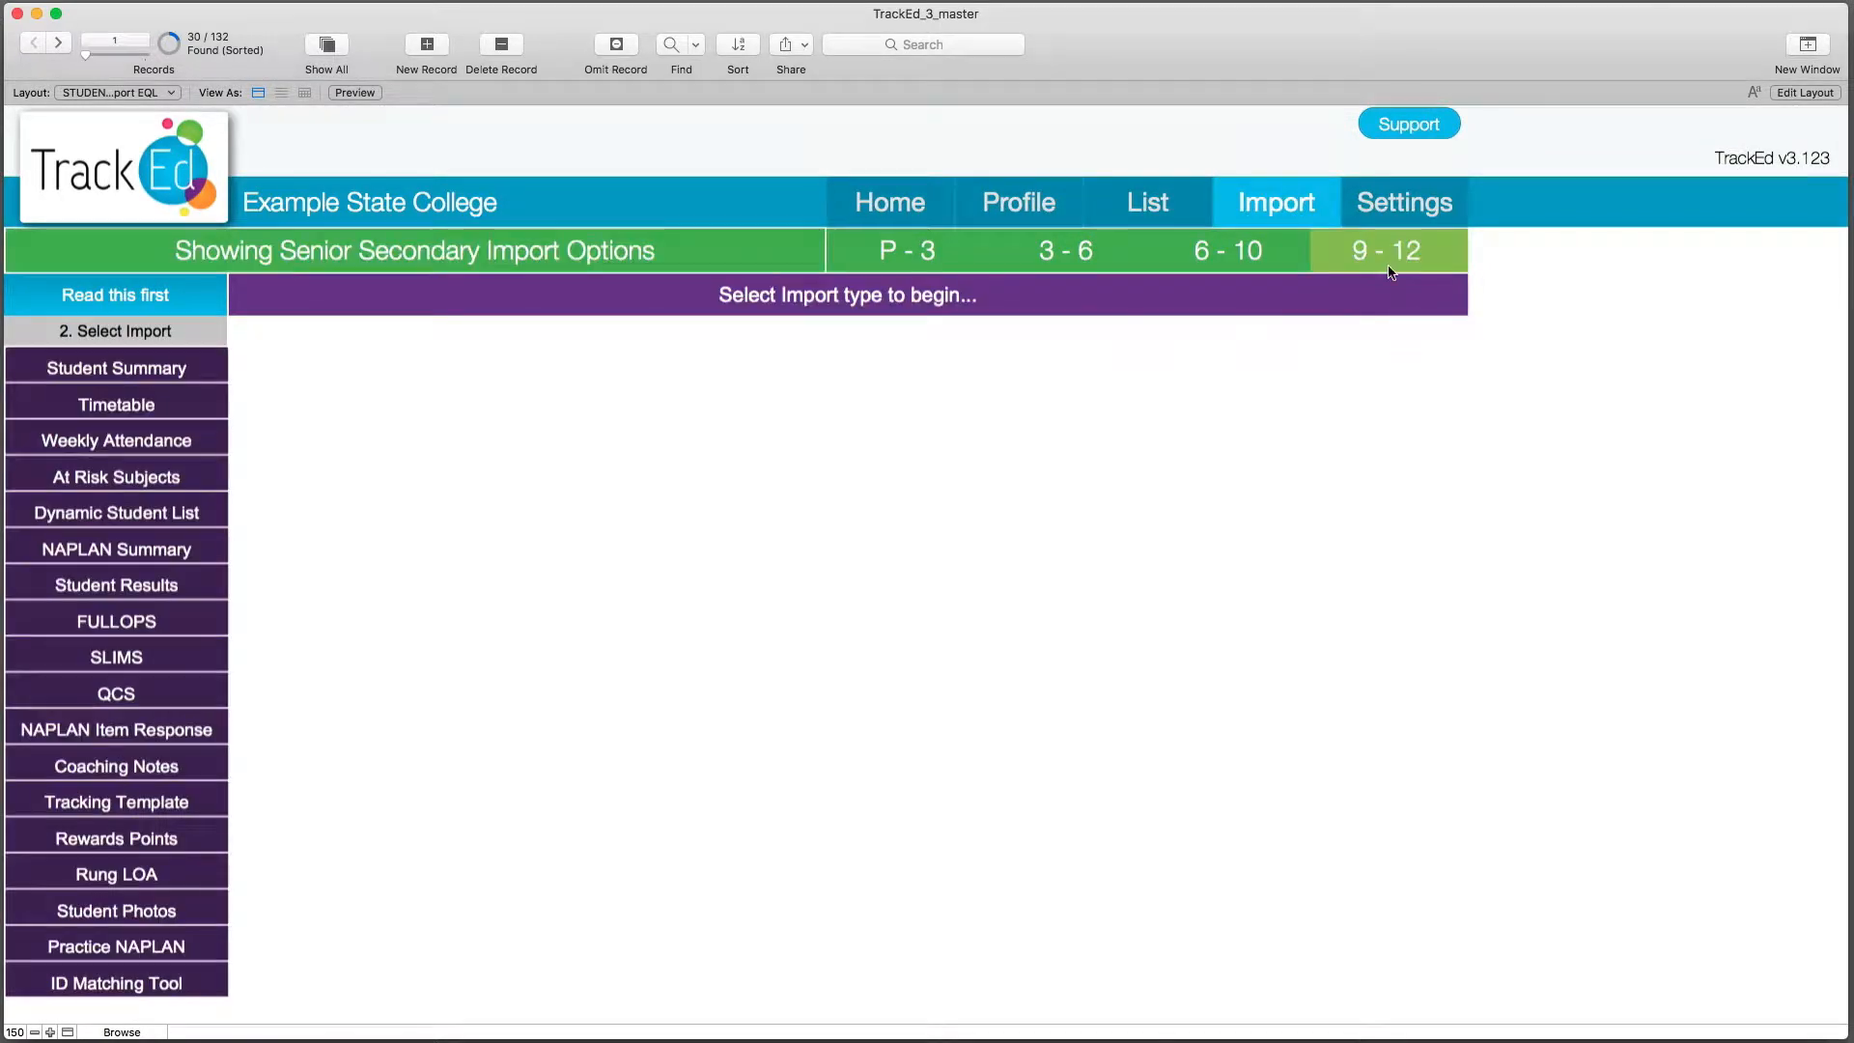
{"action": "left_click", "coordinate": [141, 445]}
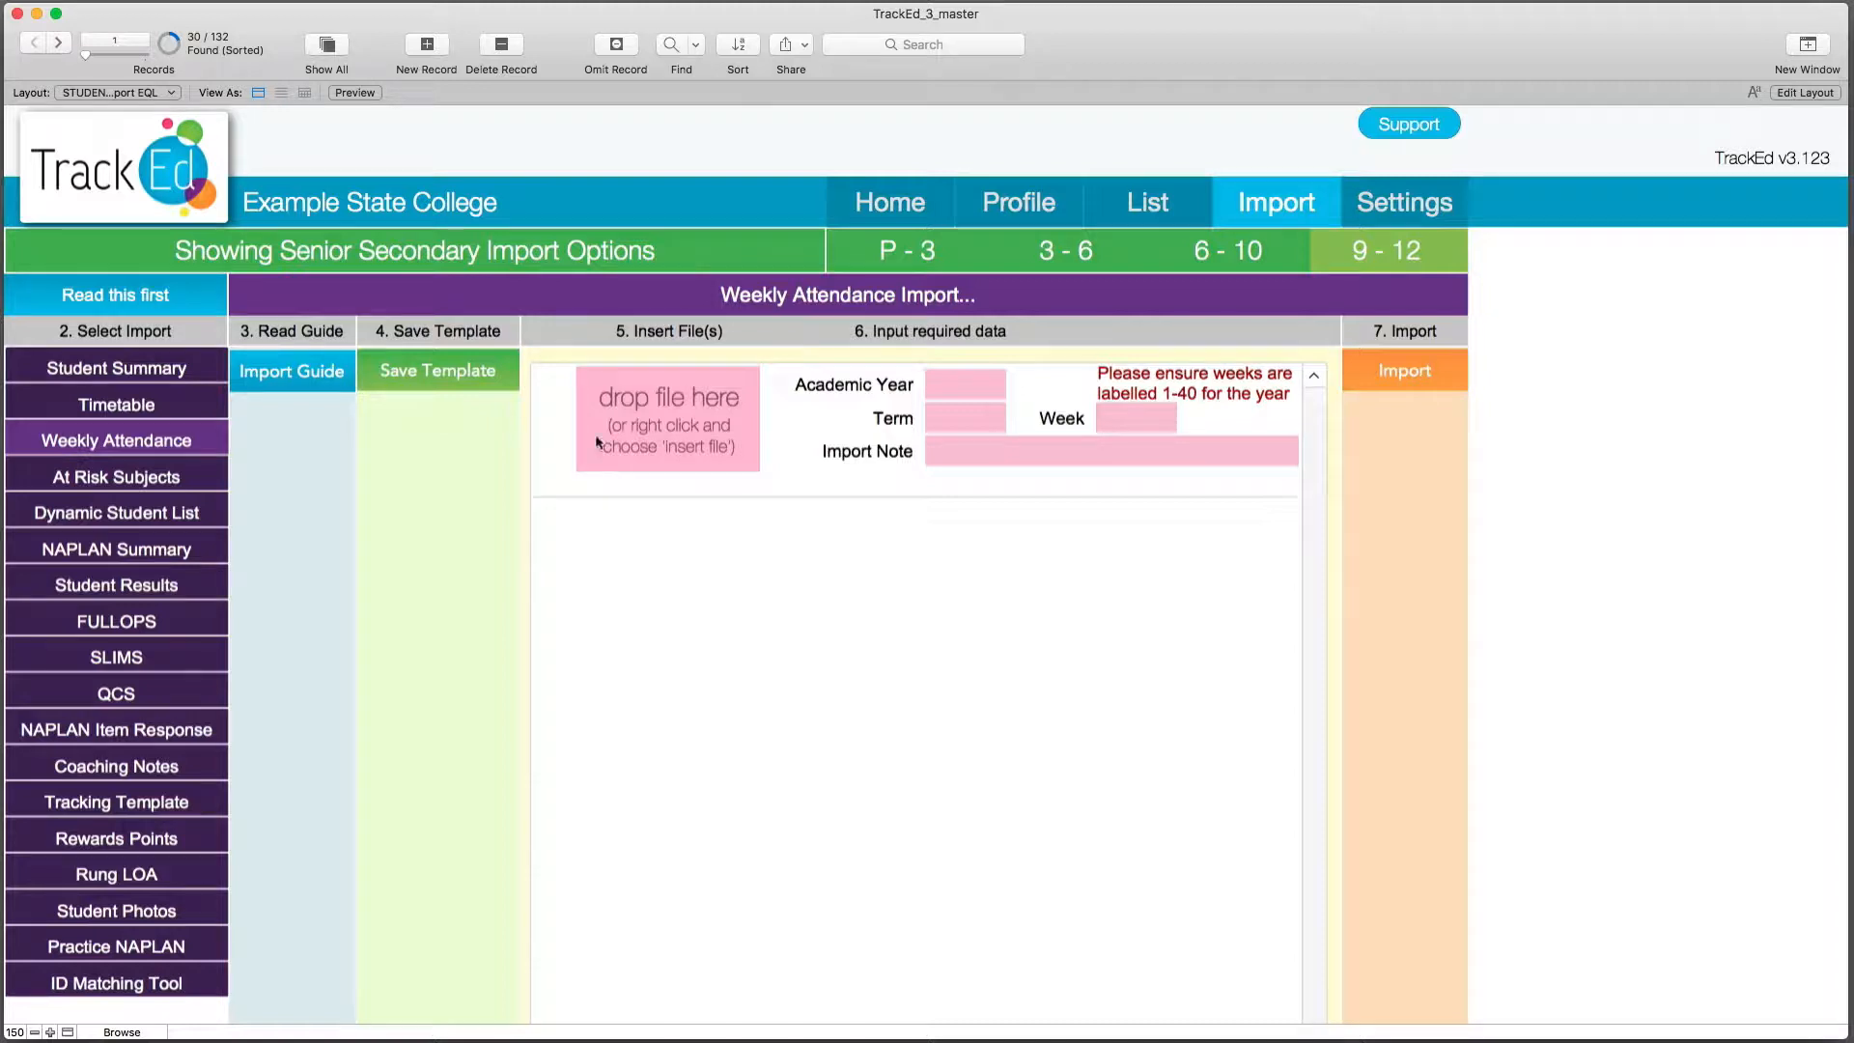
{"action": "left_click", "coordinate": [739, 440]}
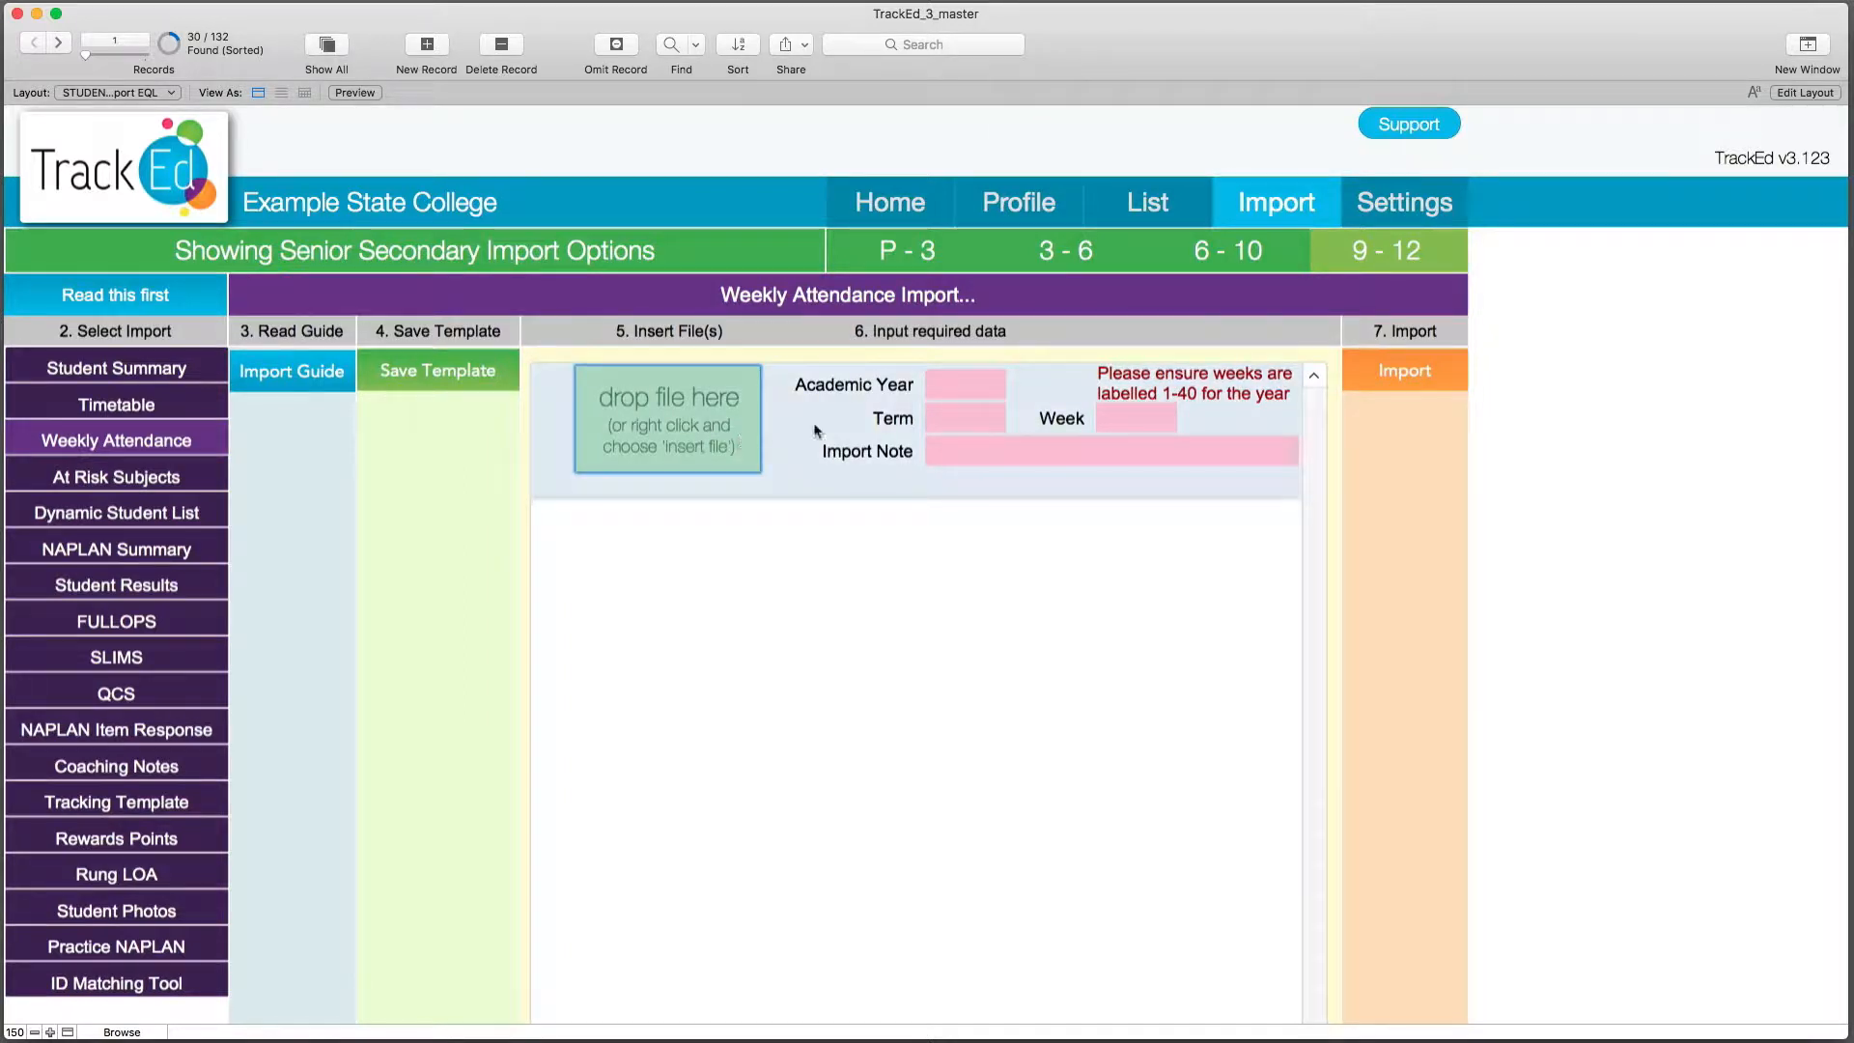
{"action": "left_click", "coordinate": [1150, 417]}
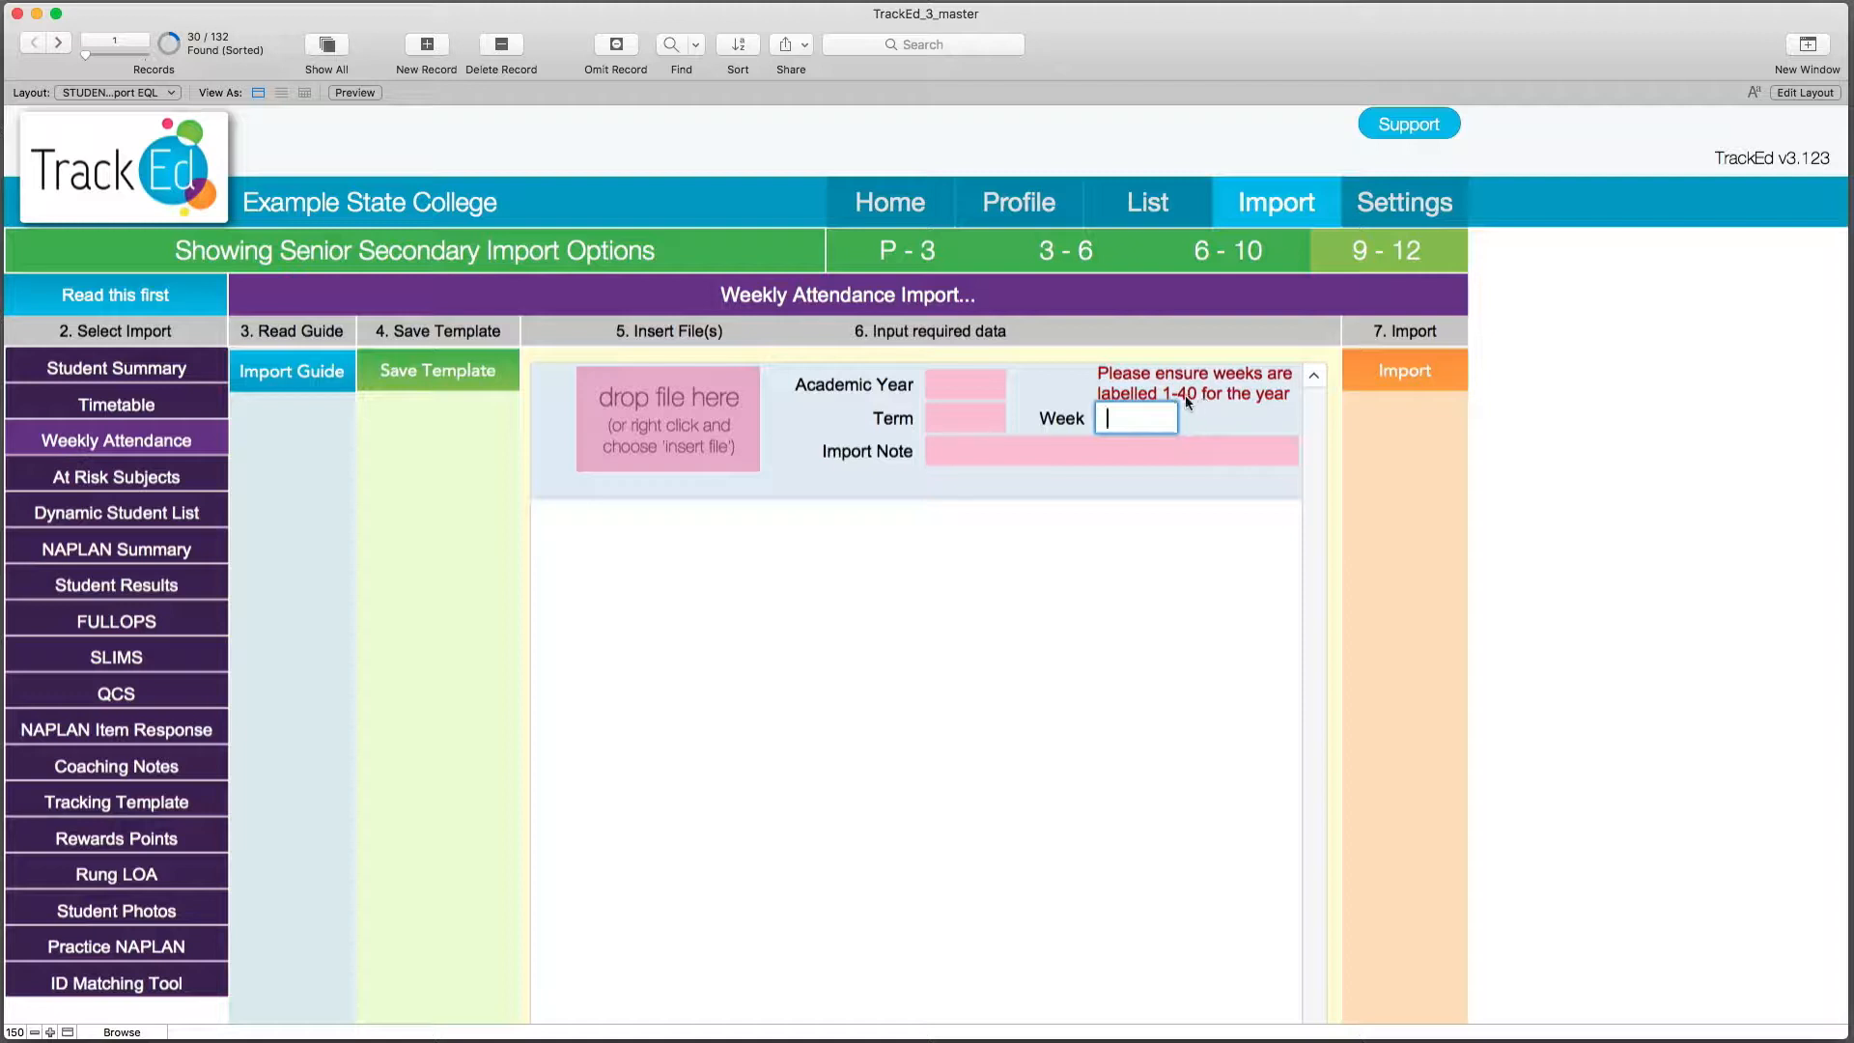
{"action": "left_click", "coordinate": [970, 420]}
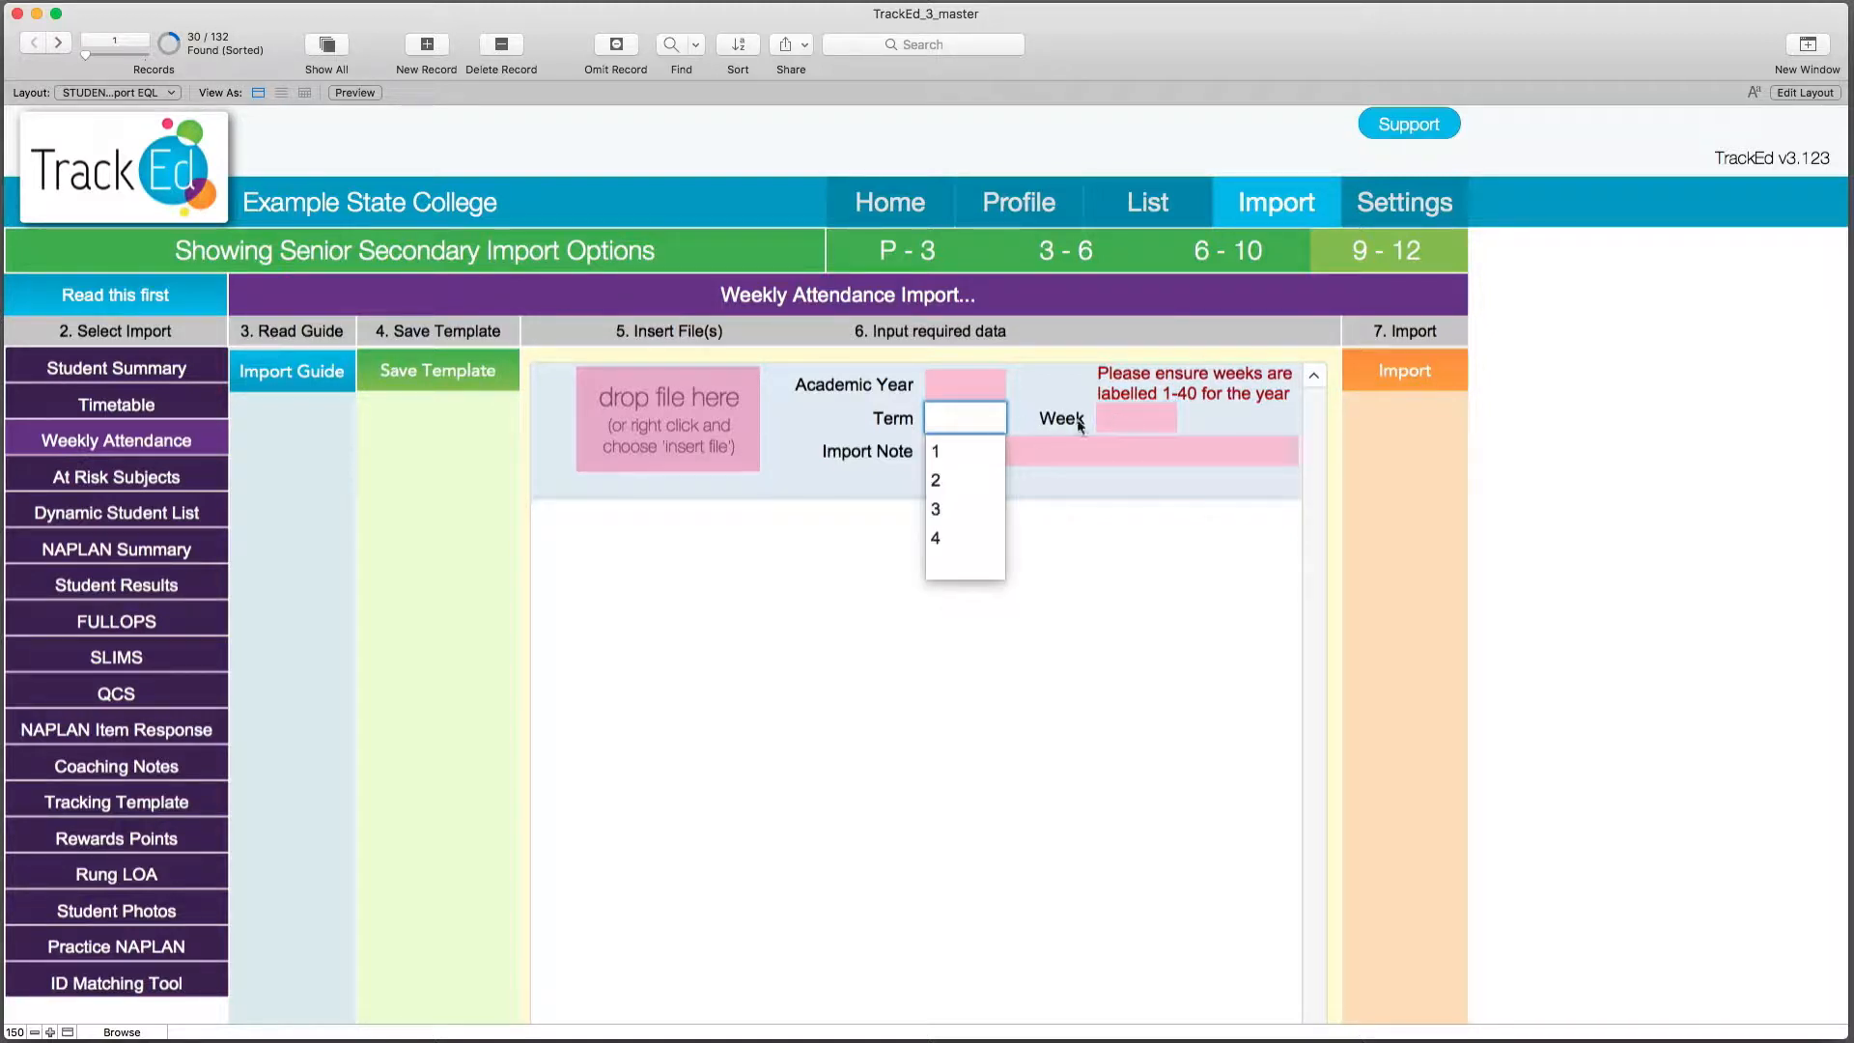
{"action": "left_click", "coordinate": [1236, 421]}
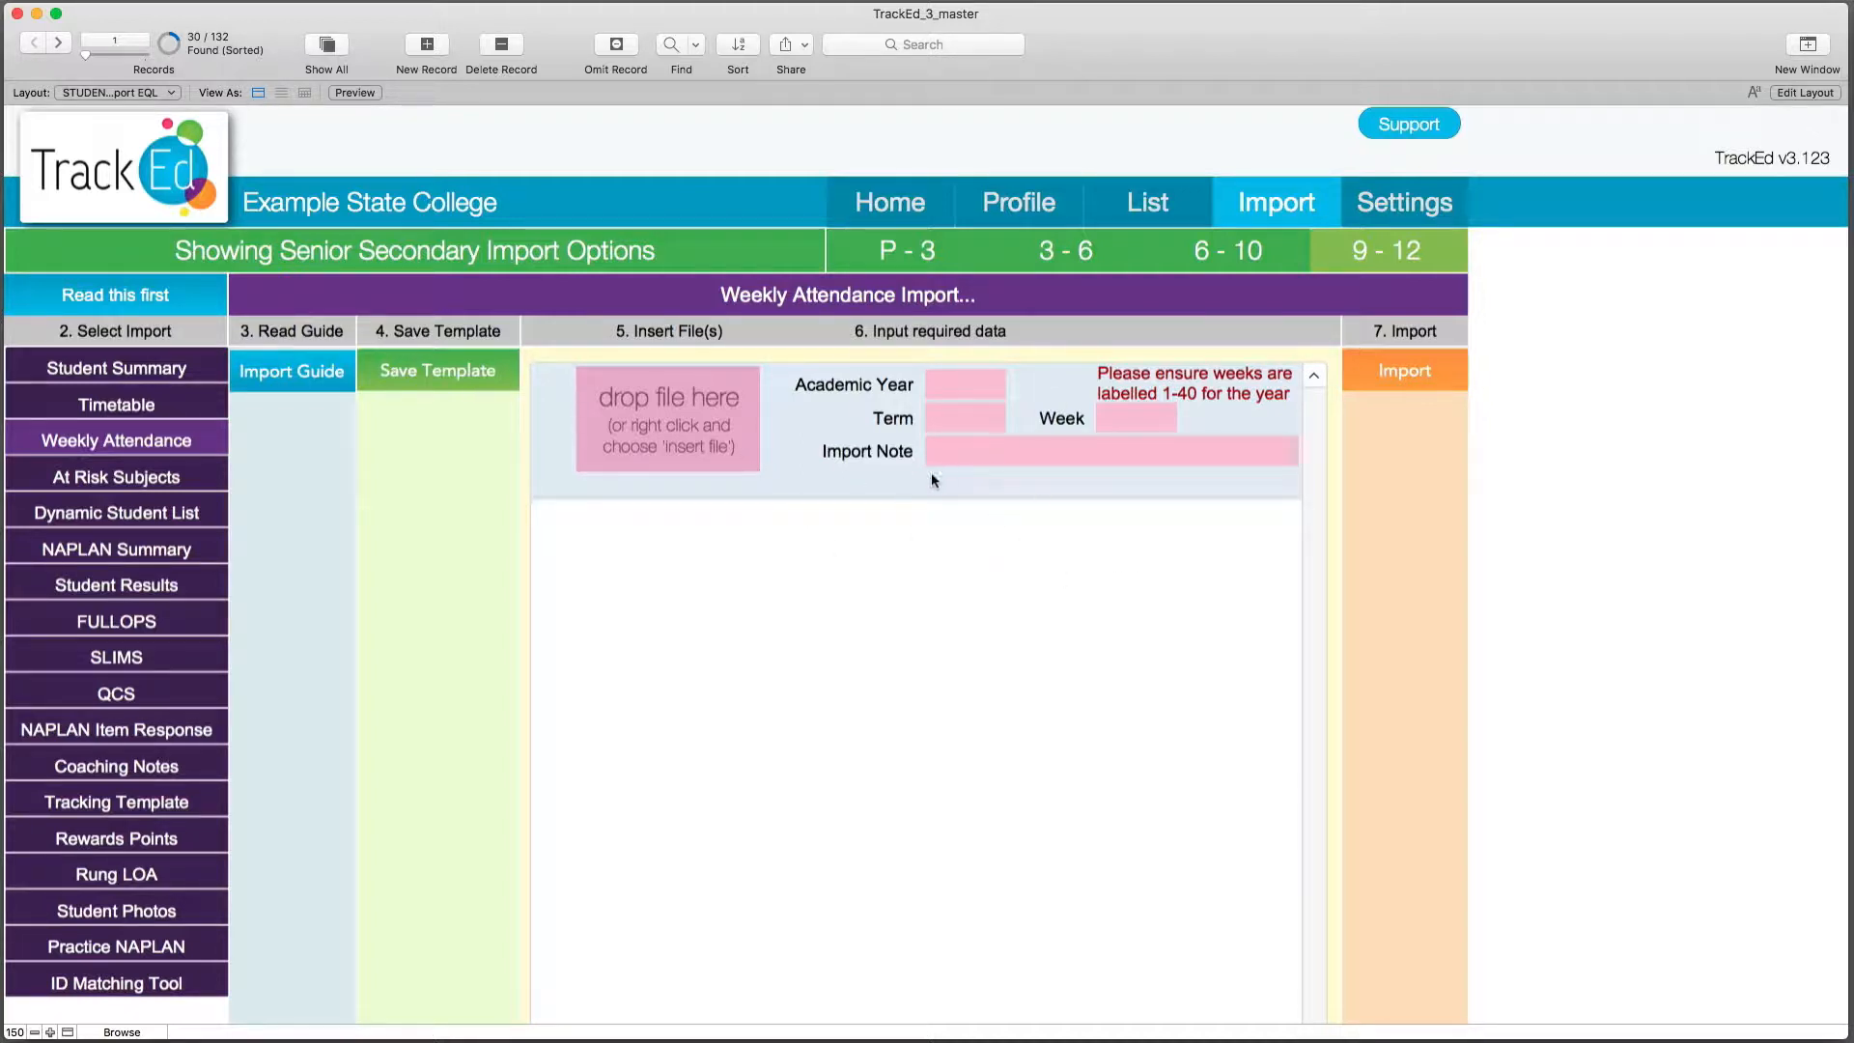
- View the system tools in the Utilities settings and return to the 9 - 12 Weekly Attendance import
{"action": "left_click", "coordinate": [1432, 211]}
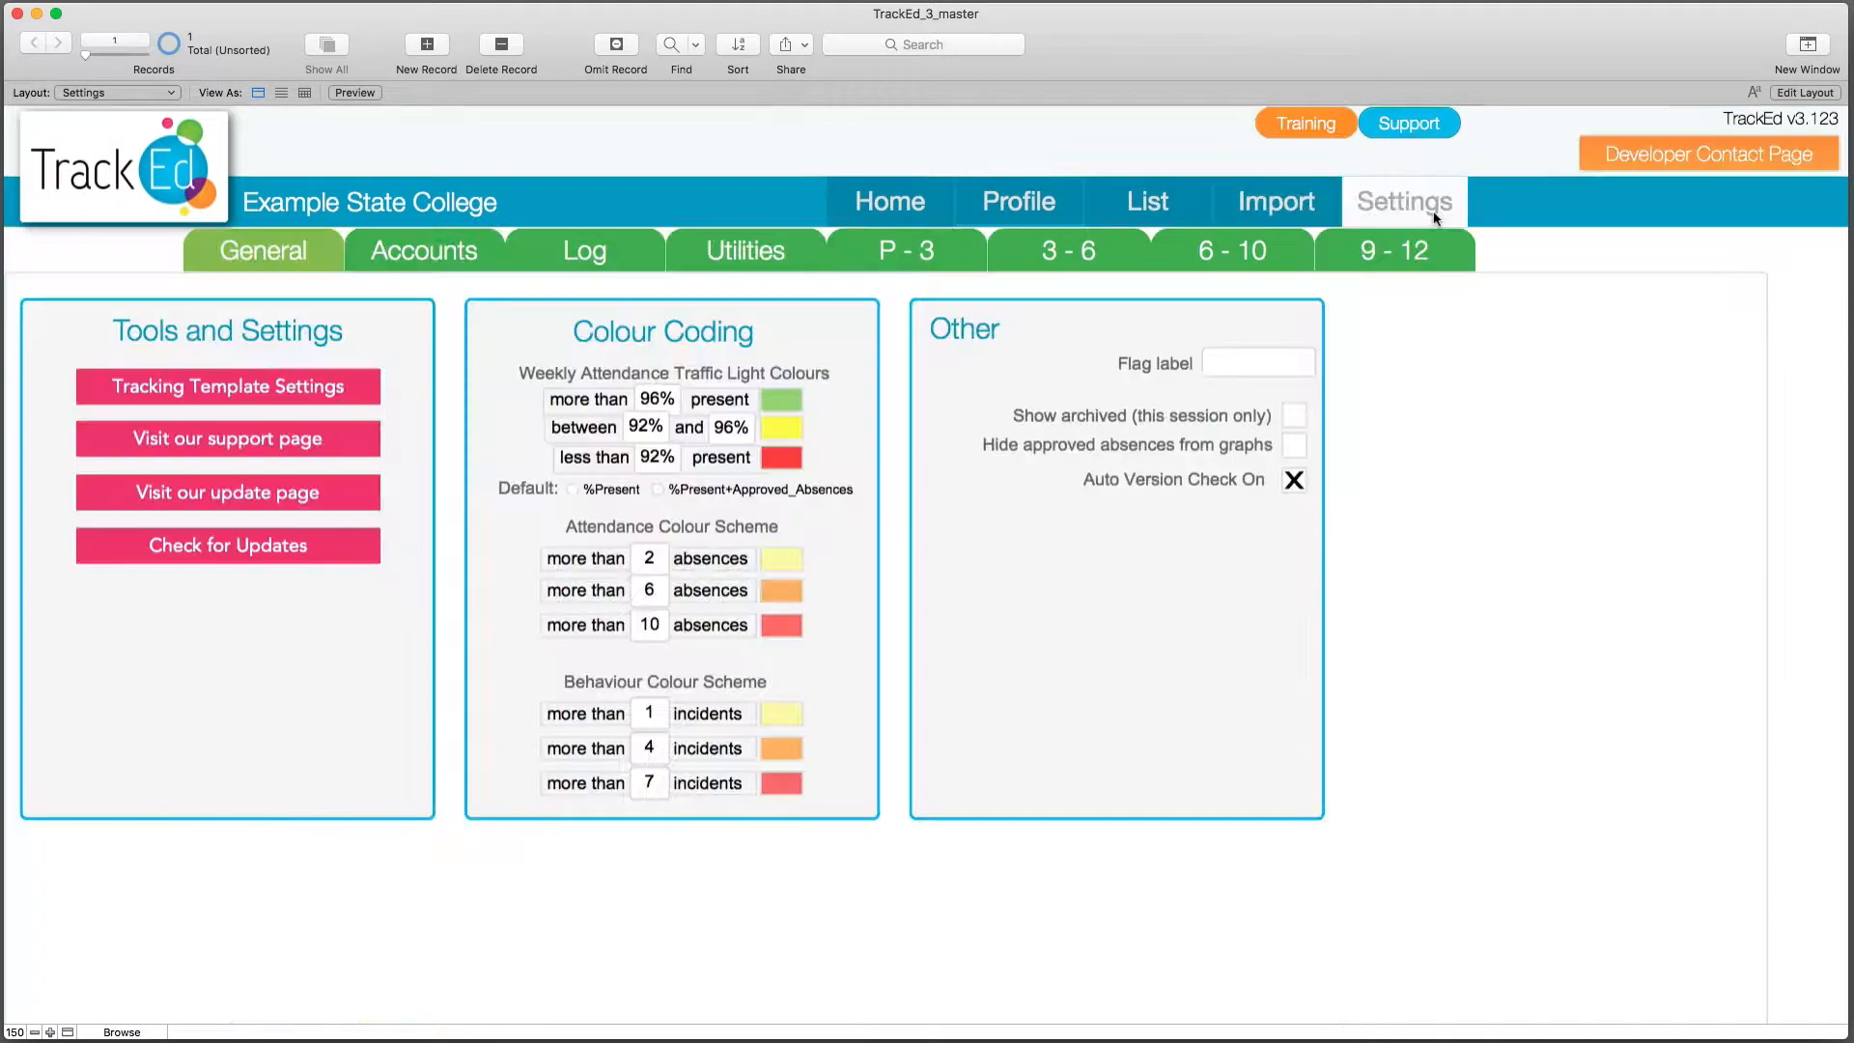
{"action": "left_click", "coordinate": [708, 250]}
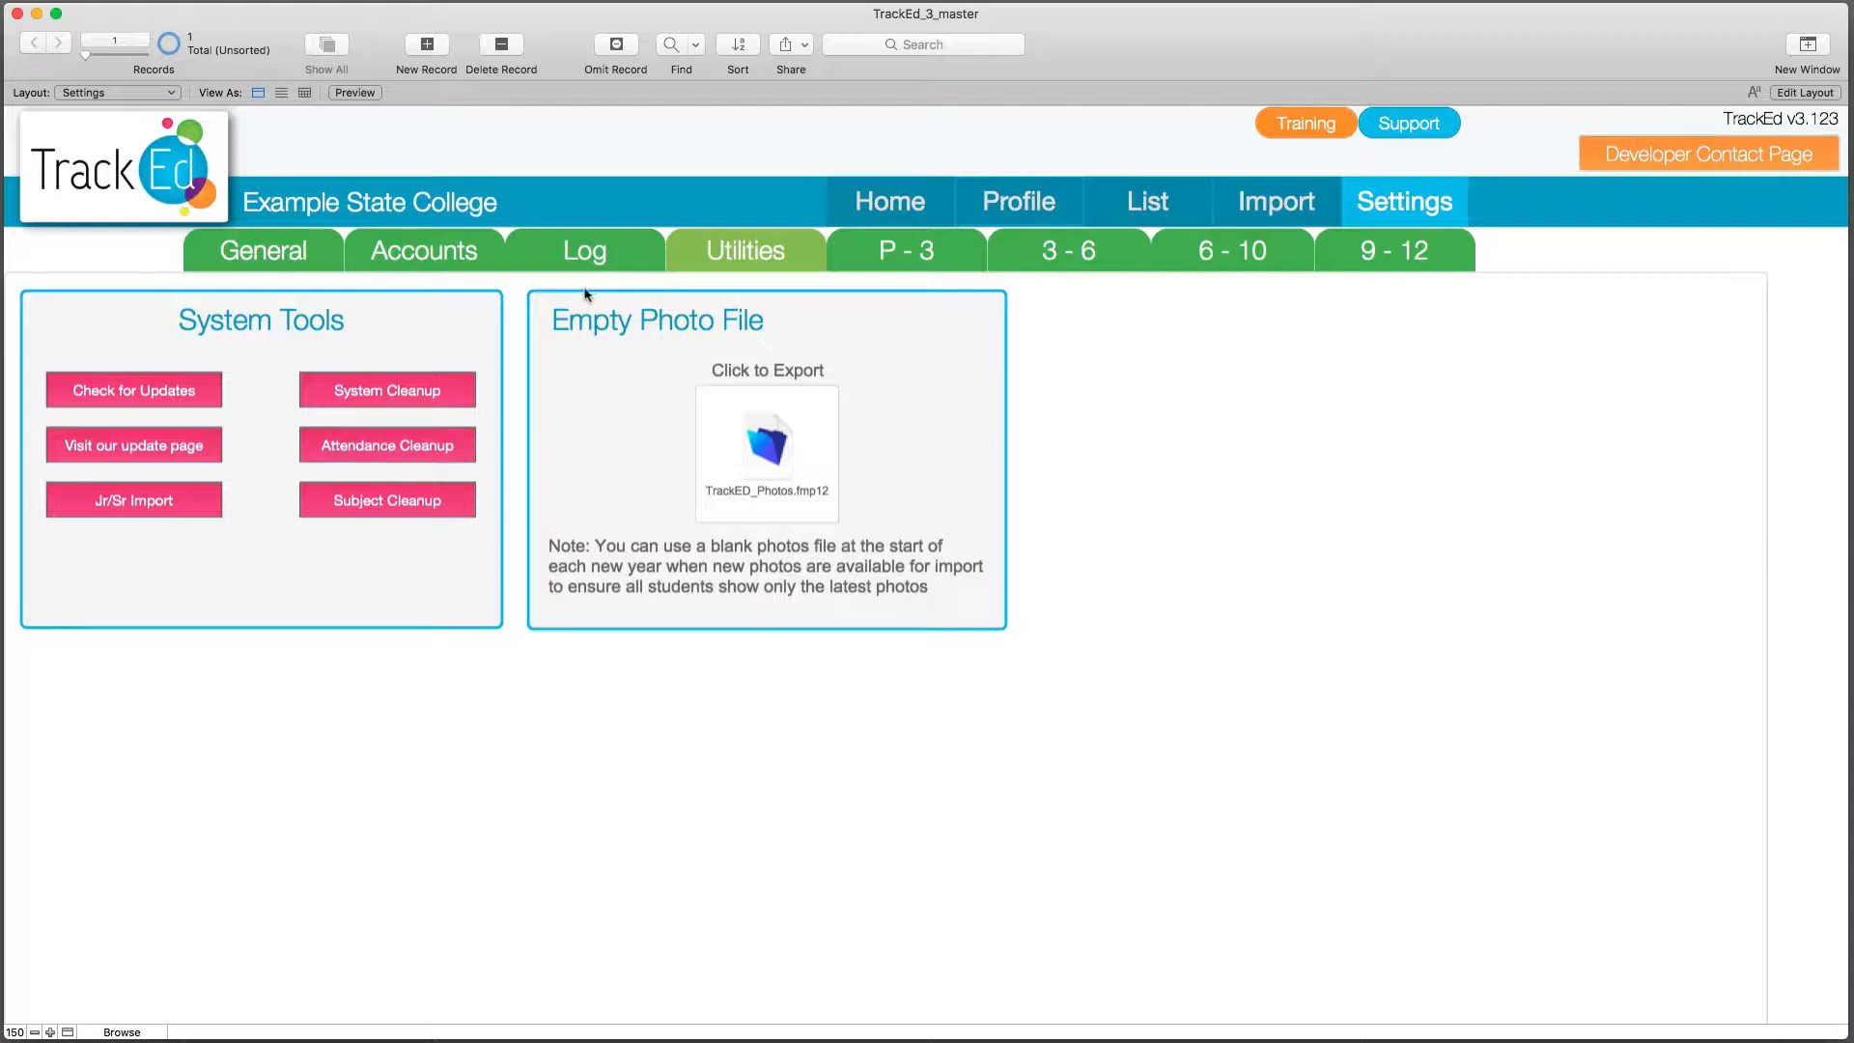
{"action": "left_click", "coordinate": [1258, 213]}
{"action": "left_click", "coordinate": [1388, 267]}
{"action": "left_click", "coordinate": [116, 439]}
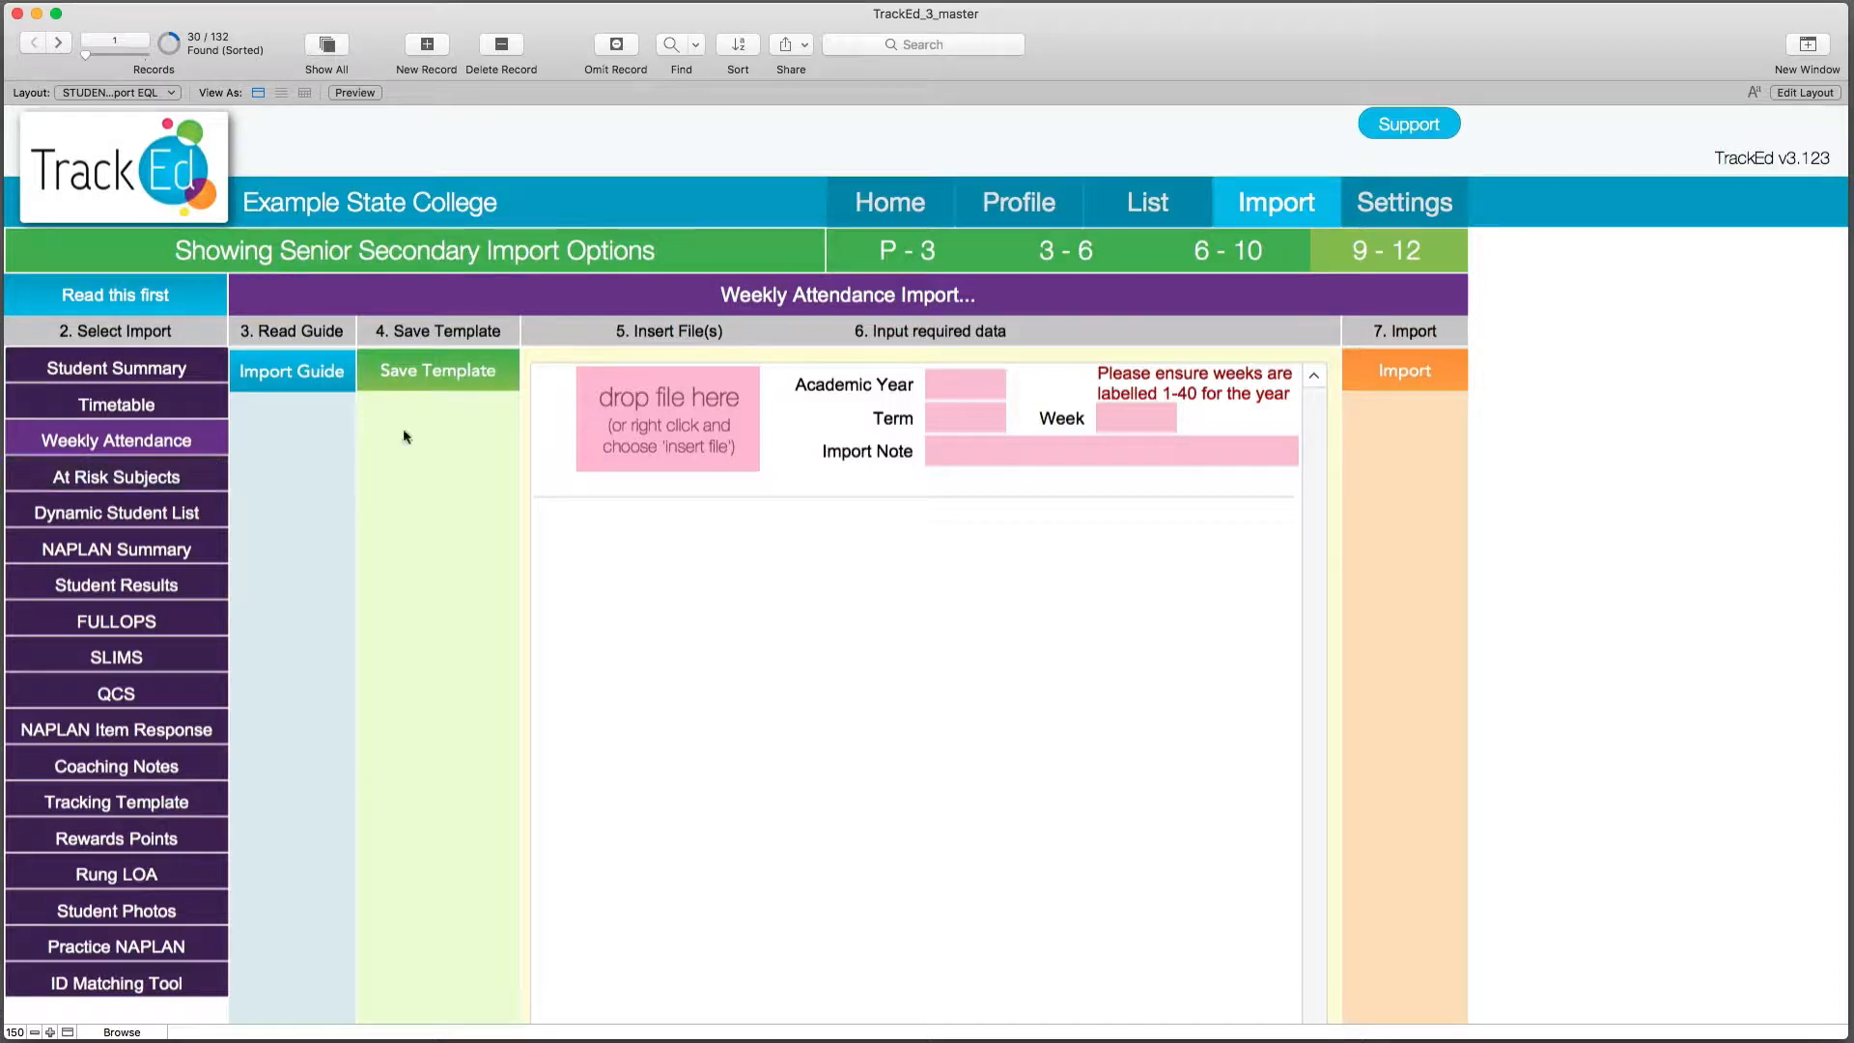
- Open the student list and sort it by percentage present
{"action": "left_click", "coordinate": [1137, 204]}
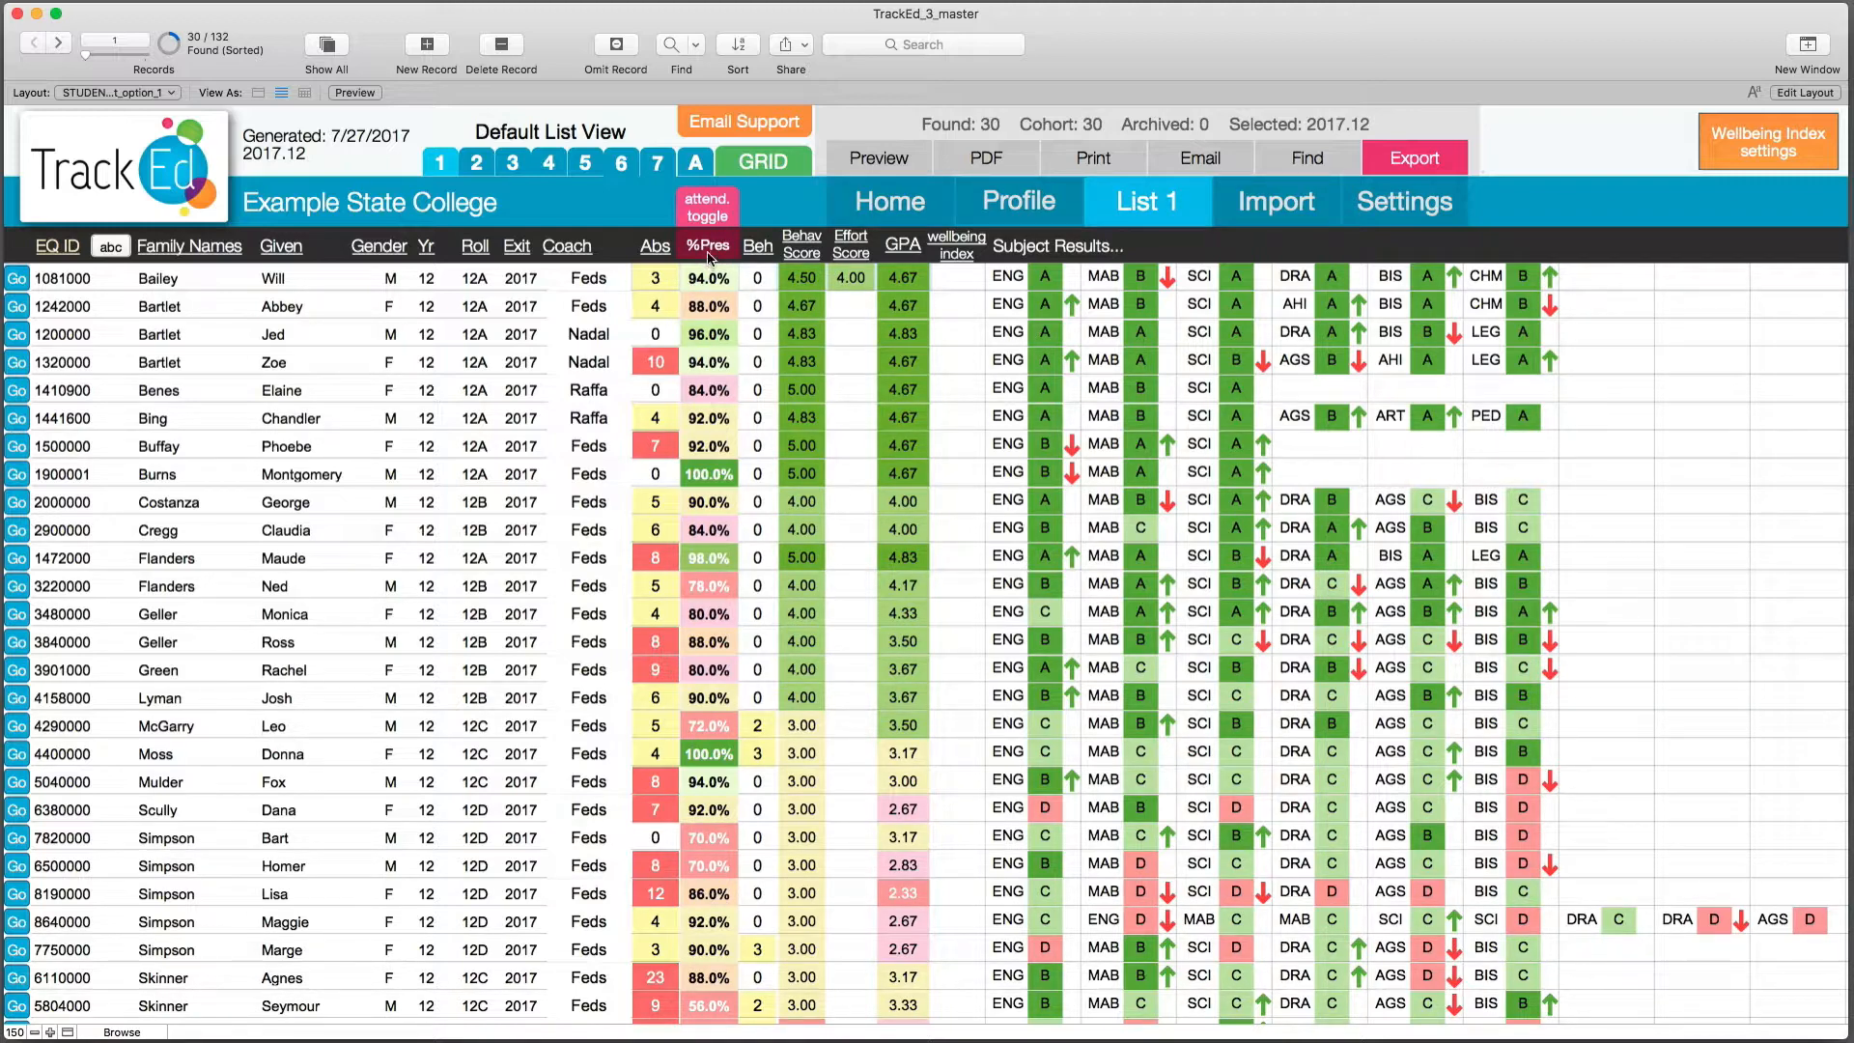
{"action": "left_click", "coordinate": [708, 252]}
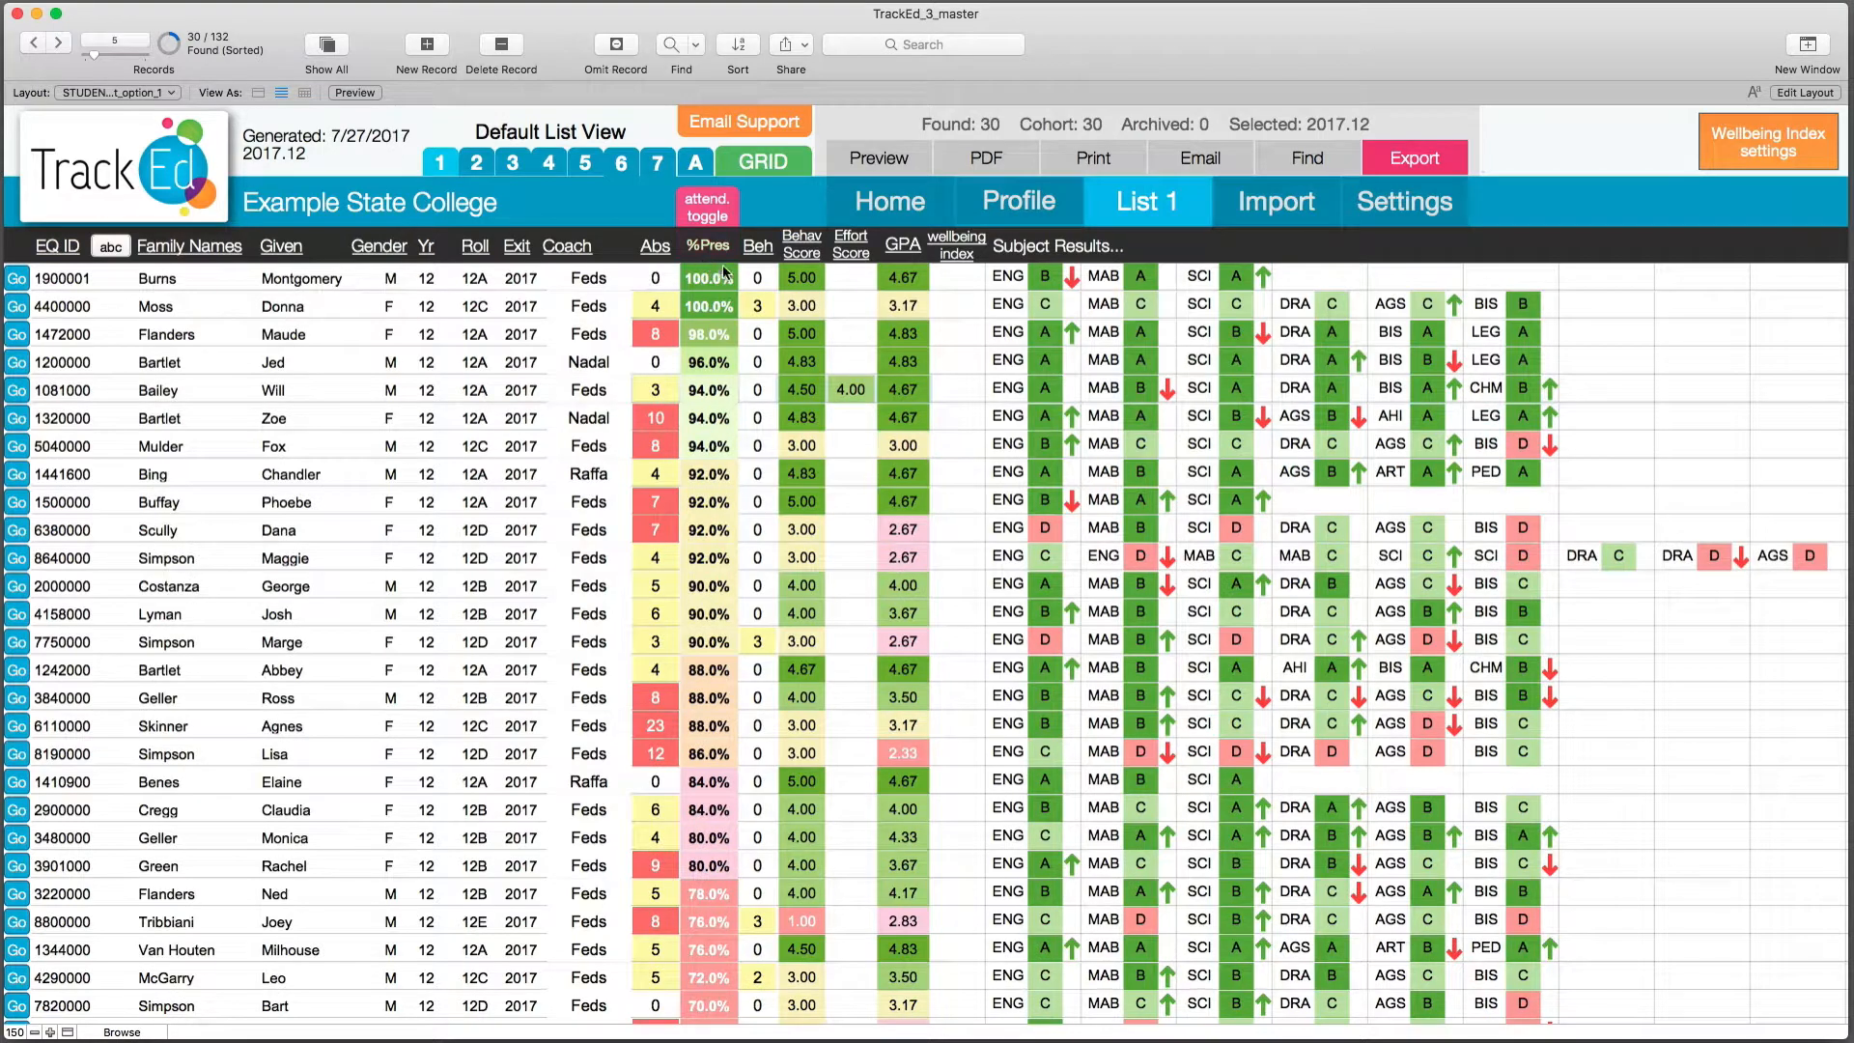
- Toggle the list's attendance figure to present plus approved absences, sort by it and look through the list
{"action": "left_click", "coordinate": [719, 212]}
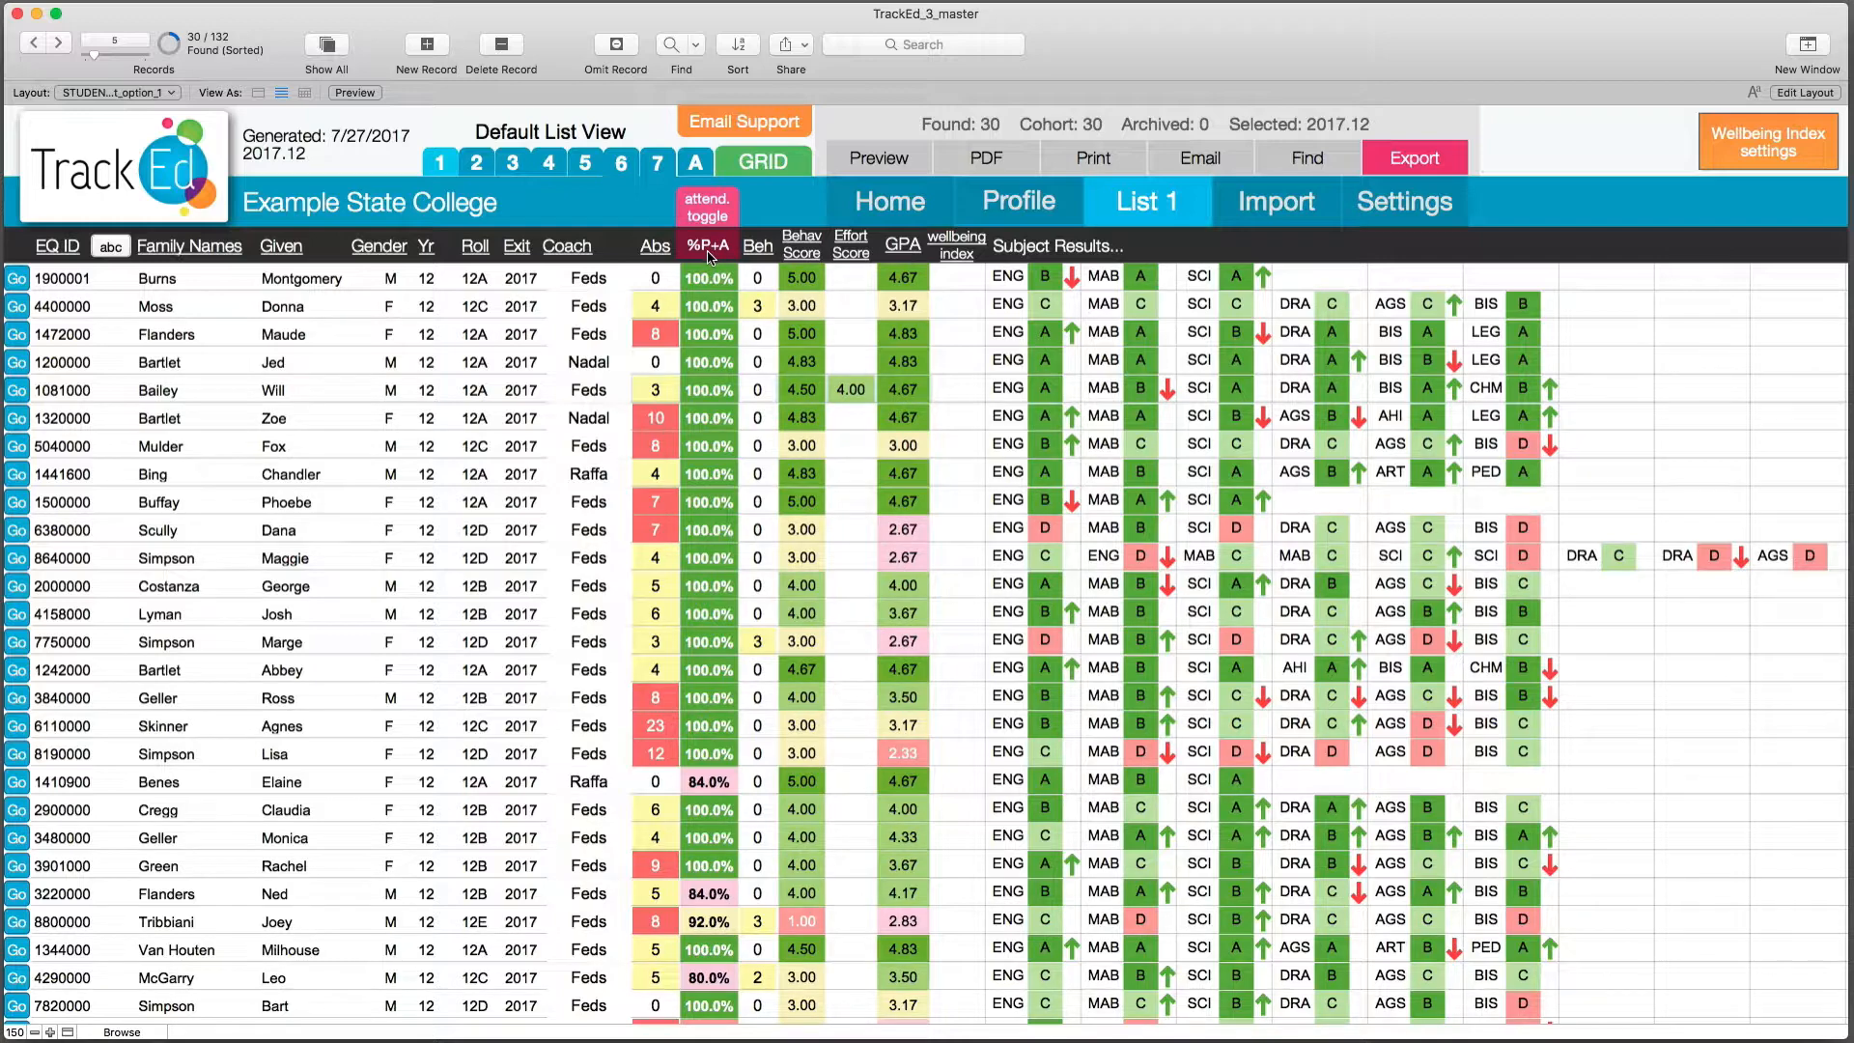
{"action": "left_click", "coordinate": [710, 255]}
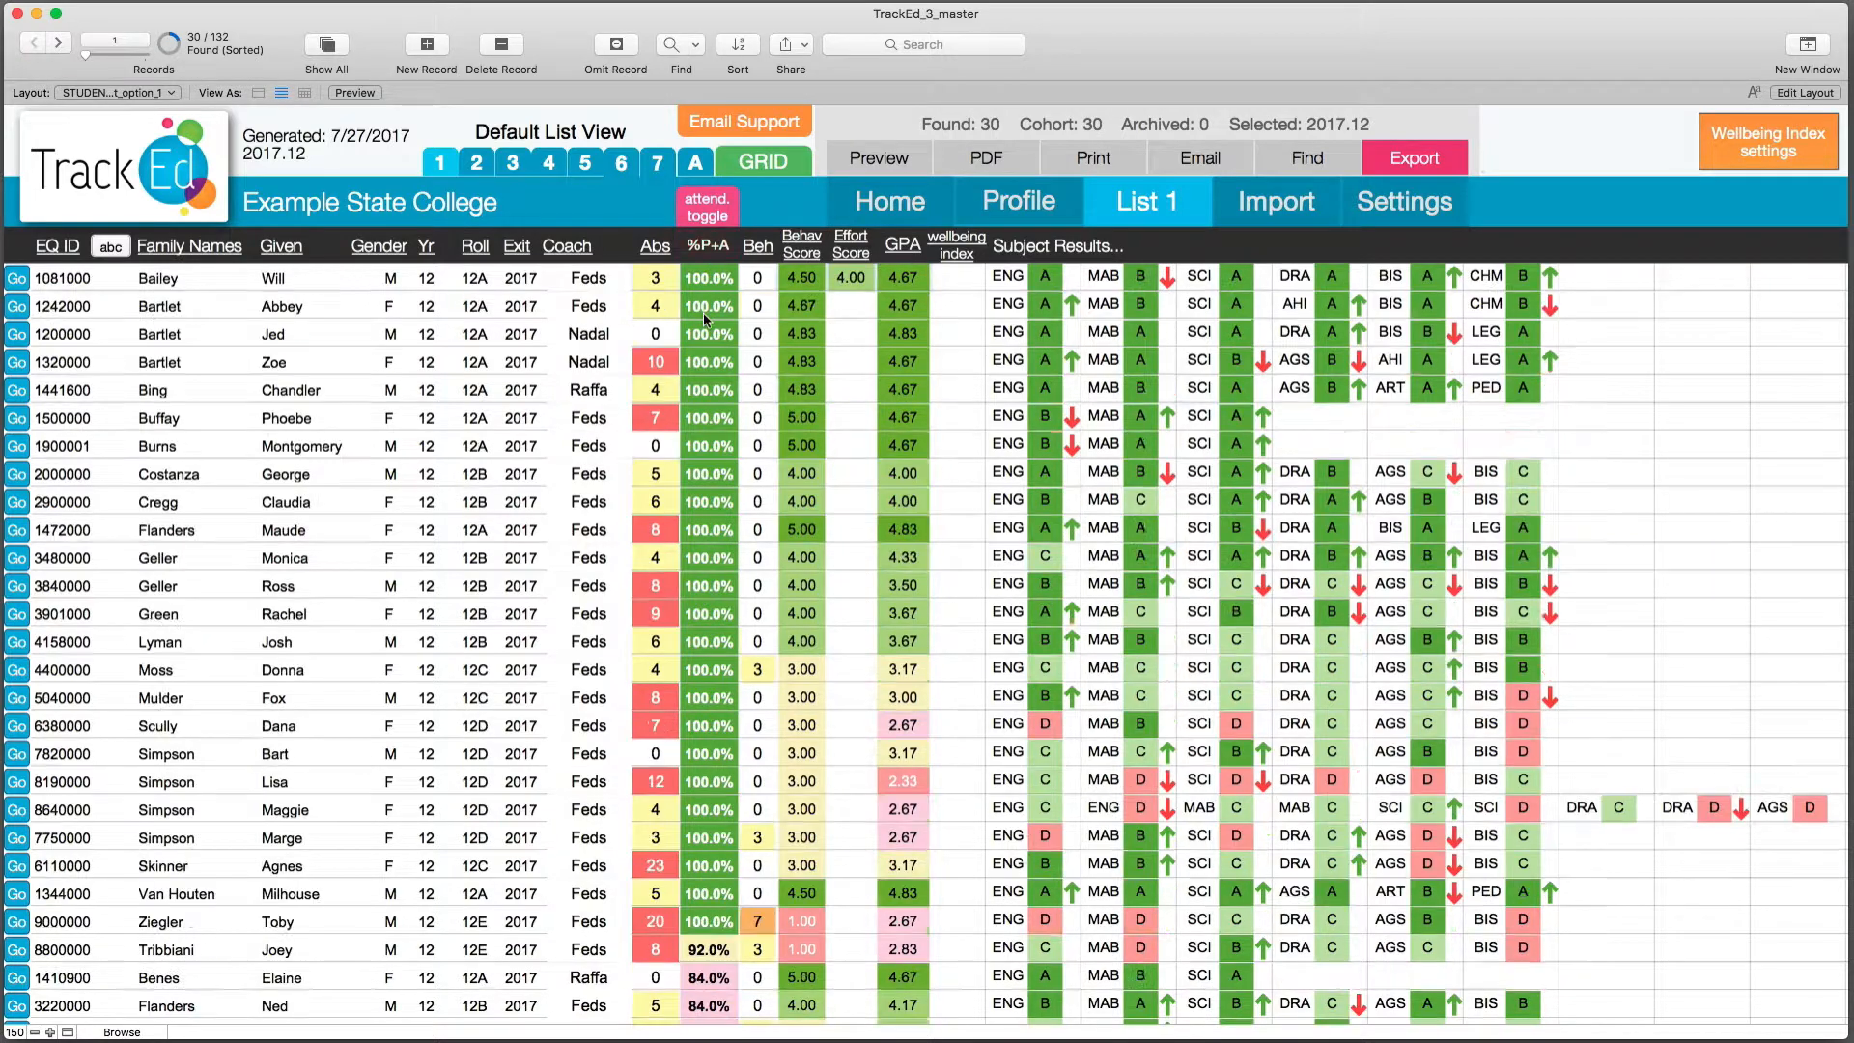
{"action": "scroll", "coordinate": [705, 851], "scroll_direction": "down", "scroll_amount": 3}
{"action": "scroll", "coordinate": [706, 850], "scroll_direction": "up", "scroll_amount": 3}
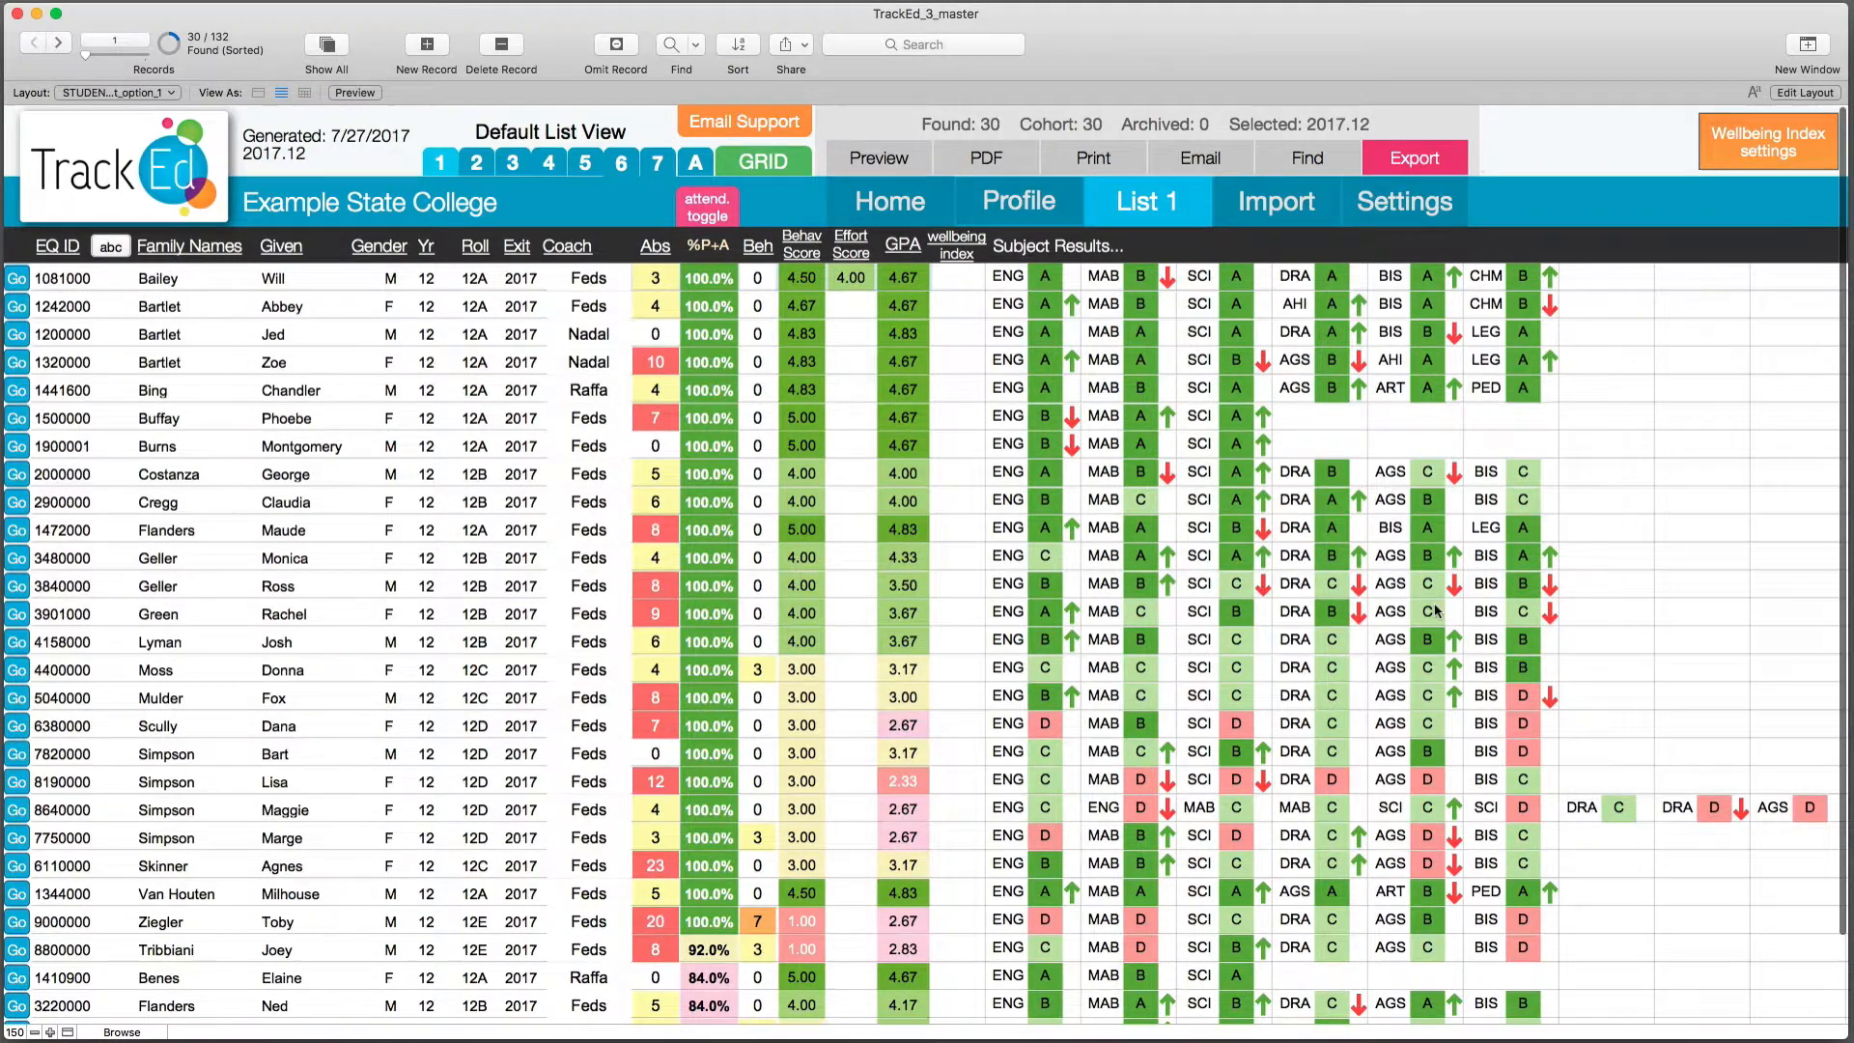
{"action": "scroll", "coordinate": [1420, 611], "scroll_direction": "right", "scroll_amount": 3}
{"action": "scroll", "coordinate": [1406, 612], "scroll_direction": "left", "scroll_amount": 3}
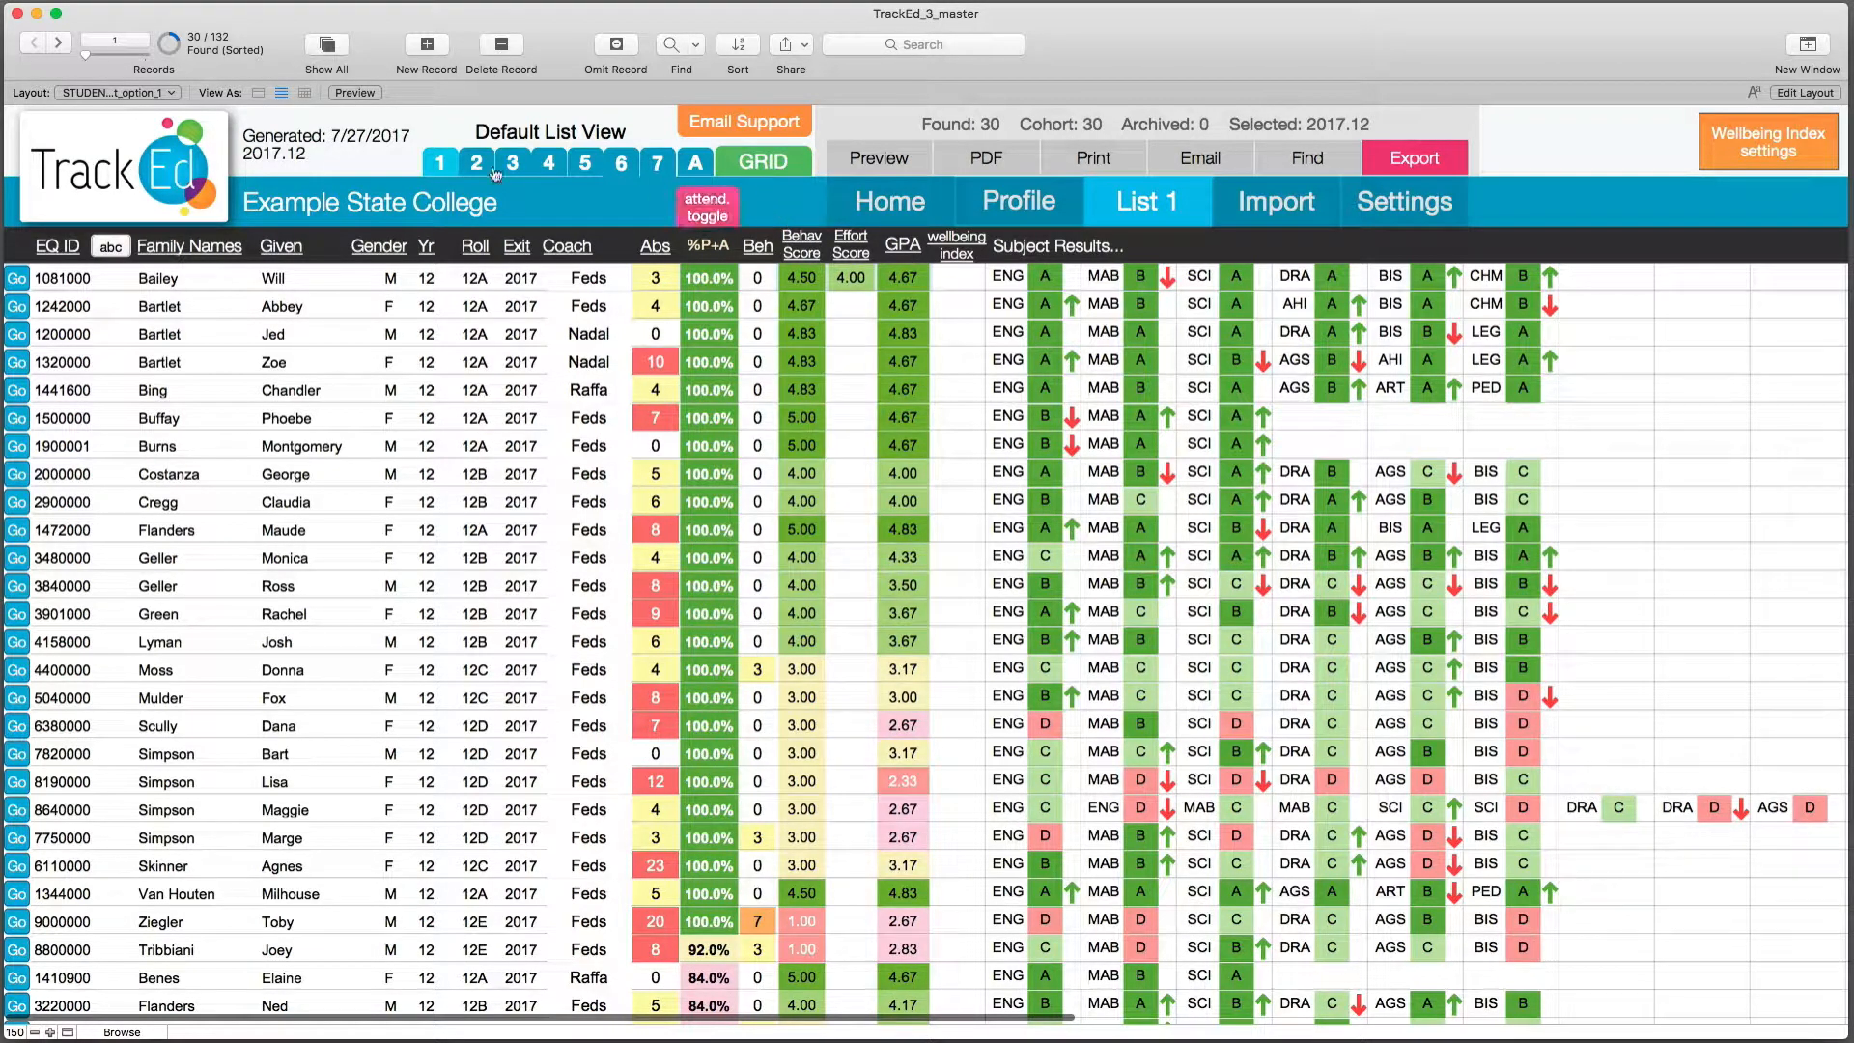
- Open the attendance list view (A), display % Present + Approved and look through the students' weekly figures
{"action": "left_click", "coordinate": [696, 163]}
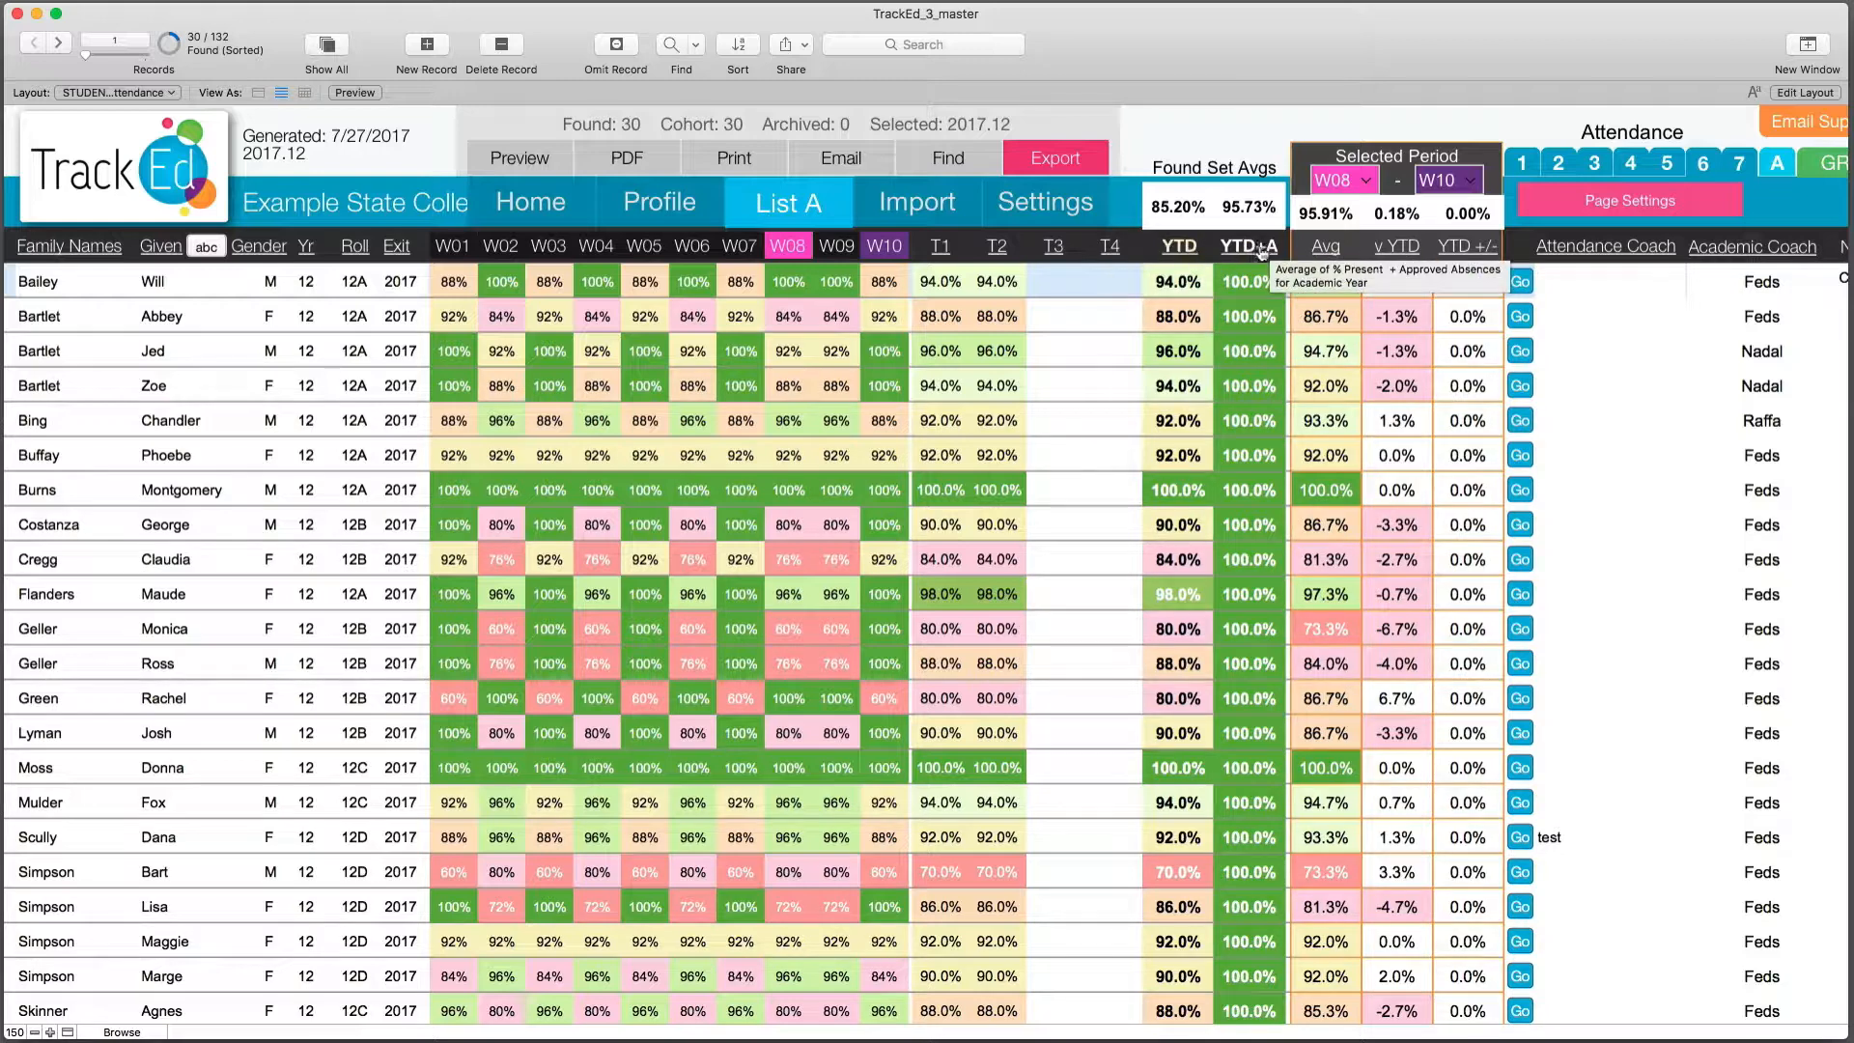
{"action": "left_click", "coordinate": [1666, 202]}
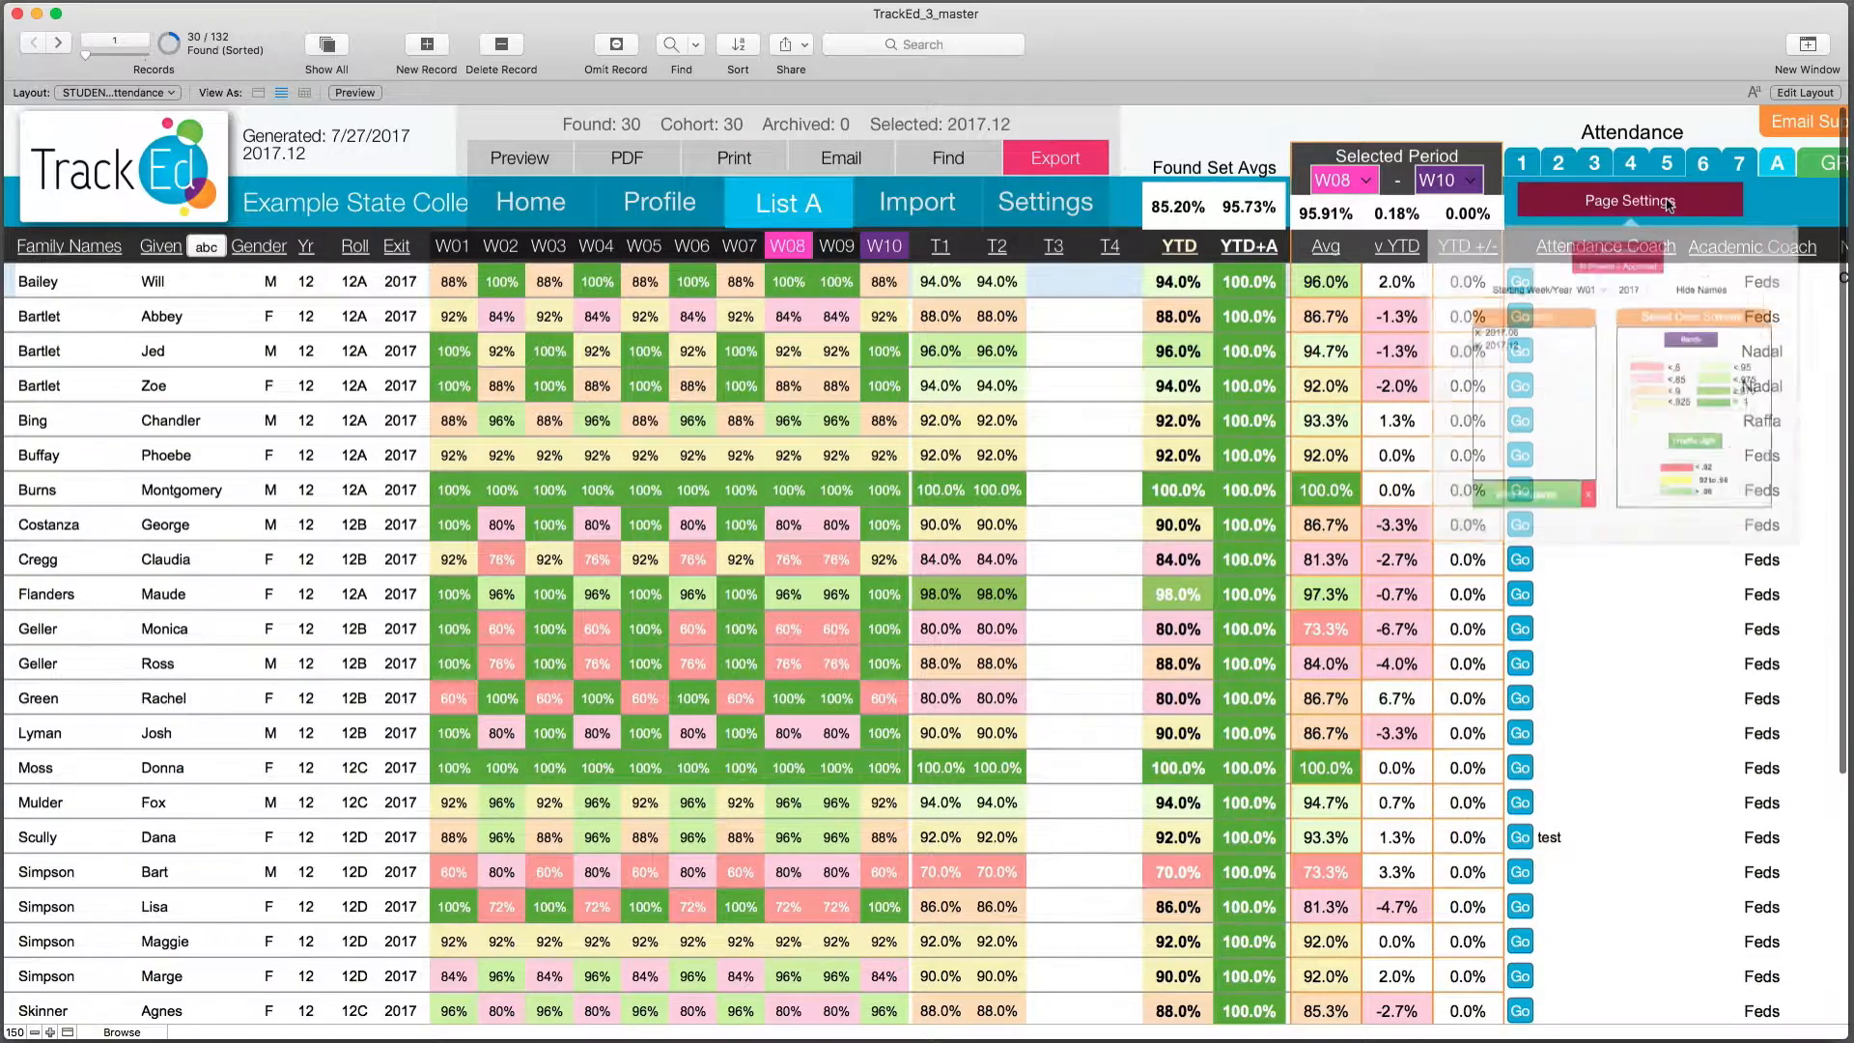
{"action": "scroll", "coordinate": [1601, 288], "scroll_direction": "down", "scroll_amount": 1}
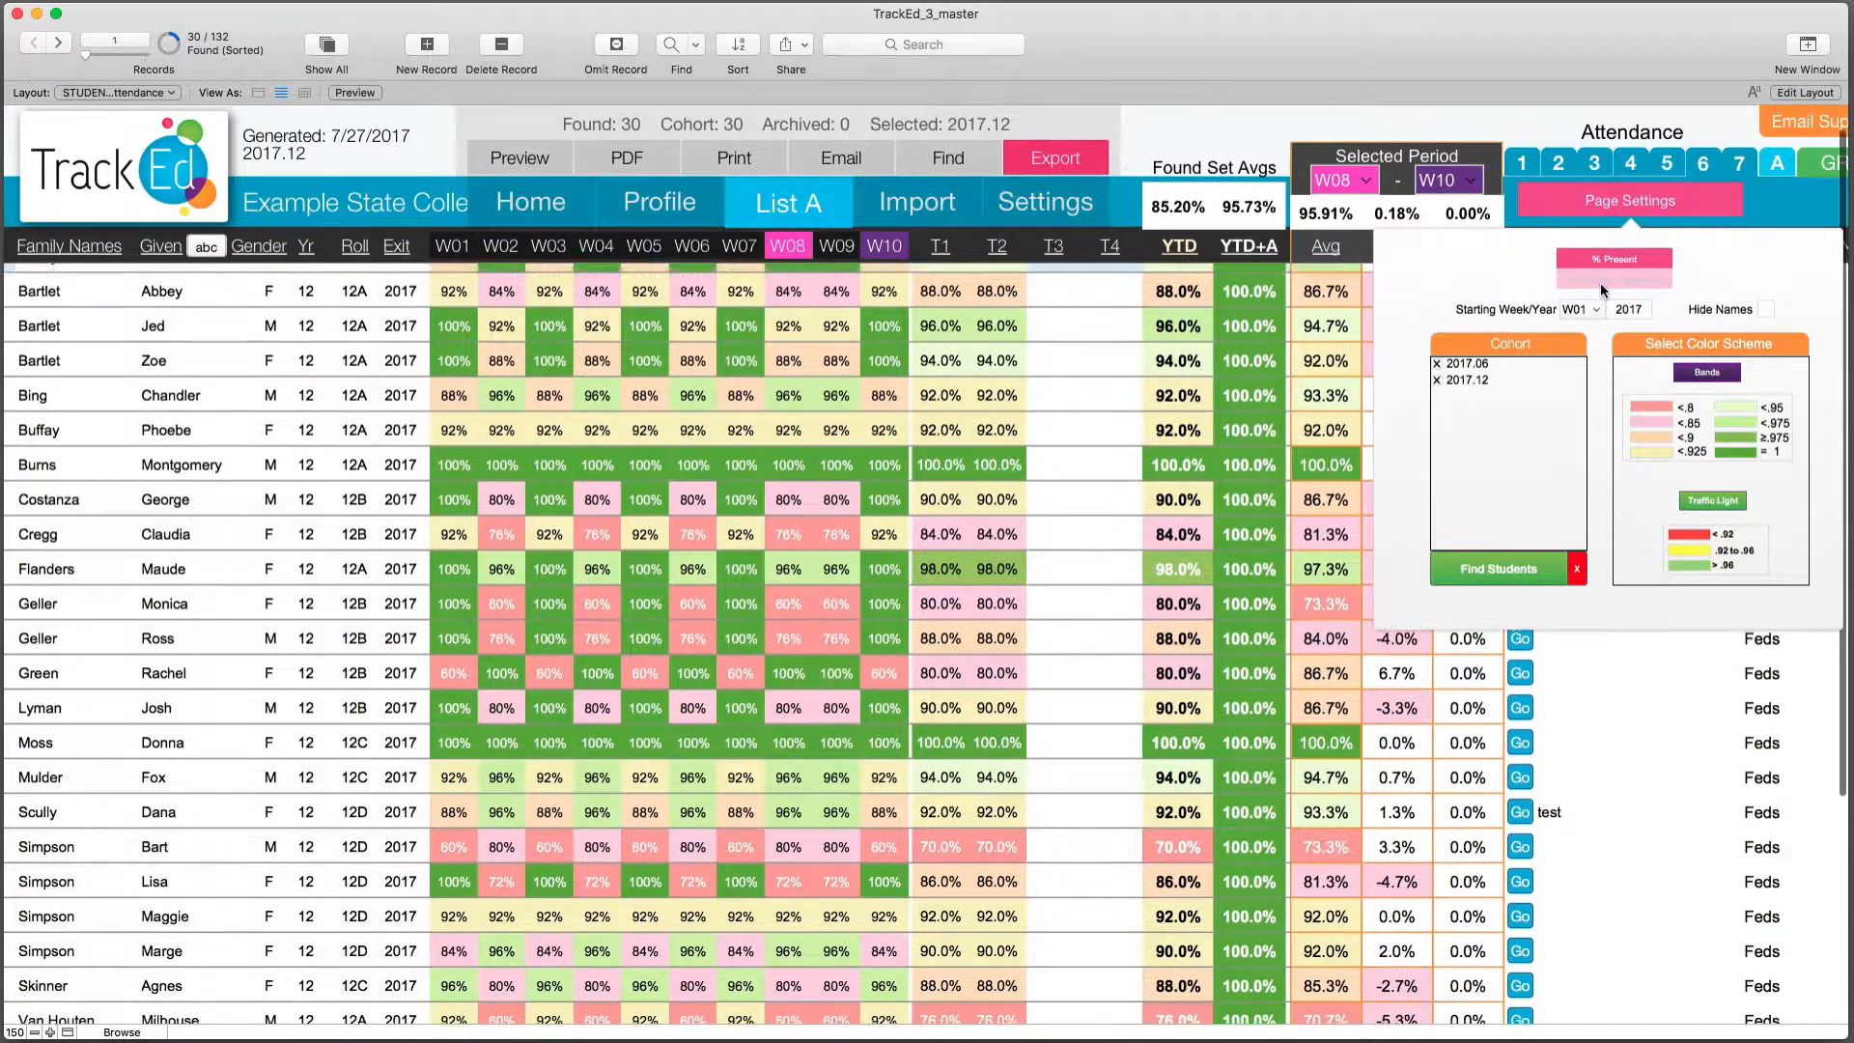
{"action": "left_click", "coordinate": [1600, 282]}
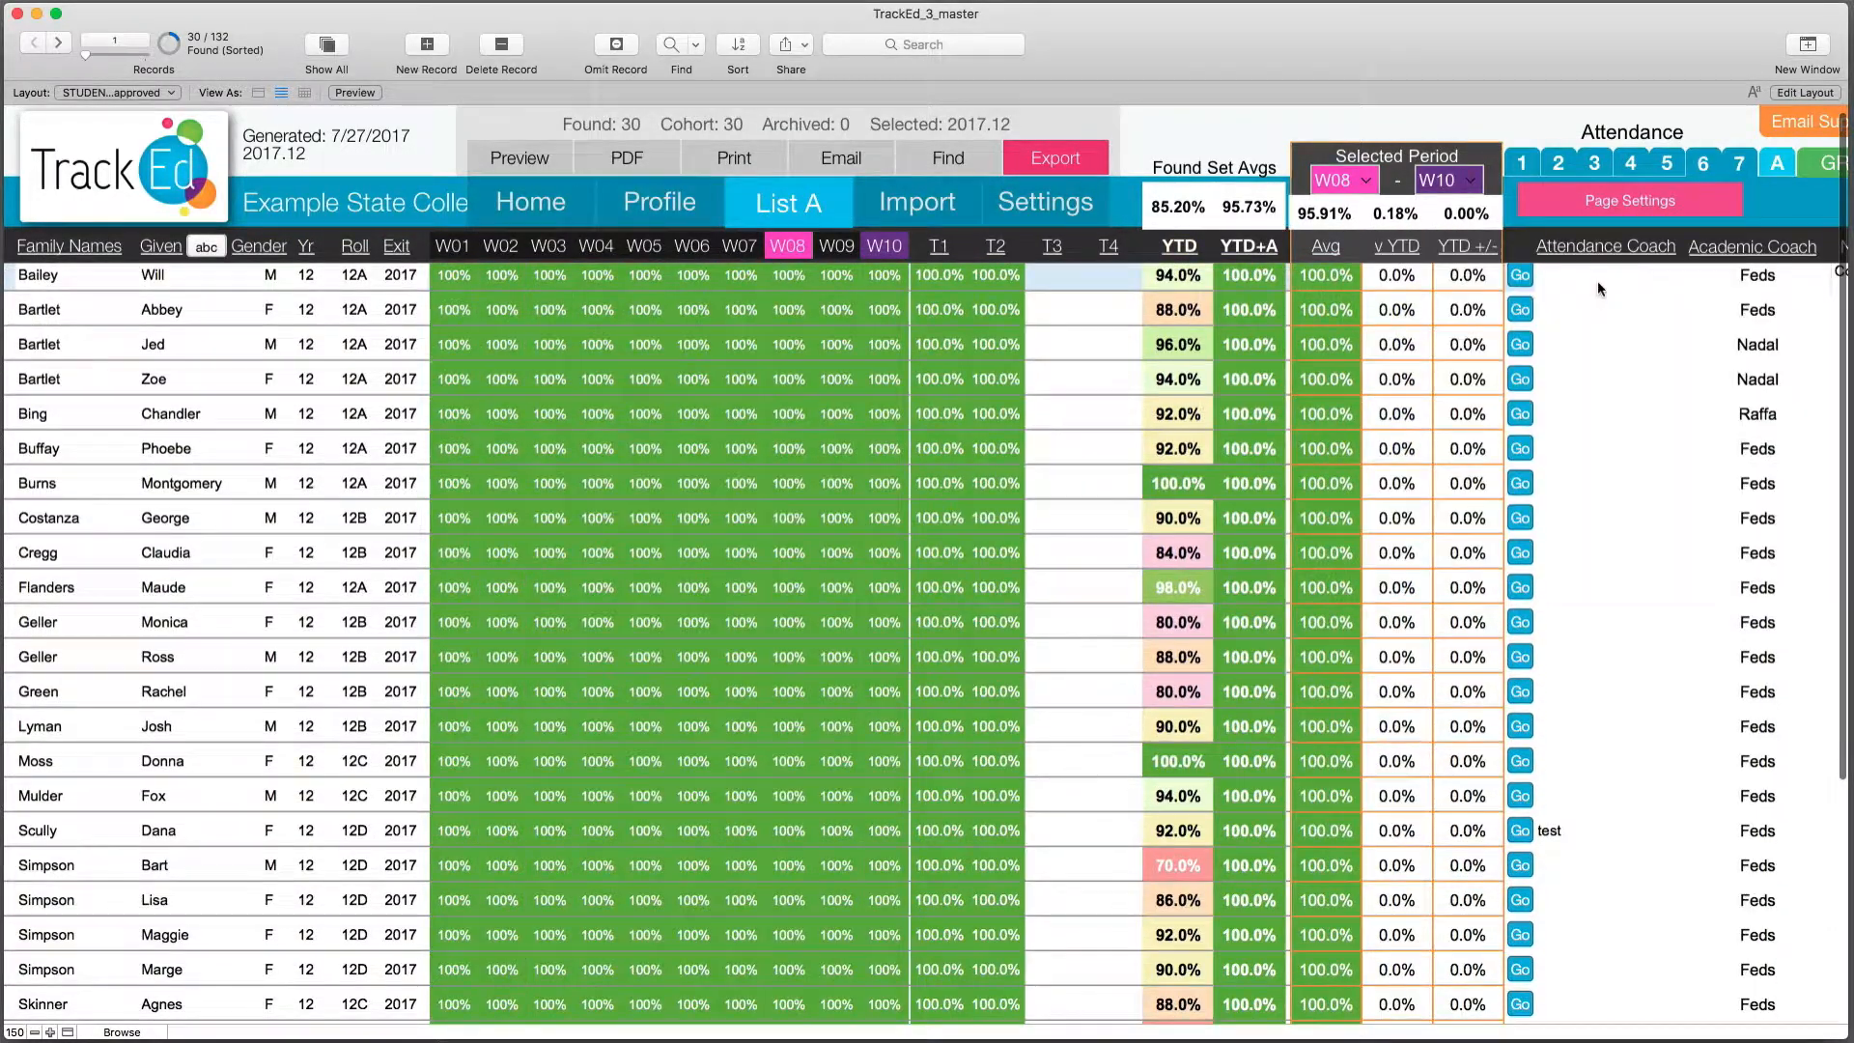
{"action": "scroll", "coordinate": [840, 423], "scroll_direction": "up", "scroll_amount": 1}
{"action": "scroll", "coordinate": [773, 483], "scroll_direction": "down", "scroll_amount": 2}
{"action": "scroll", "coordinate": [714, 628], "scroll_direction": "down", "scroll_amount": 3}
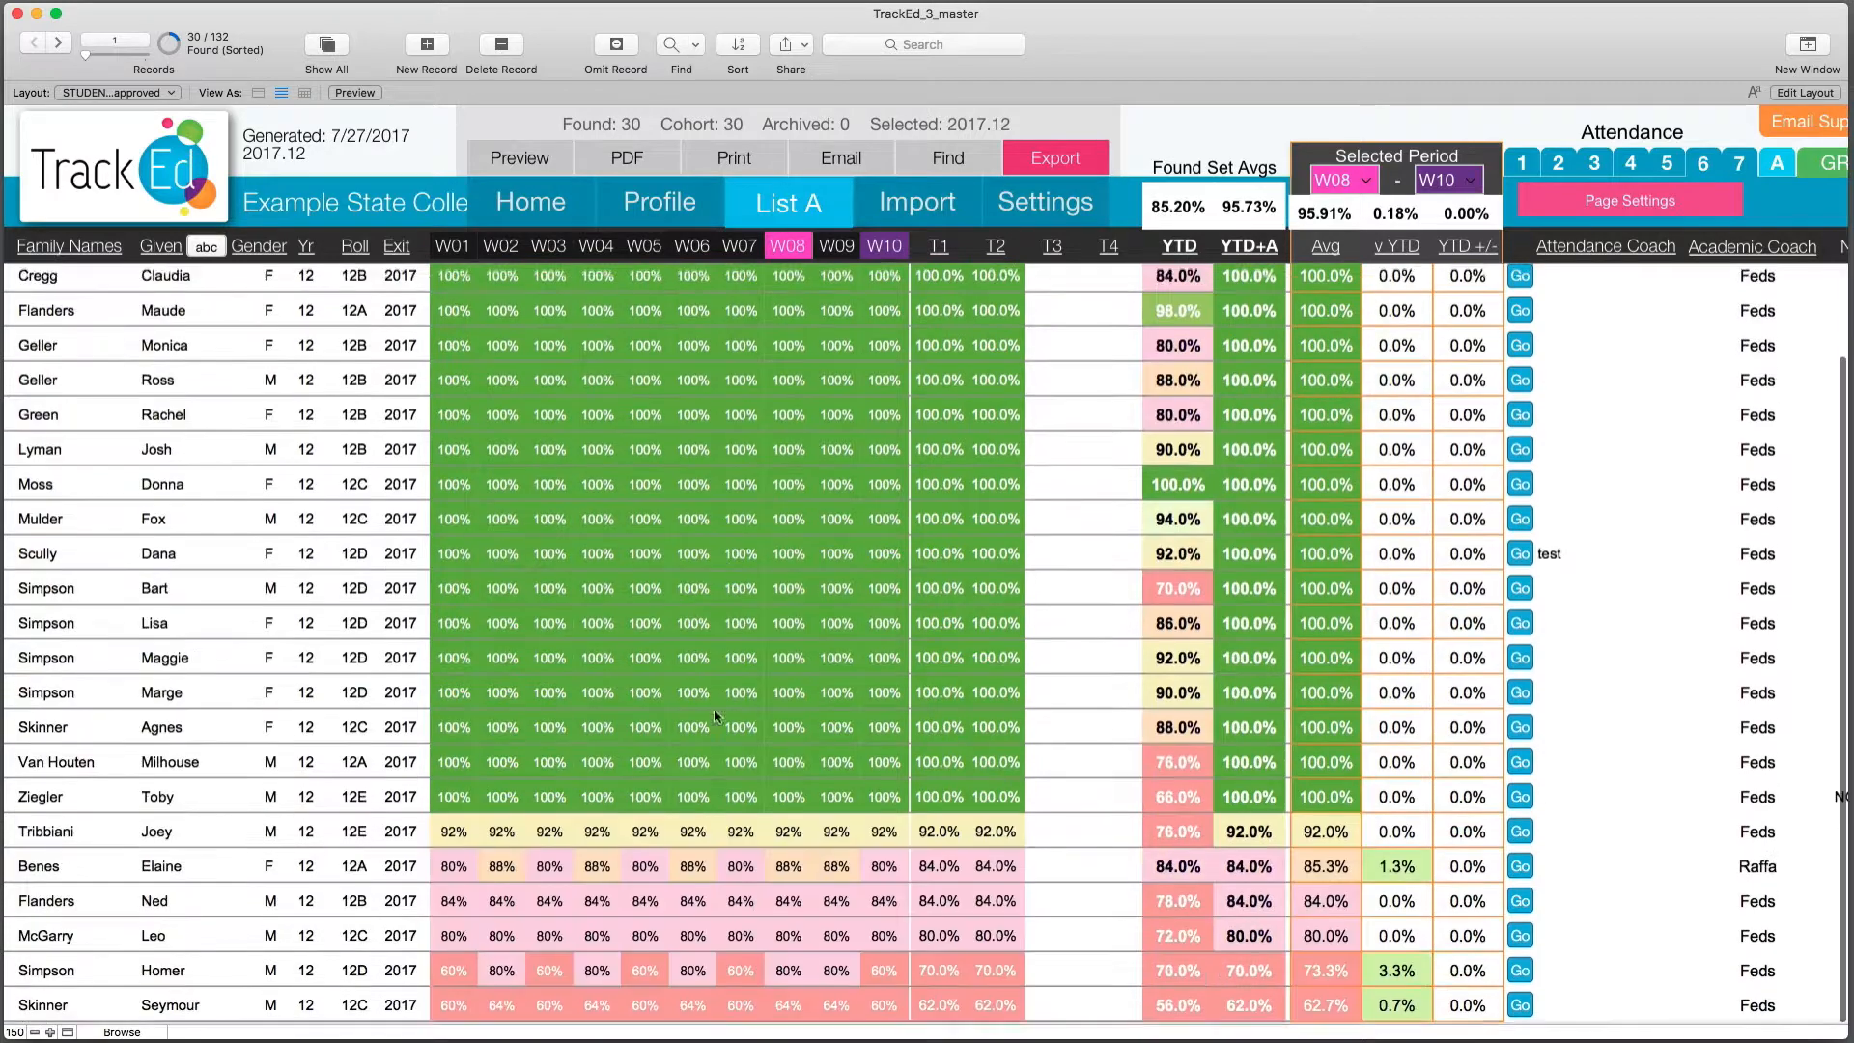
{"action": "scroll", "coordinate": [1750, 157], "scroll_direction": "up", "scroll_amount": 2}
{"action": "scroll", "coordinate": [1749, 157], "scroll_direction": "up", "scroll_amount": 2}
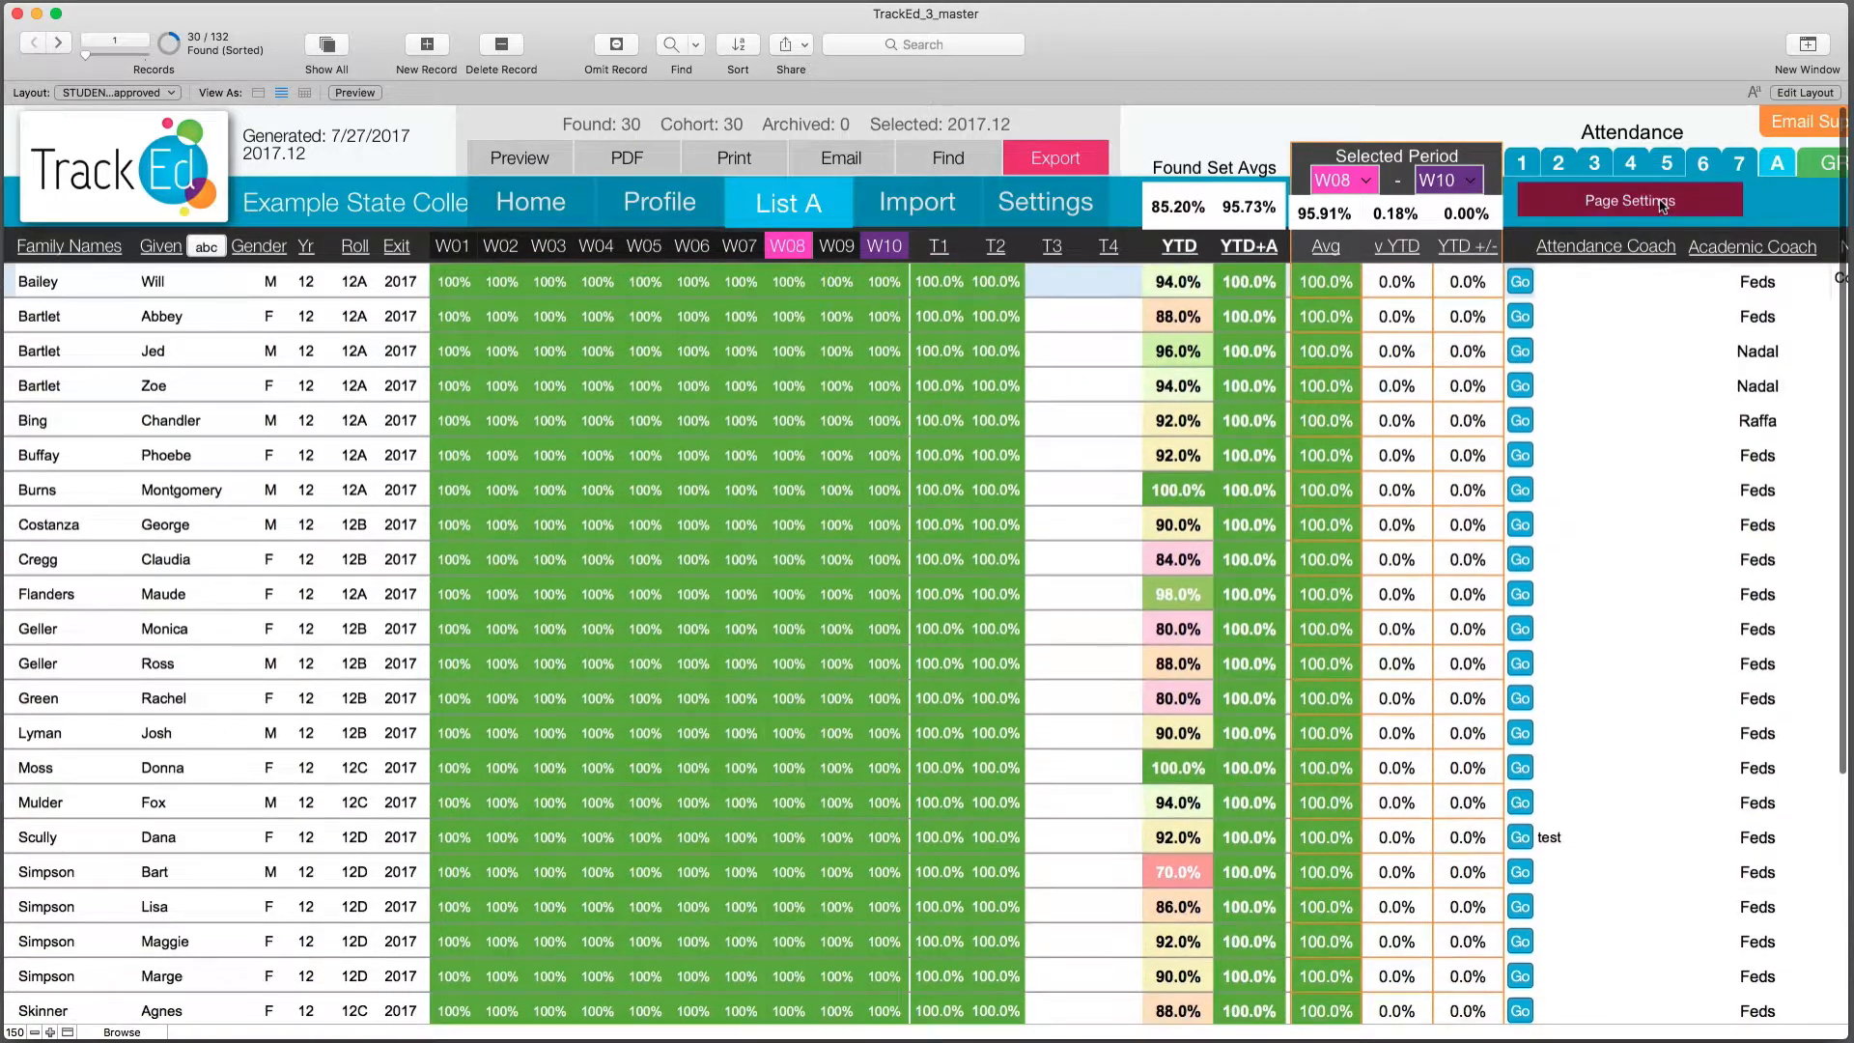
- Switch the attendance list back to % Present and keep W08 as the start of the selected period
{"action": "left_click", "coordinate": [1629, 199]}
{"action": "left_click", "coordinate": [1618, 255]}
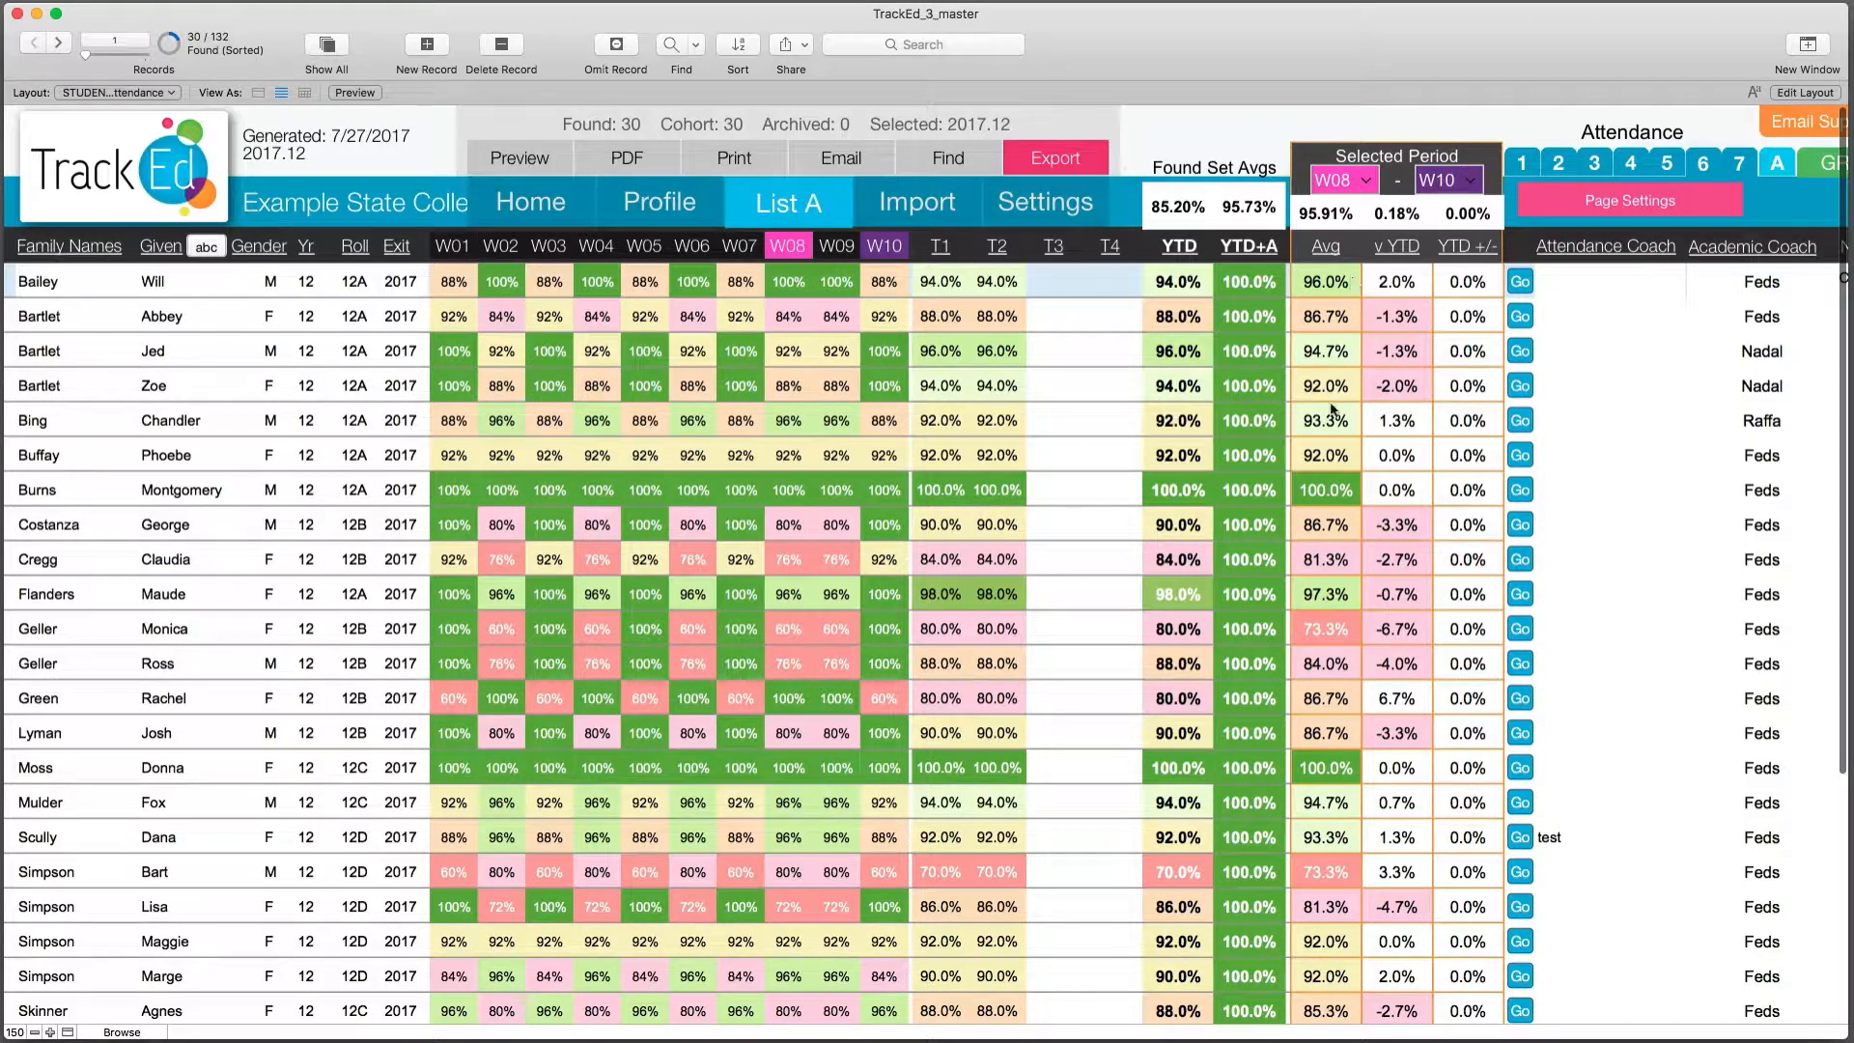
{"action": "left_click", "coordinate": [1347, 192]}
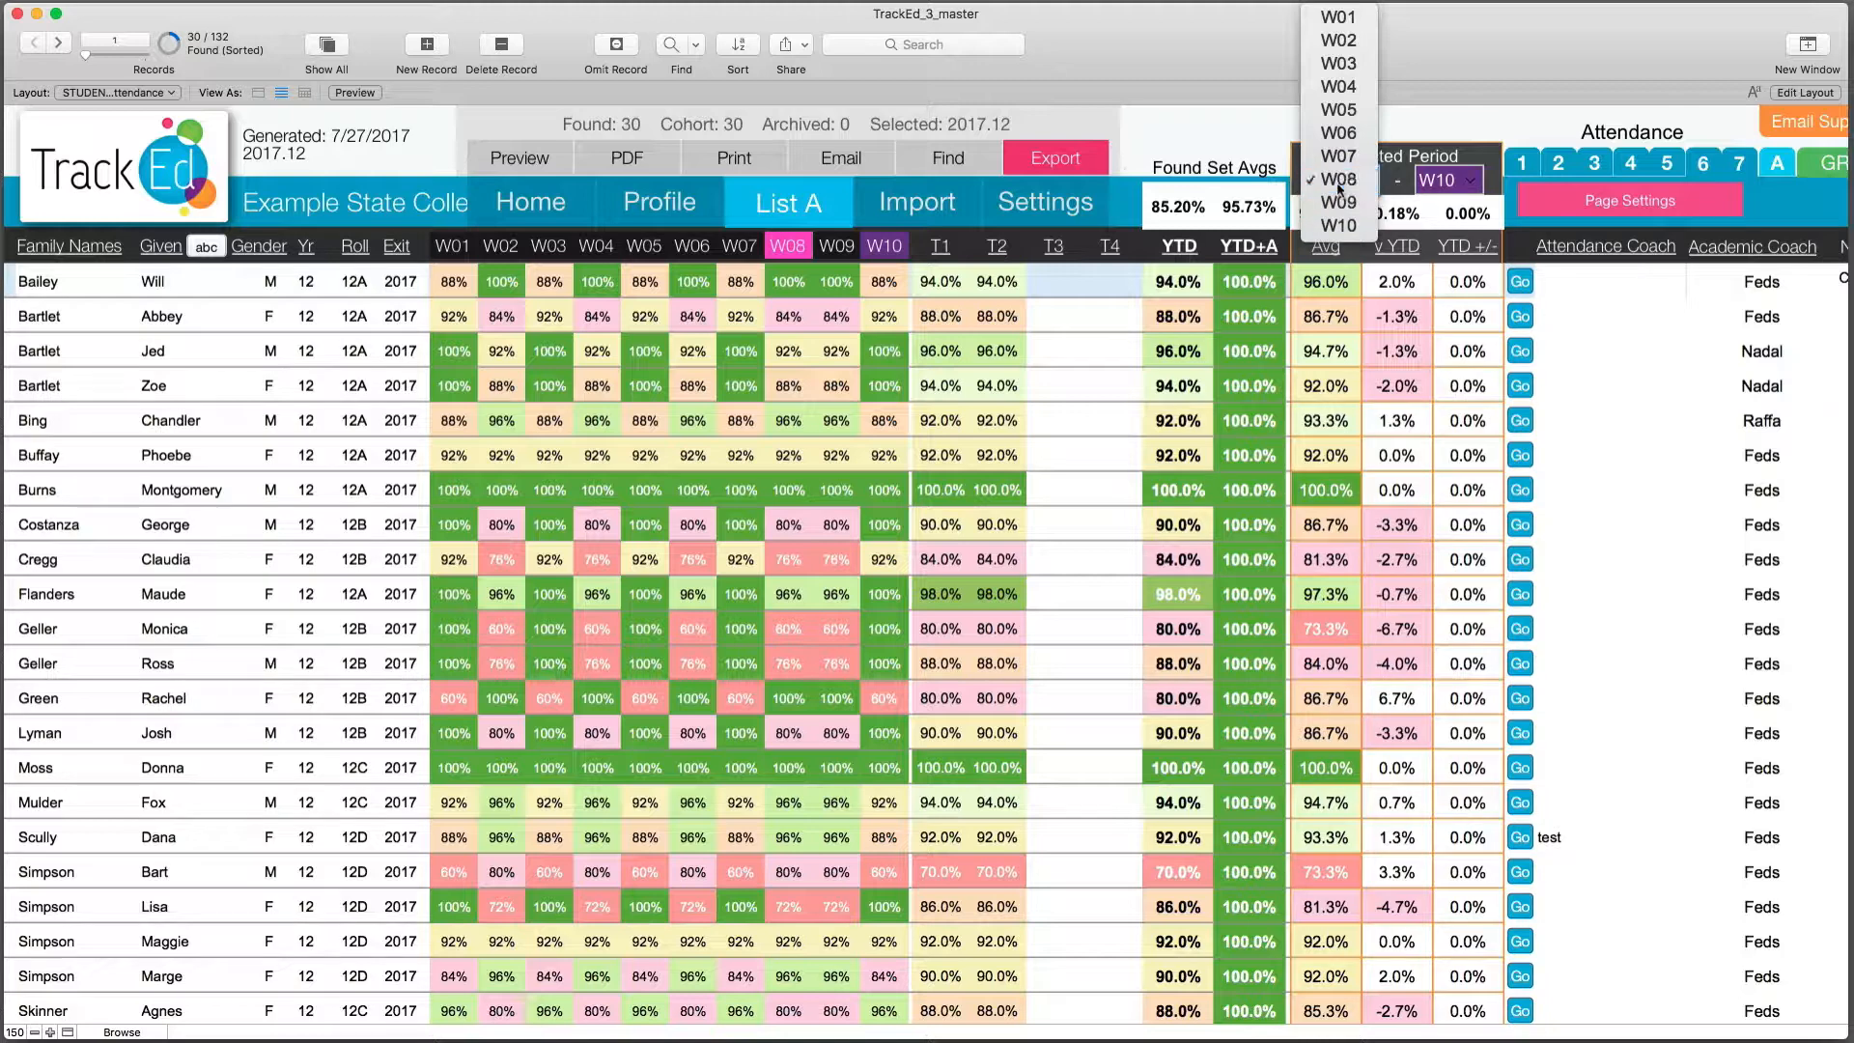
{"action": "left_click", "coordinate": [1340, 180]}
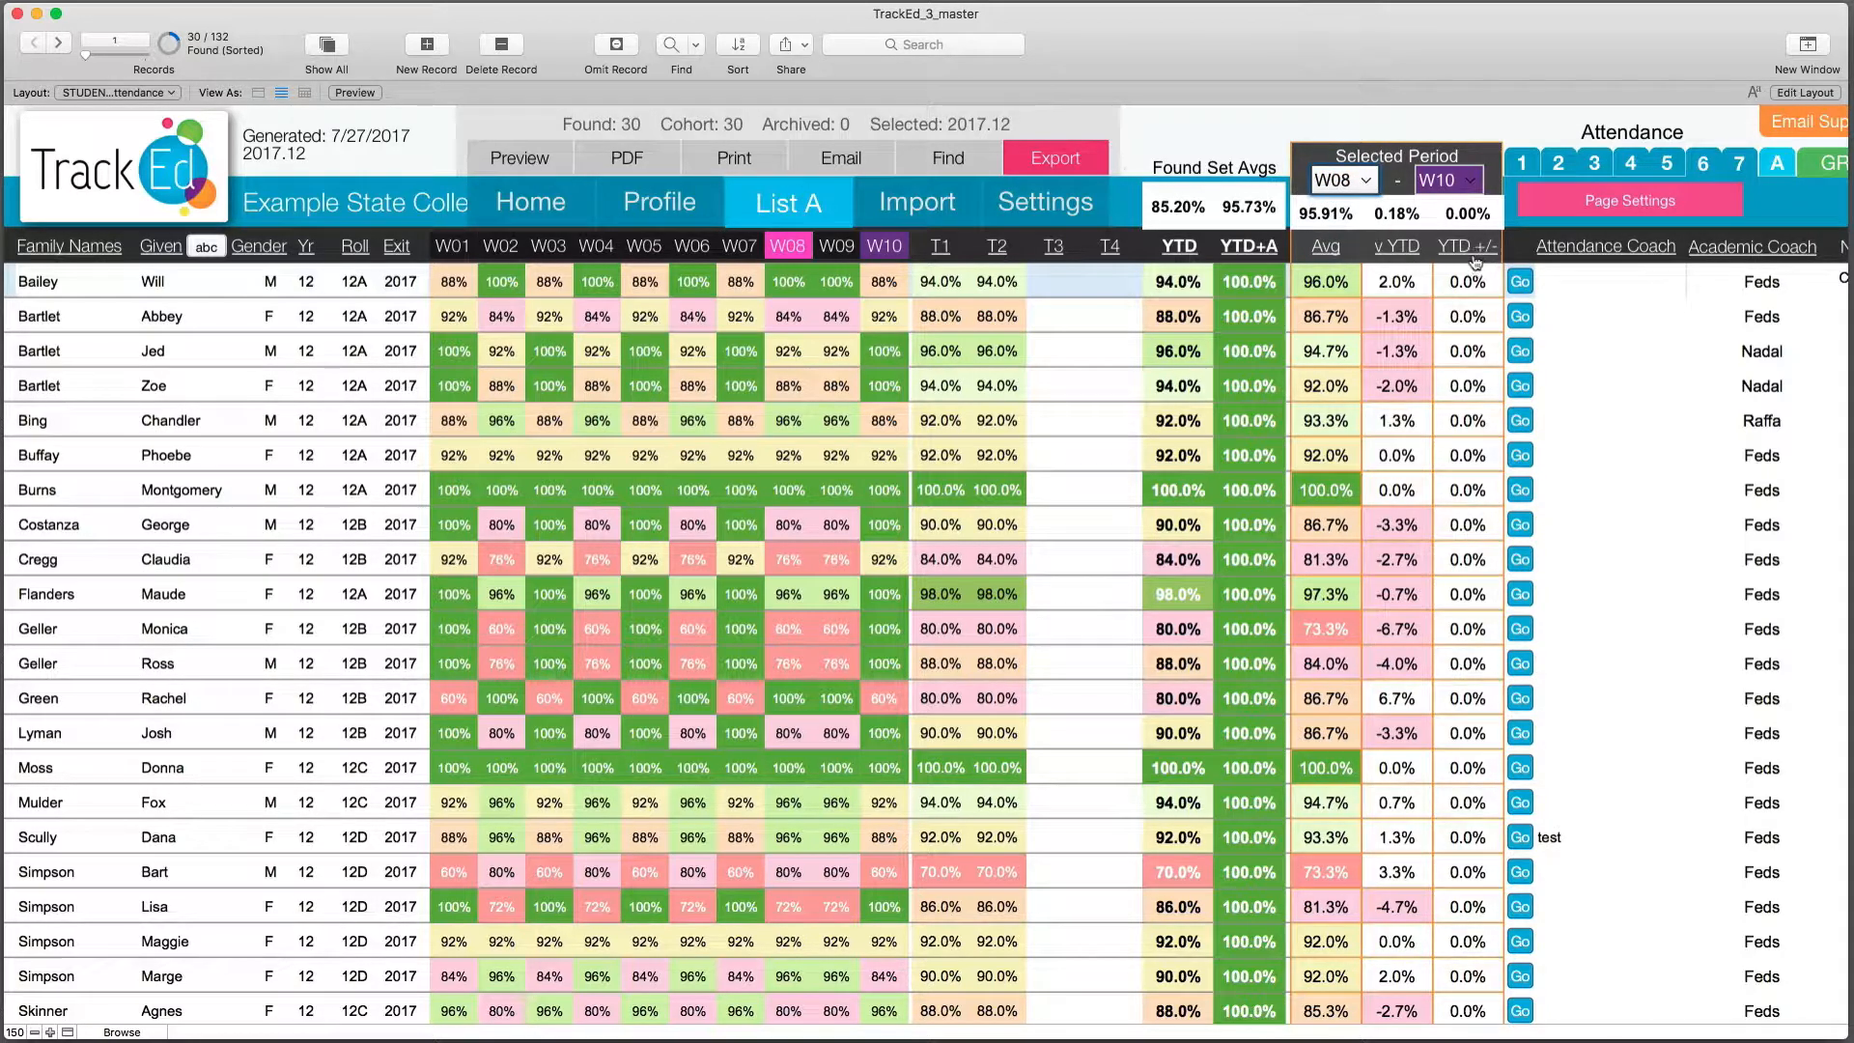
- Sort the attendance list by the selected period's difference versus YTD and look through the students
{"action": "left_click", "coordinate": [1388, 249]}
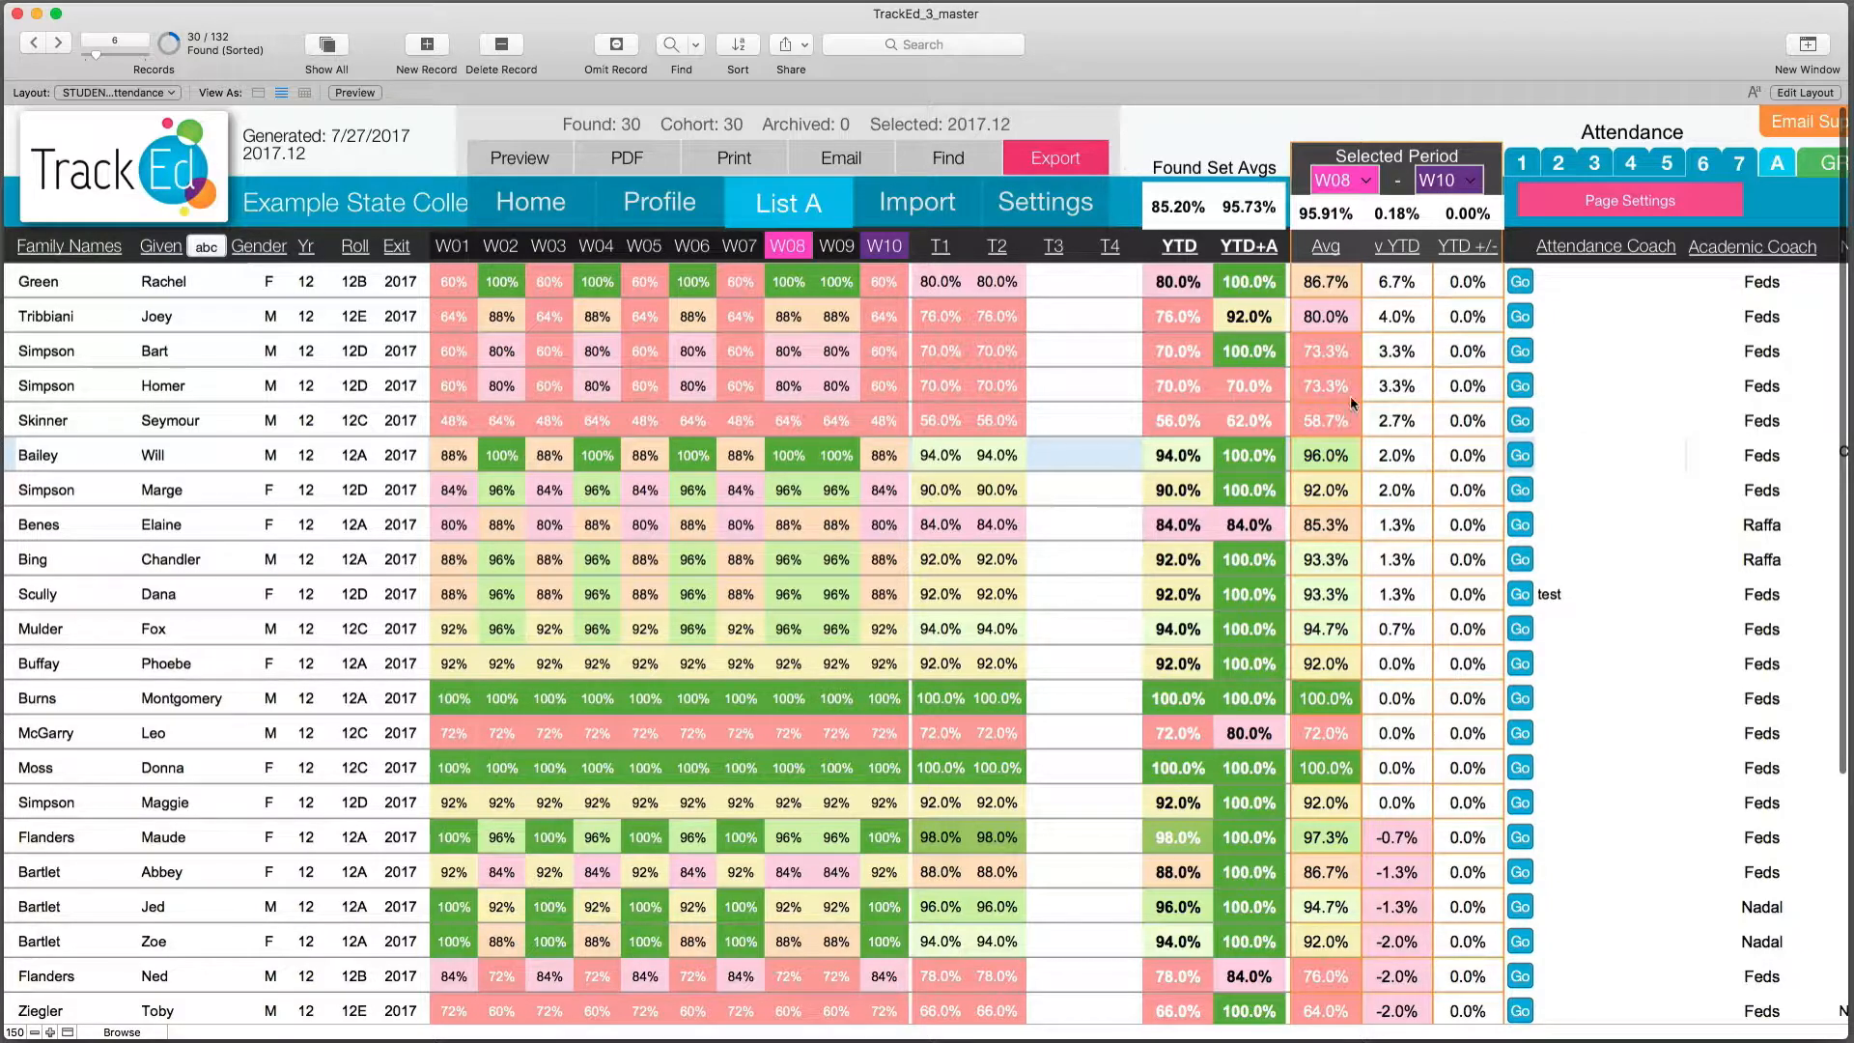
{"action": "scroll", "coordinate": [1390, 956], "scroll_direction": "down", "scroll_amount": 5}
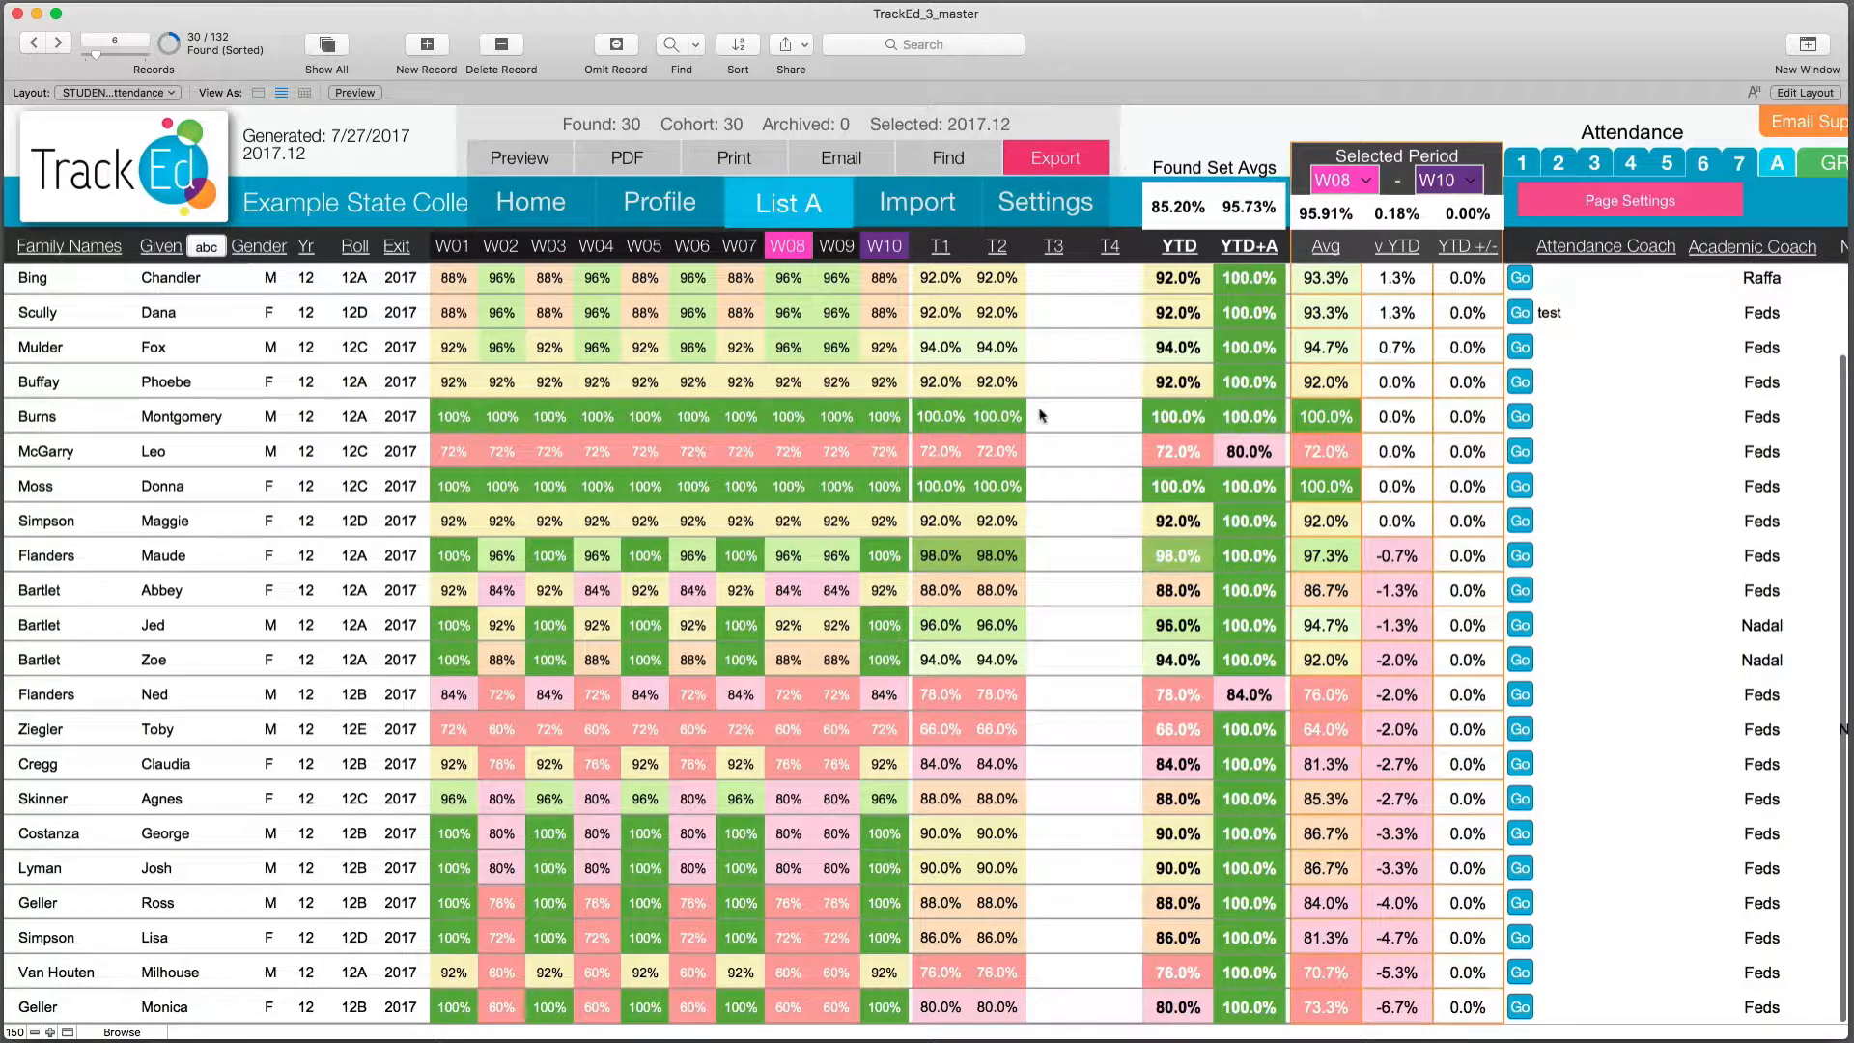
{"action": "scroll", "coordinate": [1092, 390], "scroll_direction": "up", "scroll_amount": 3}
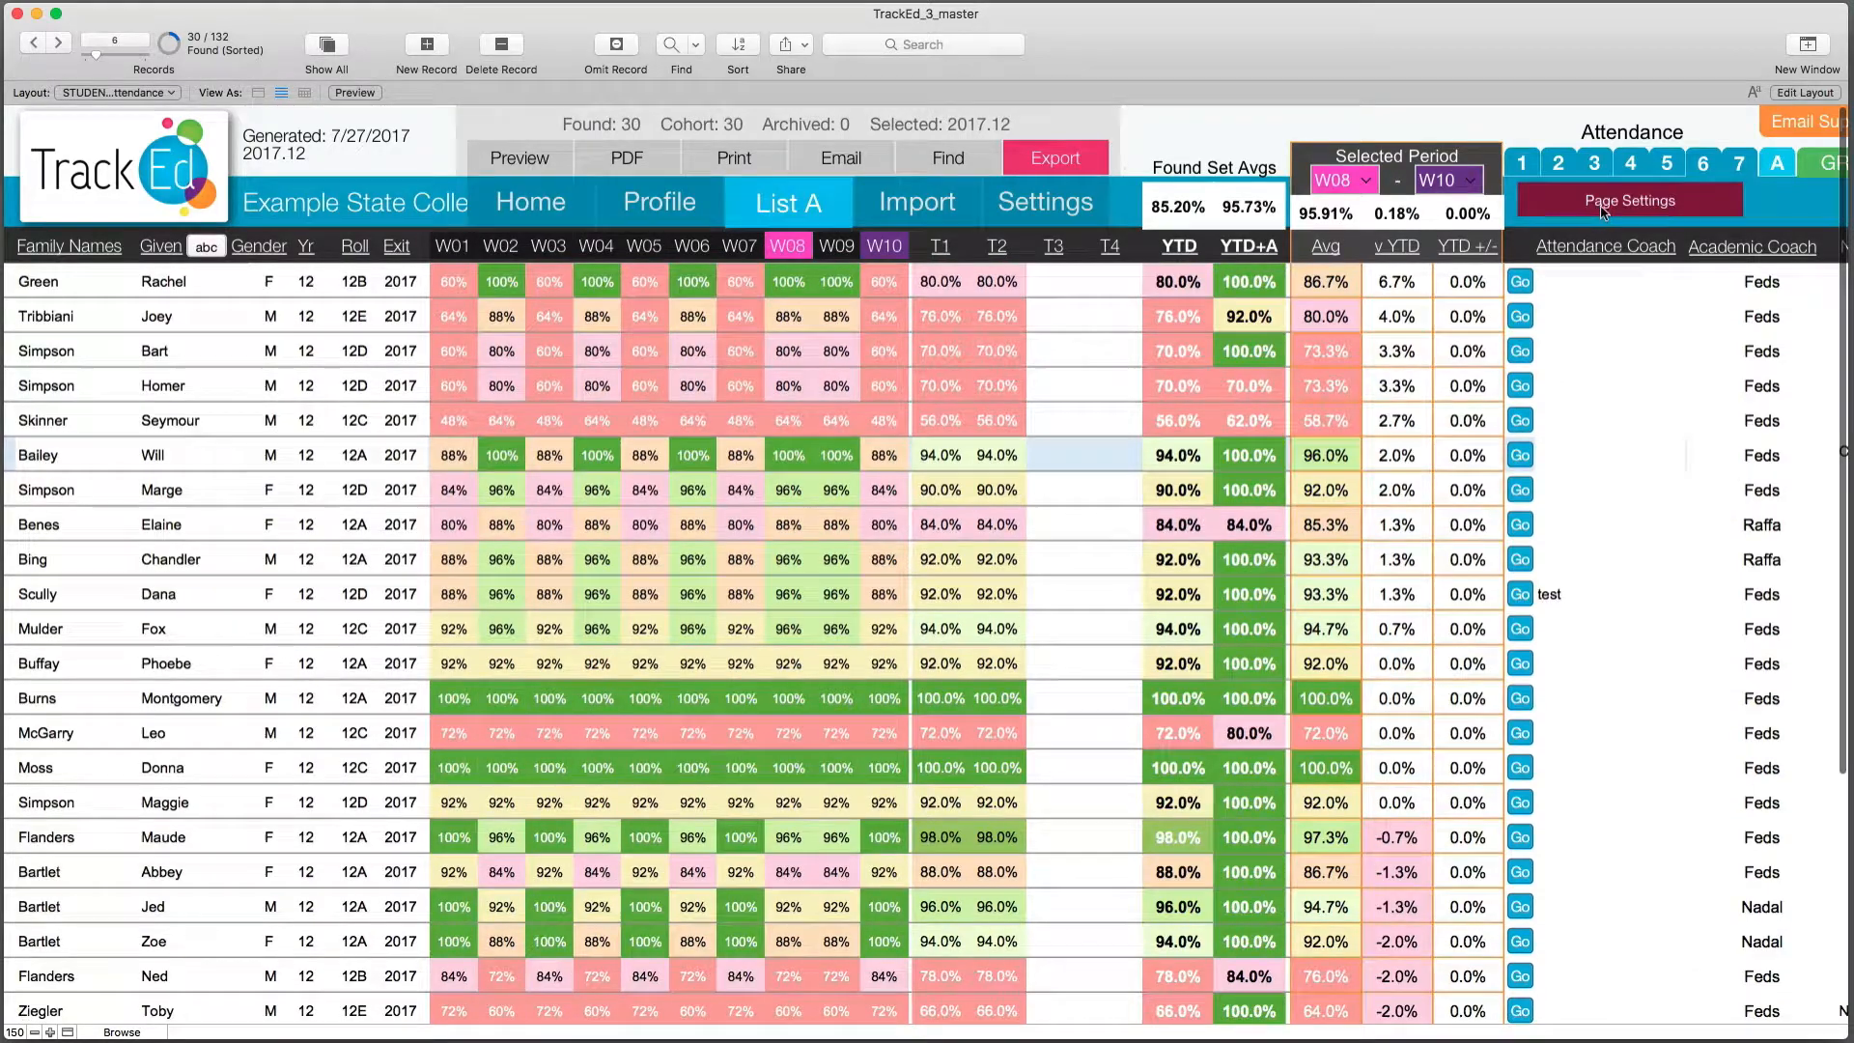
- Find the students of cohorts 2017.06 and 2017.12 through the attendance page settings
{"action": "left_click", "coordinate": [1600, 204]}
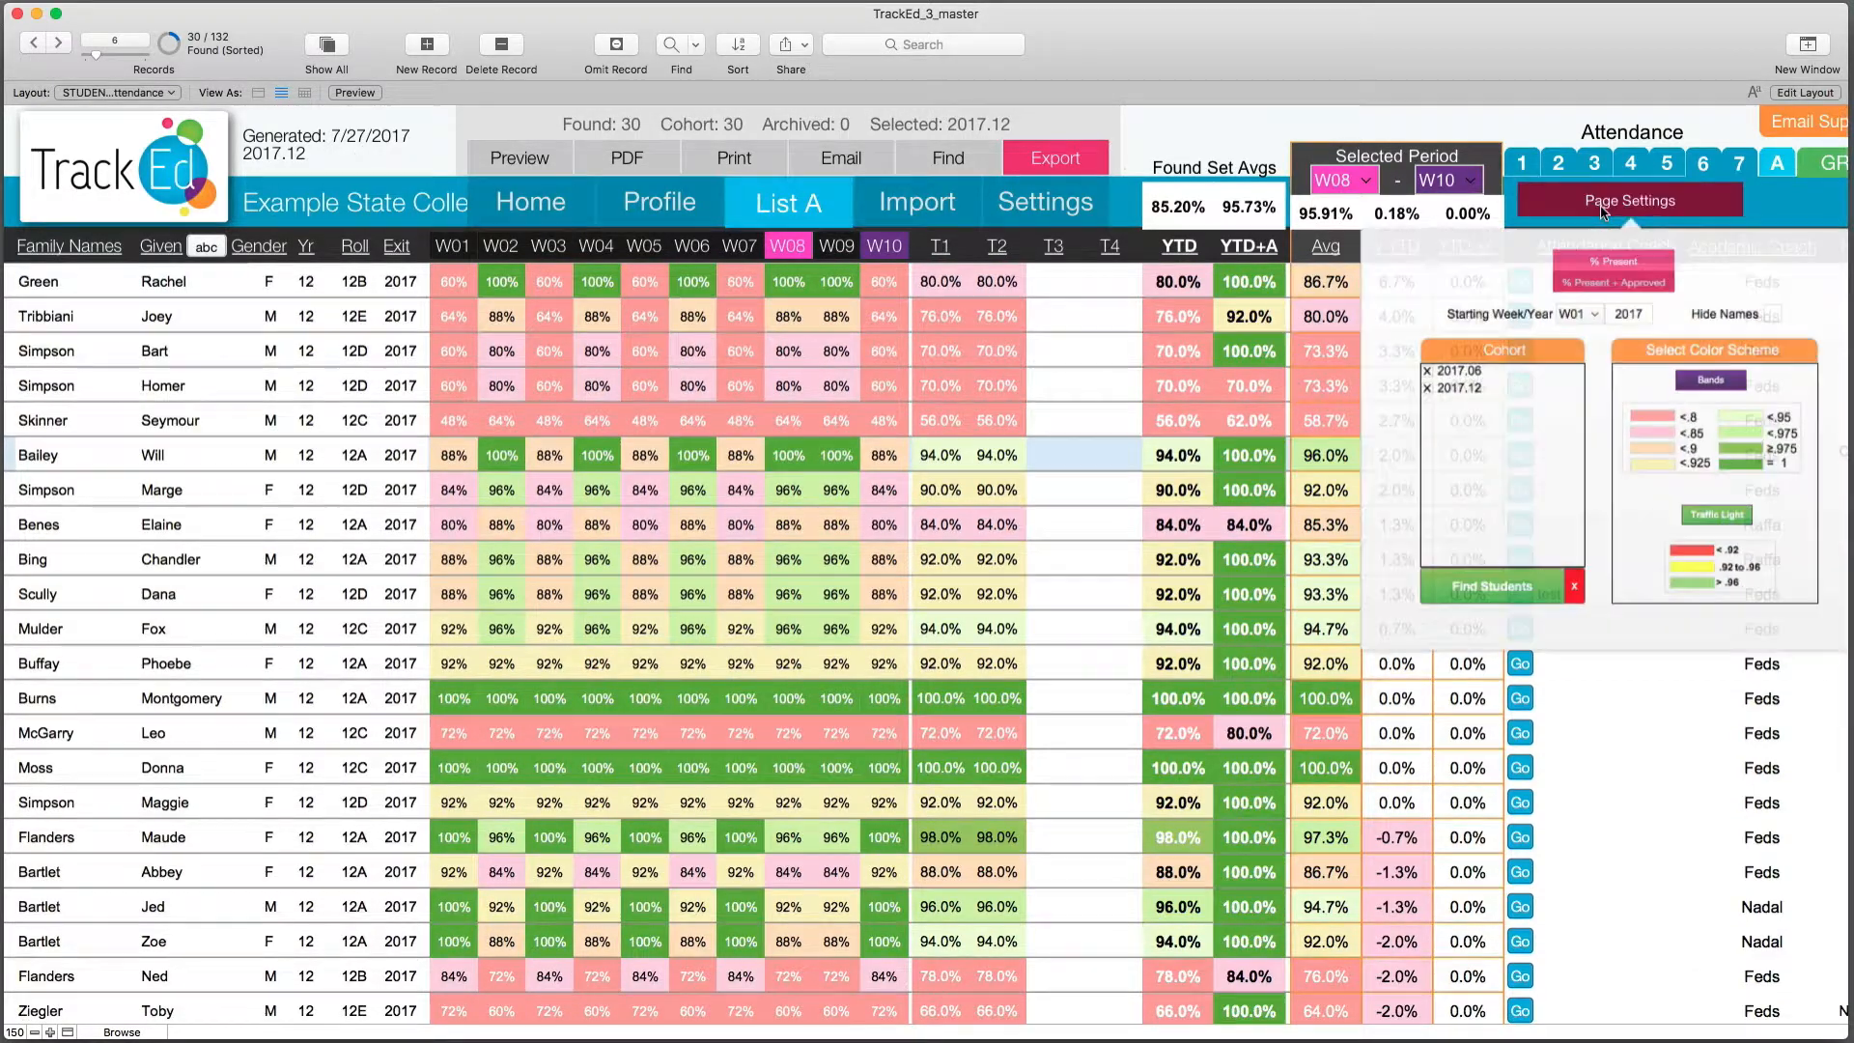
{"action": "left_click", "coordinate": [1437, 365]}
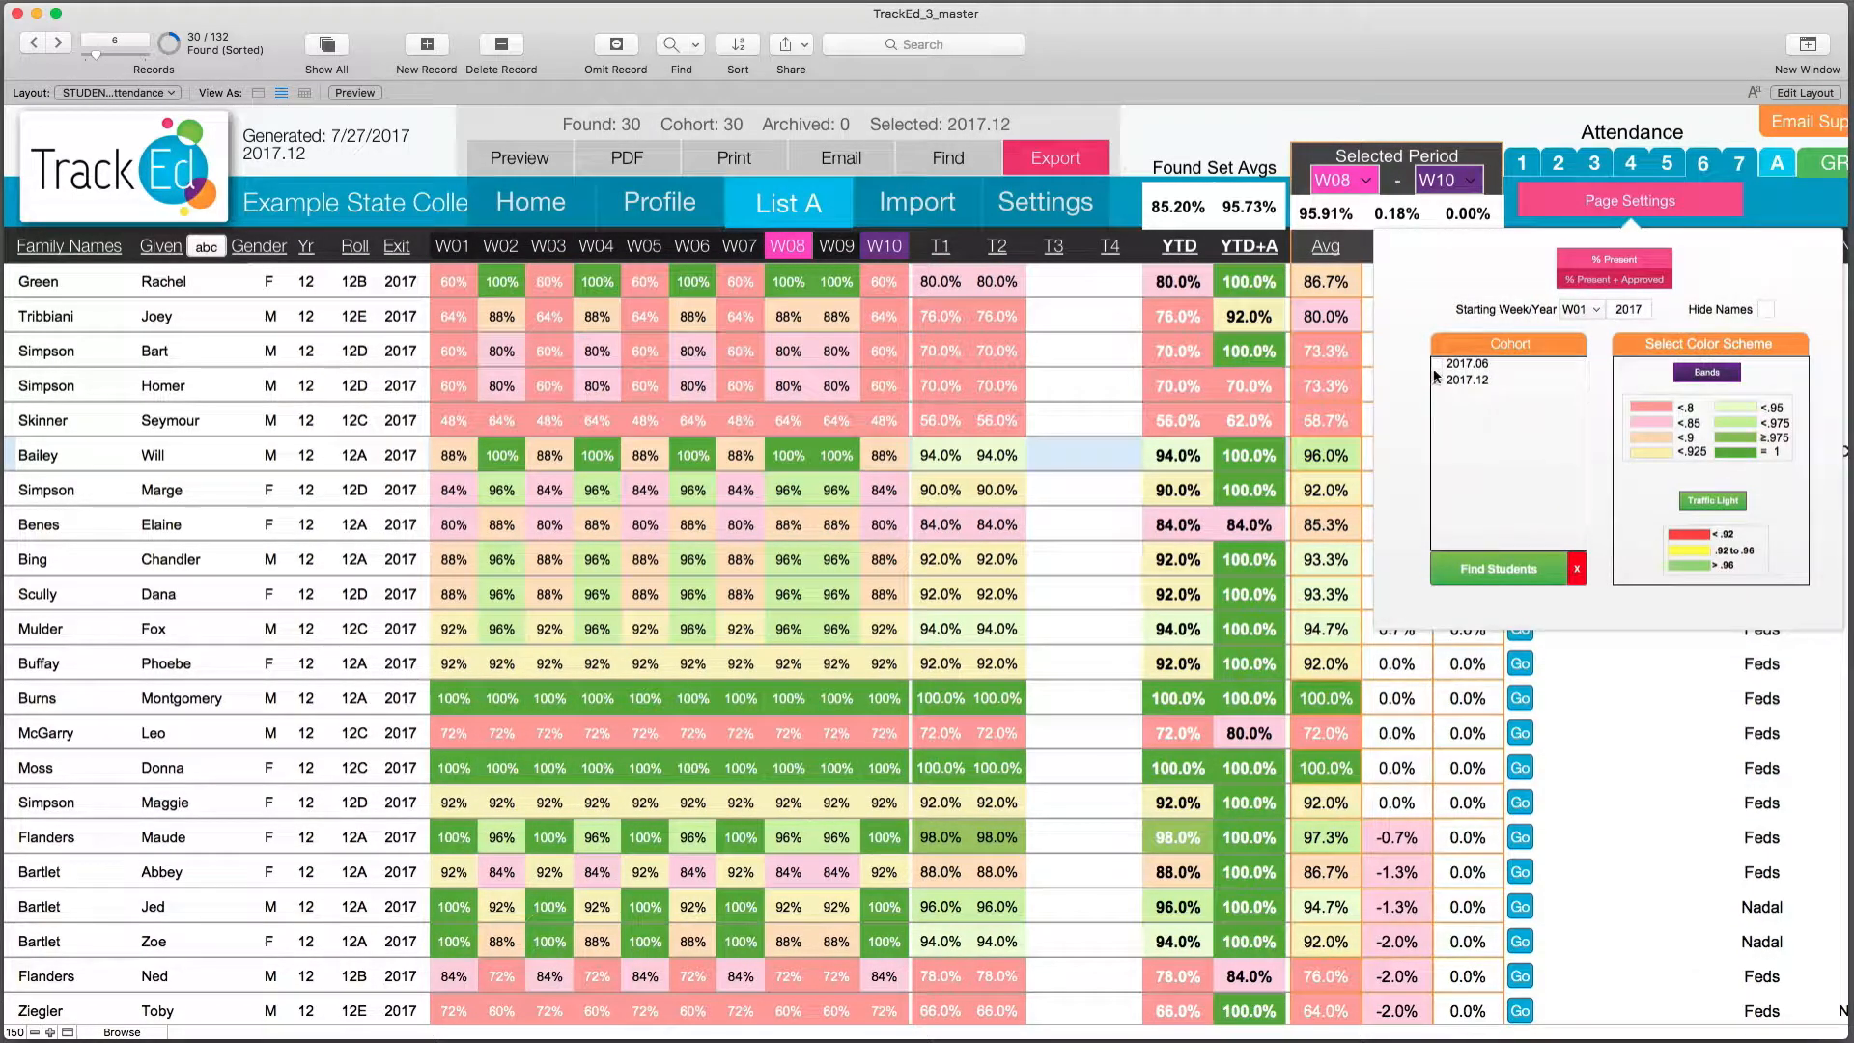
{"action": "left_click", "coordinate": [1435, 366]}
{"action": "left_click", "coordinate": [1485, 570]}
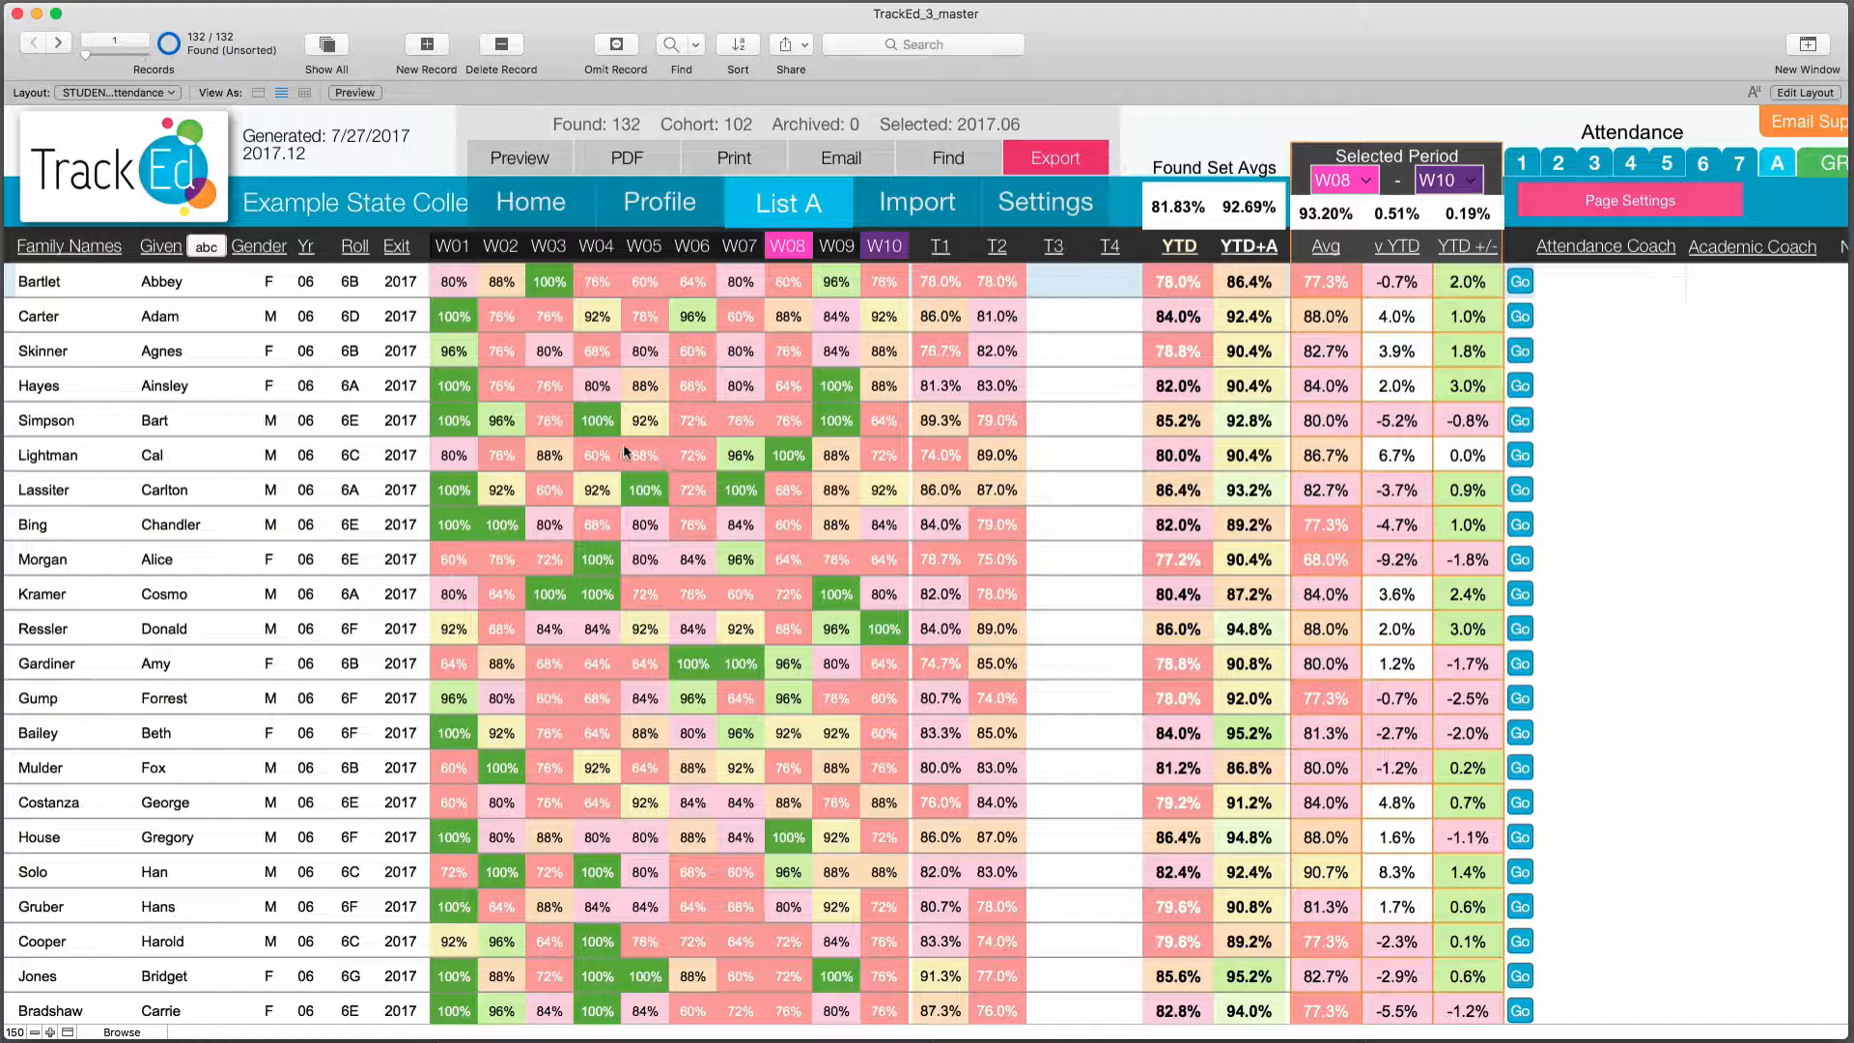
- Turn on Hide Names in the attendance page settings so the list shows student IDs only
{"action": "left_click", "coordinate": [1641, 213]}
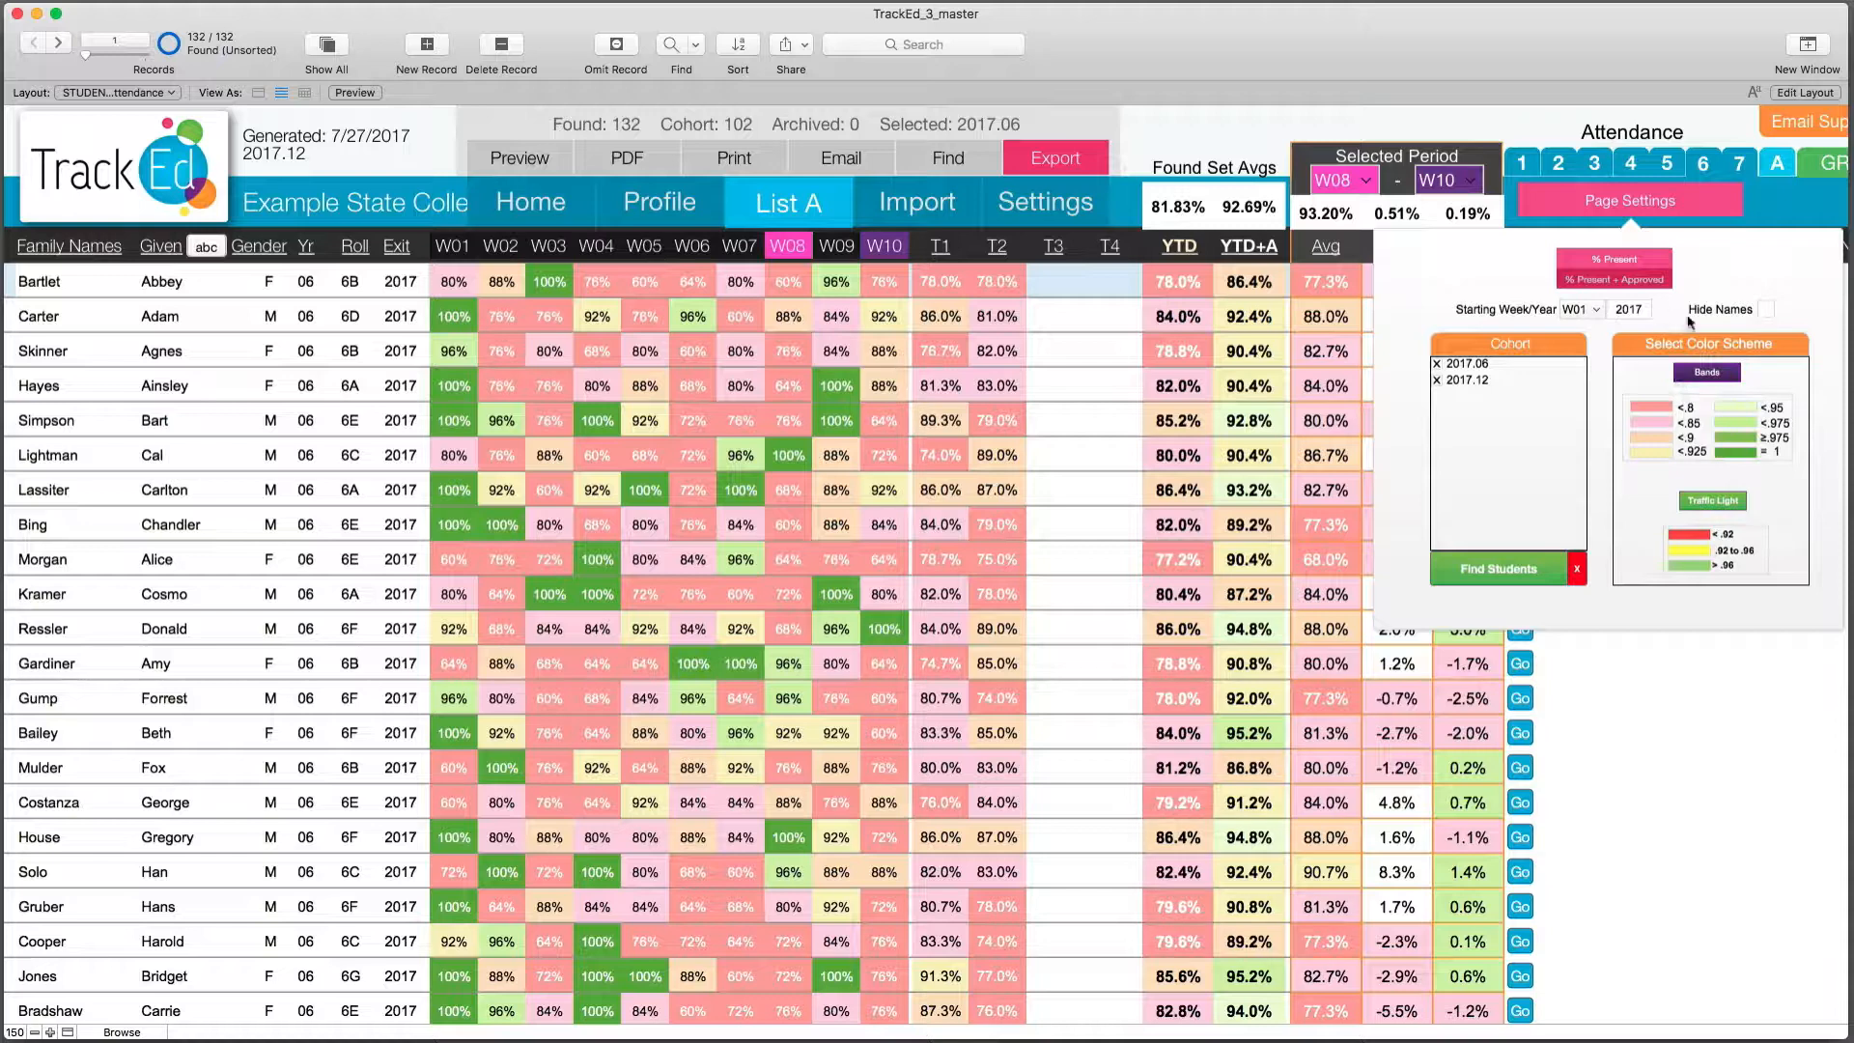
{"action": "left_click", "coordinate": [1763, 309]}
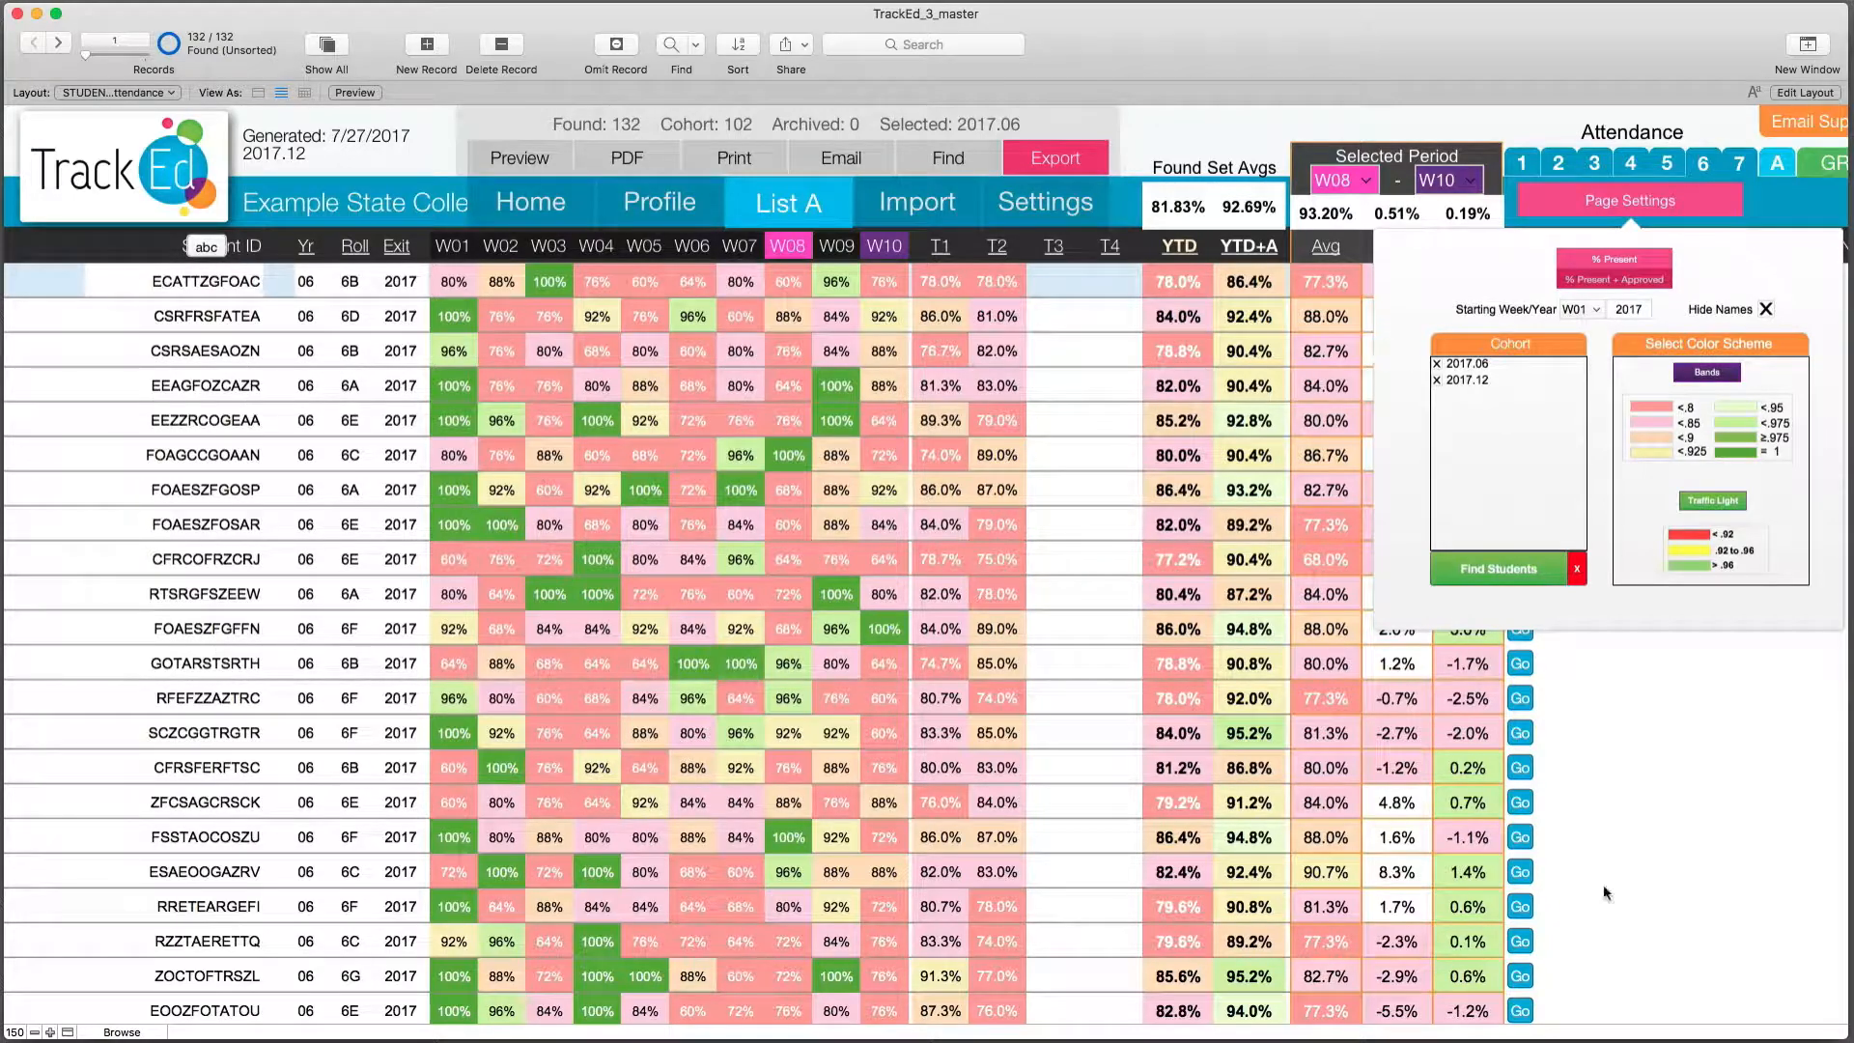
- Close the attendance page settings and look across the coach columns of the attendance list
{"action": "left_click", "coordinate": [1661, 767]}
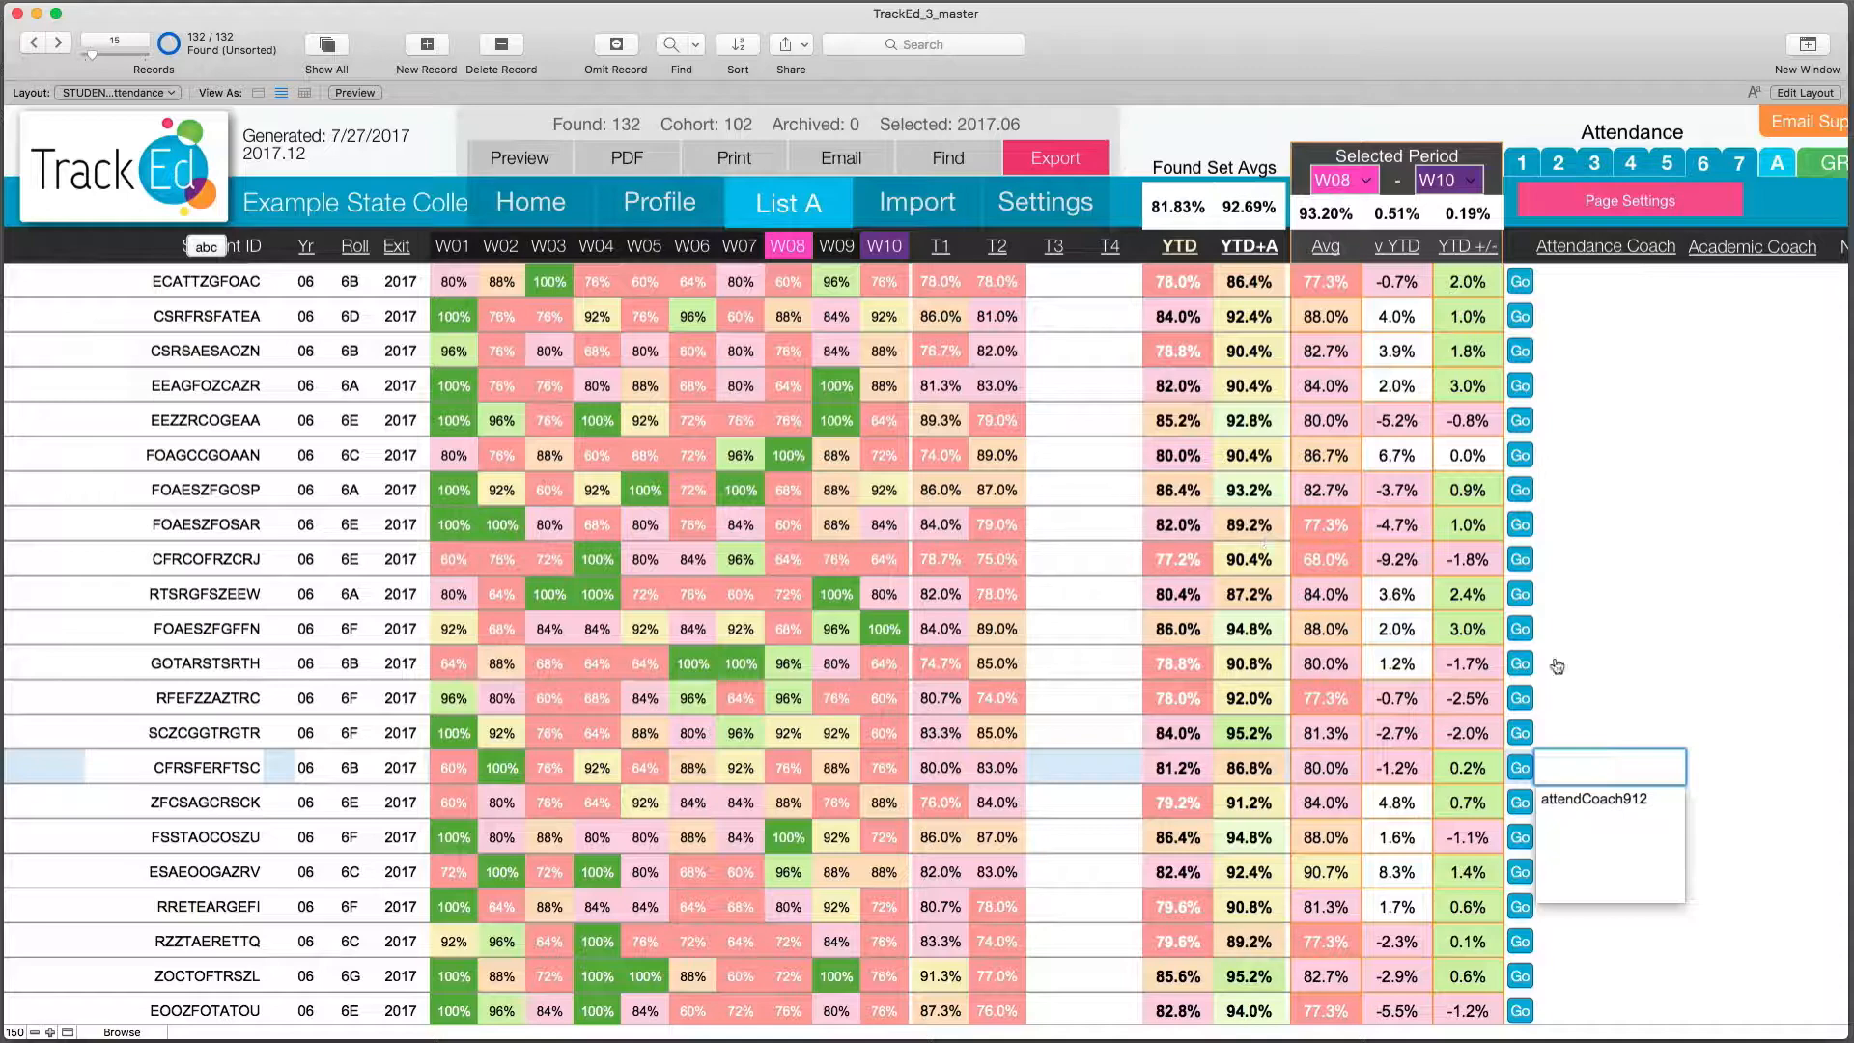
{"action": "left_click", "coordinate": [1716, 130]}
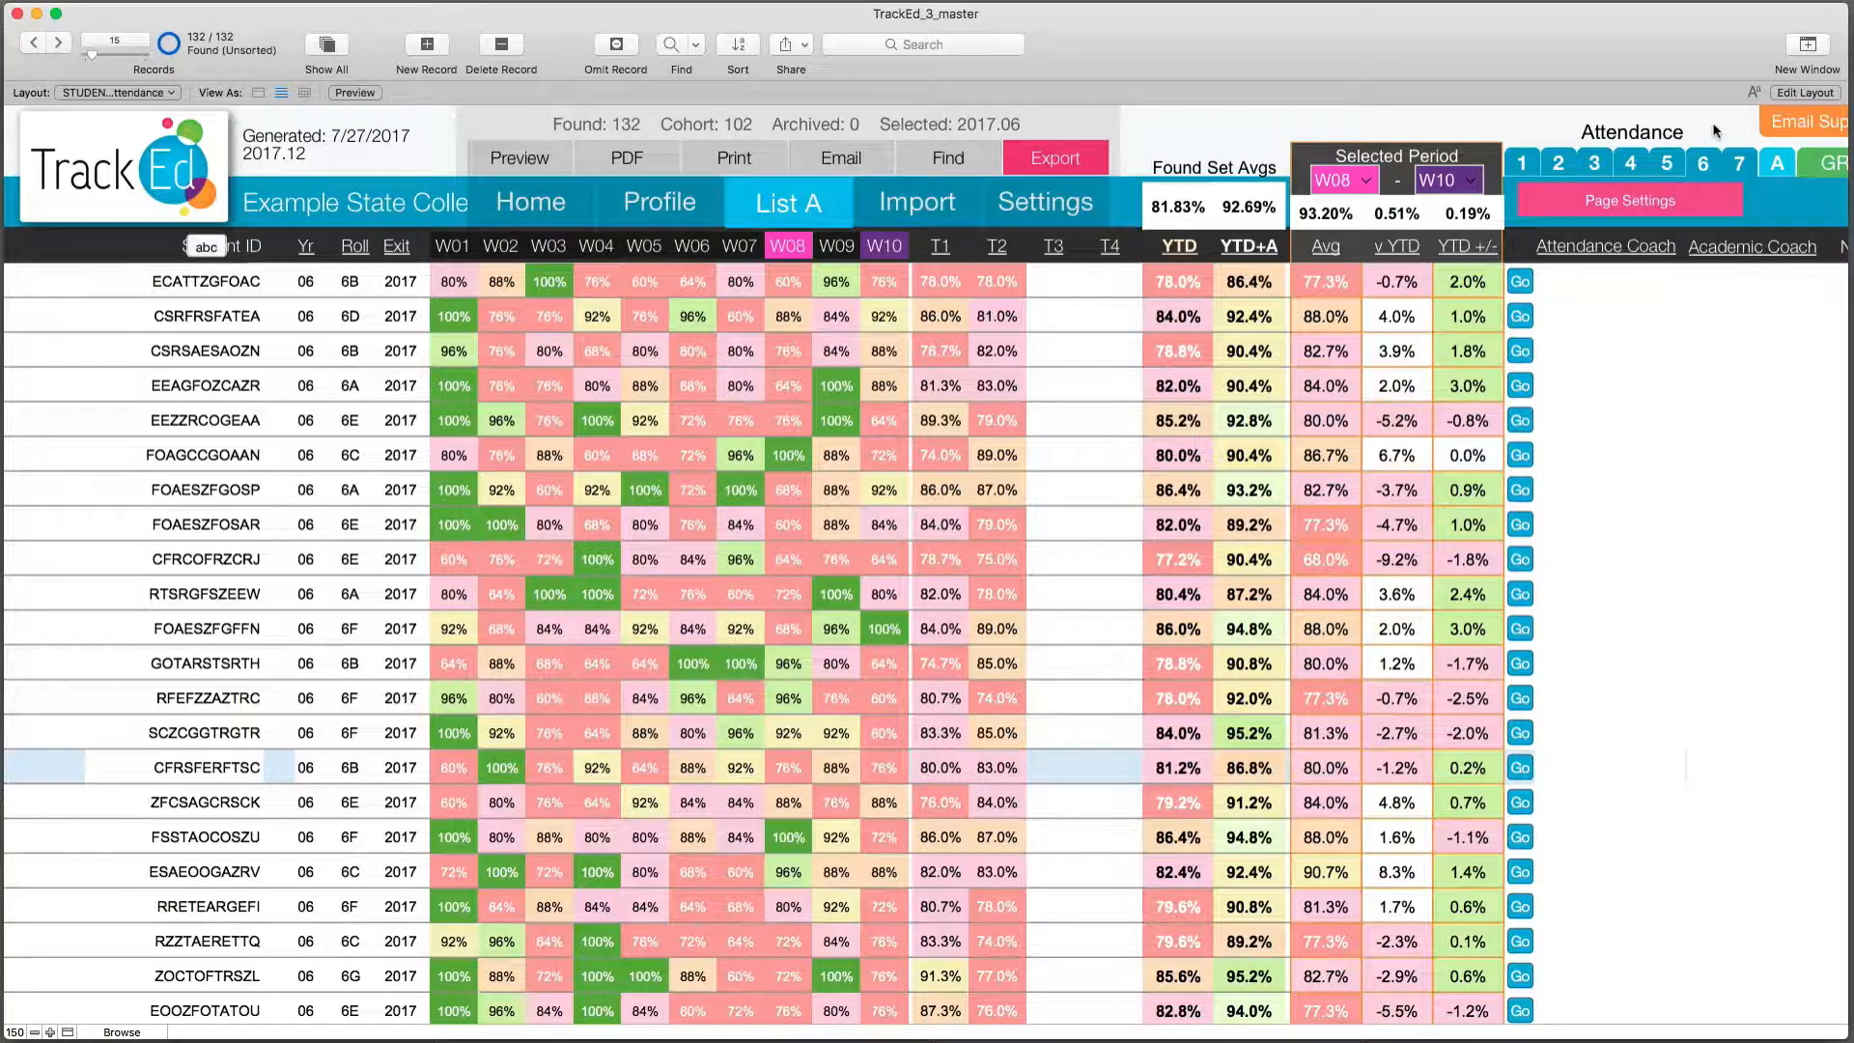
{"action": "scroll", "coordinate": [1716, 131], "scroll_direction": "right", "scroll_amount": 2}
{"action": "scroll", "coordinate": [1680, 146], "scroll_direction": "left", "scroll_amount": 2}
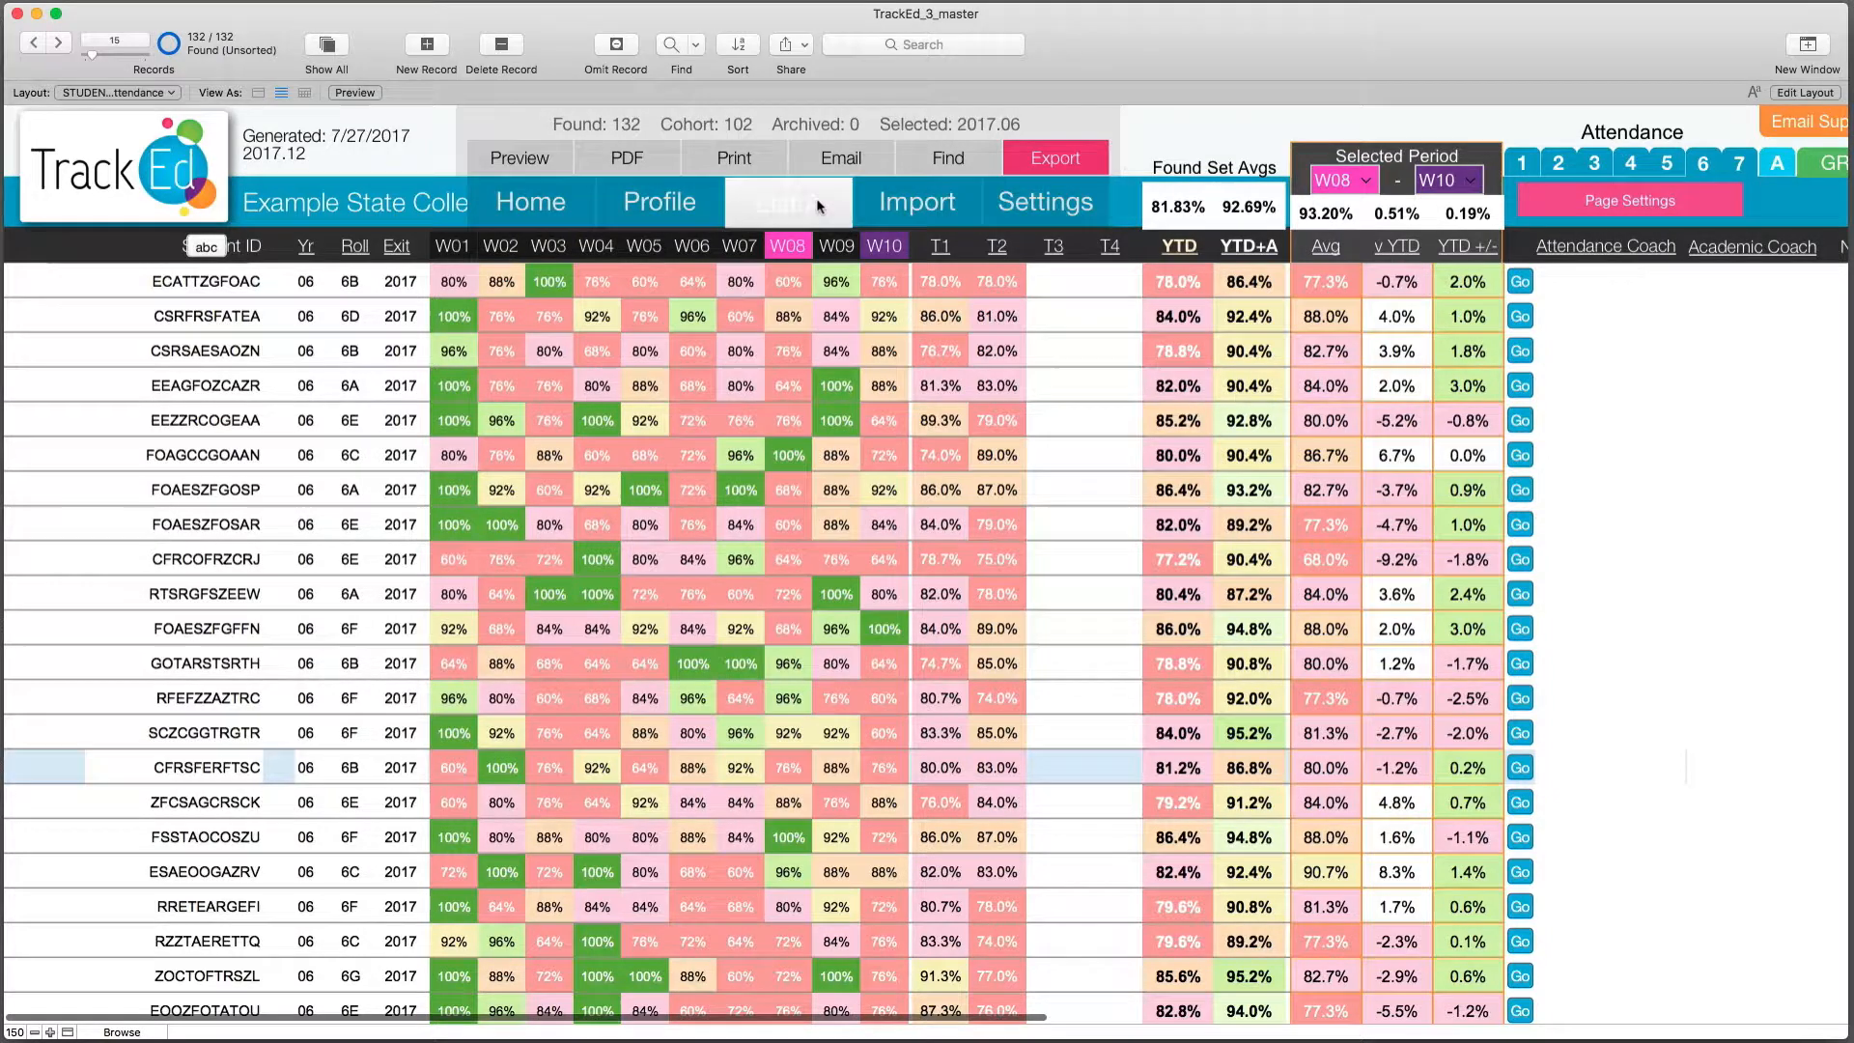
- Go to the default student list and open its grid datawall with the list sorted As Is
{"action": "left_click", "coordinate": [789, 203]}
{"action": "left_click", "coordinate": [760, 285]}
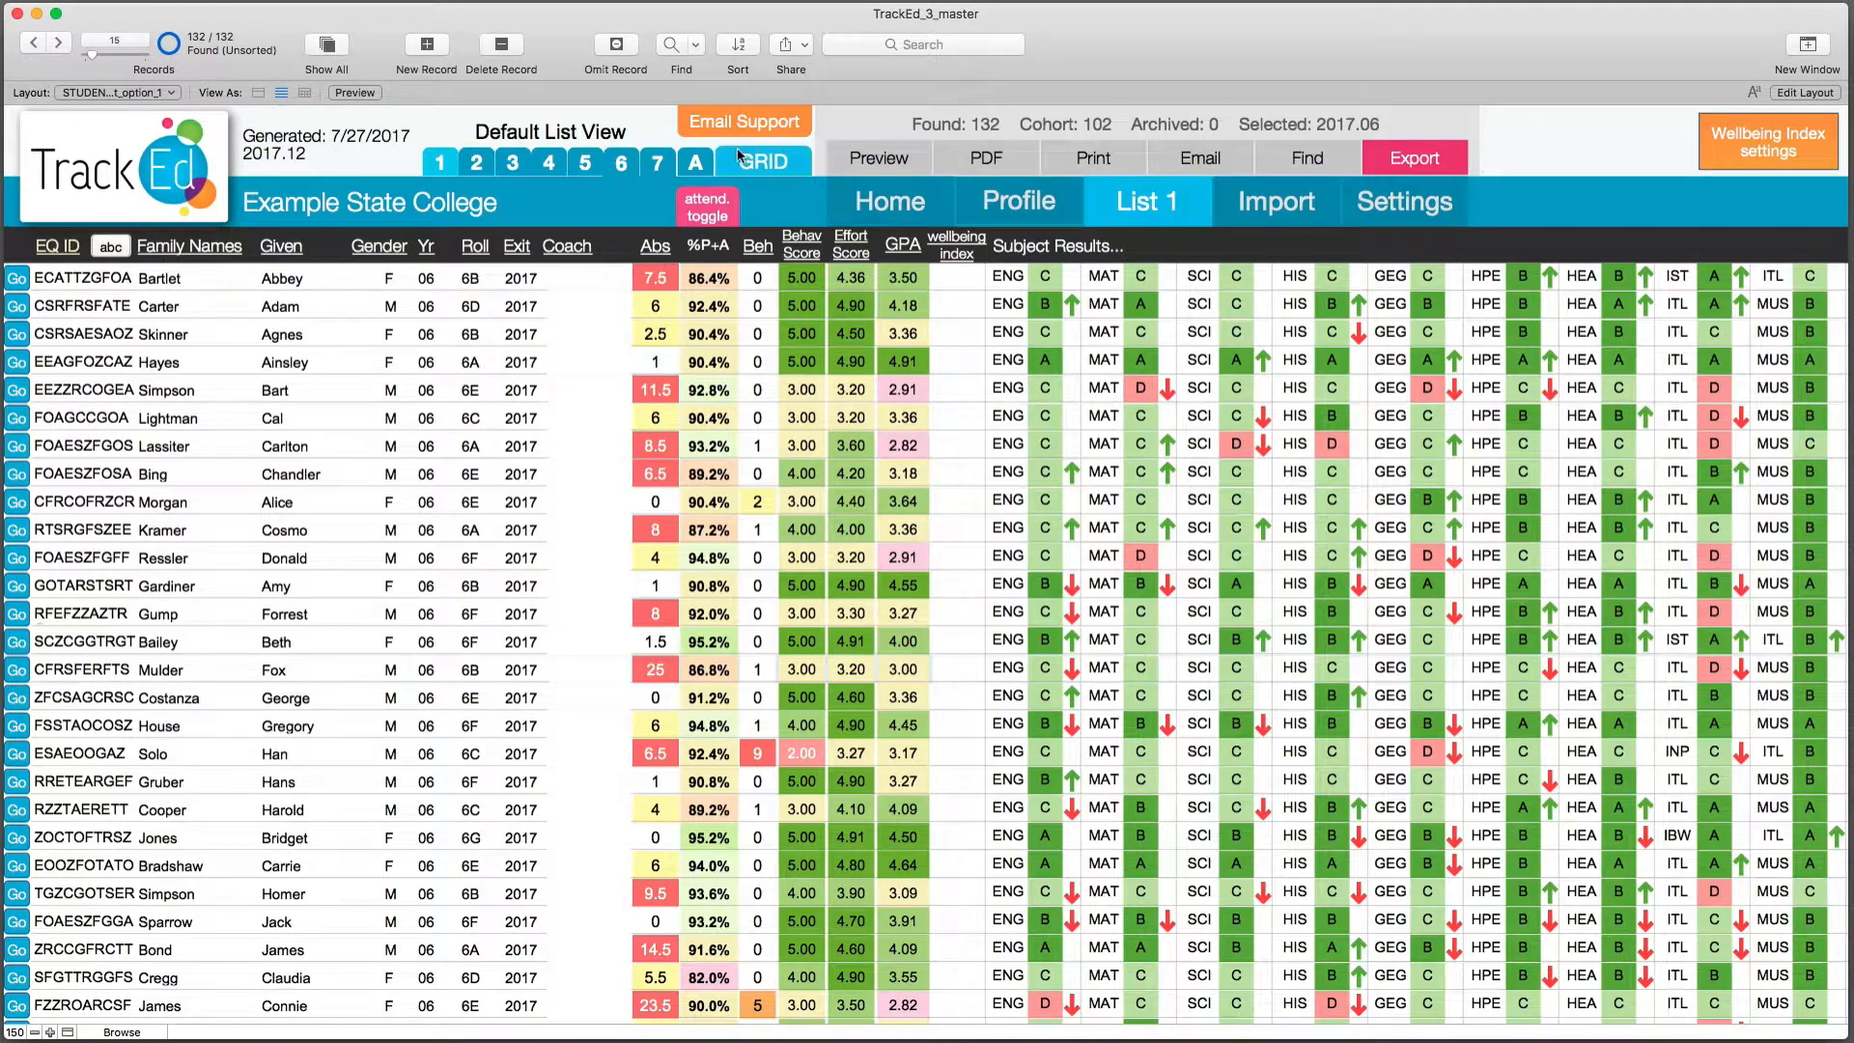
{"action": "left_click", "coordinate": [772, 166]}
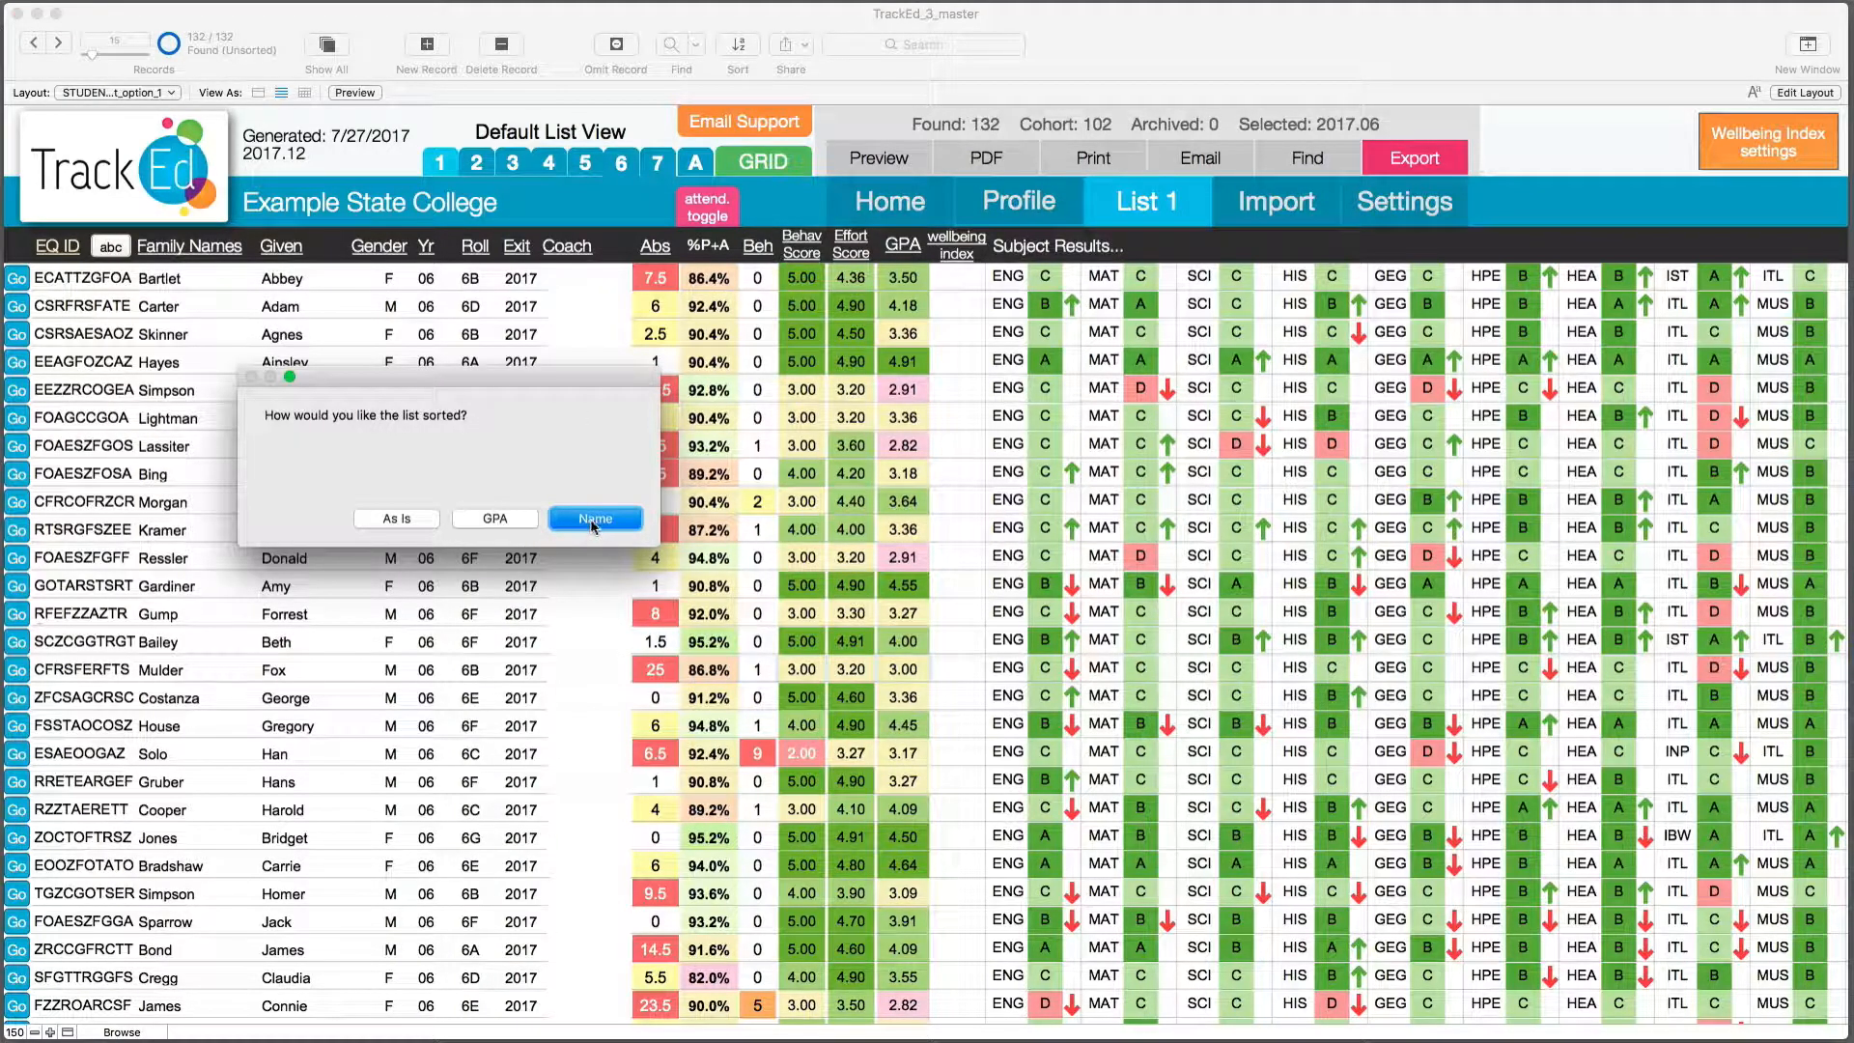
{"action": "left_click", "coordinate": [425, 519]}
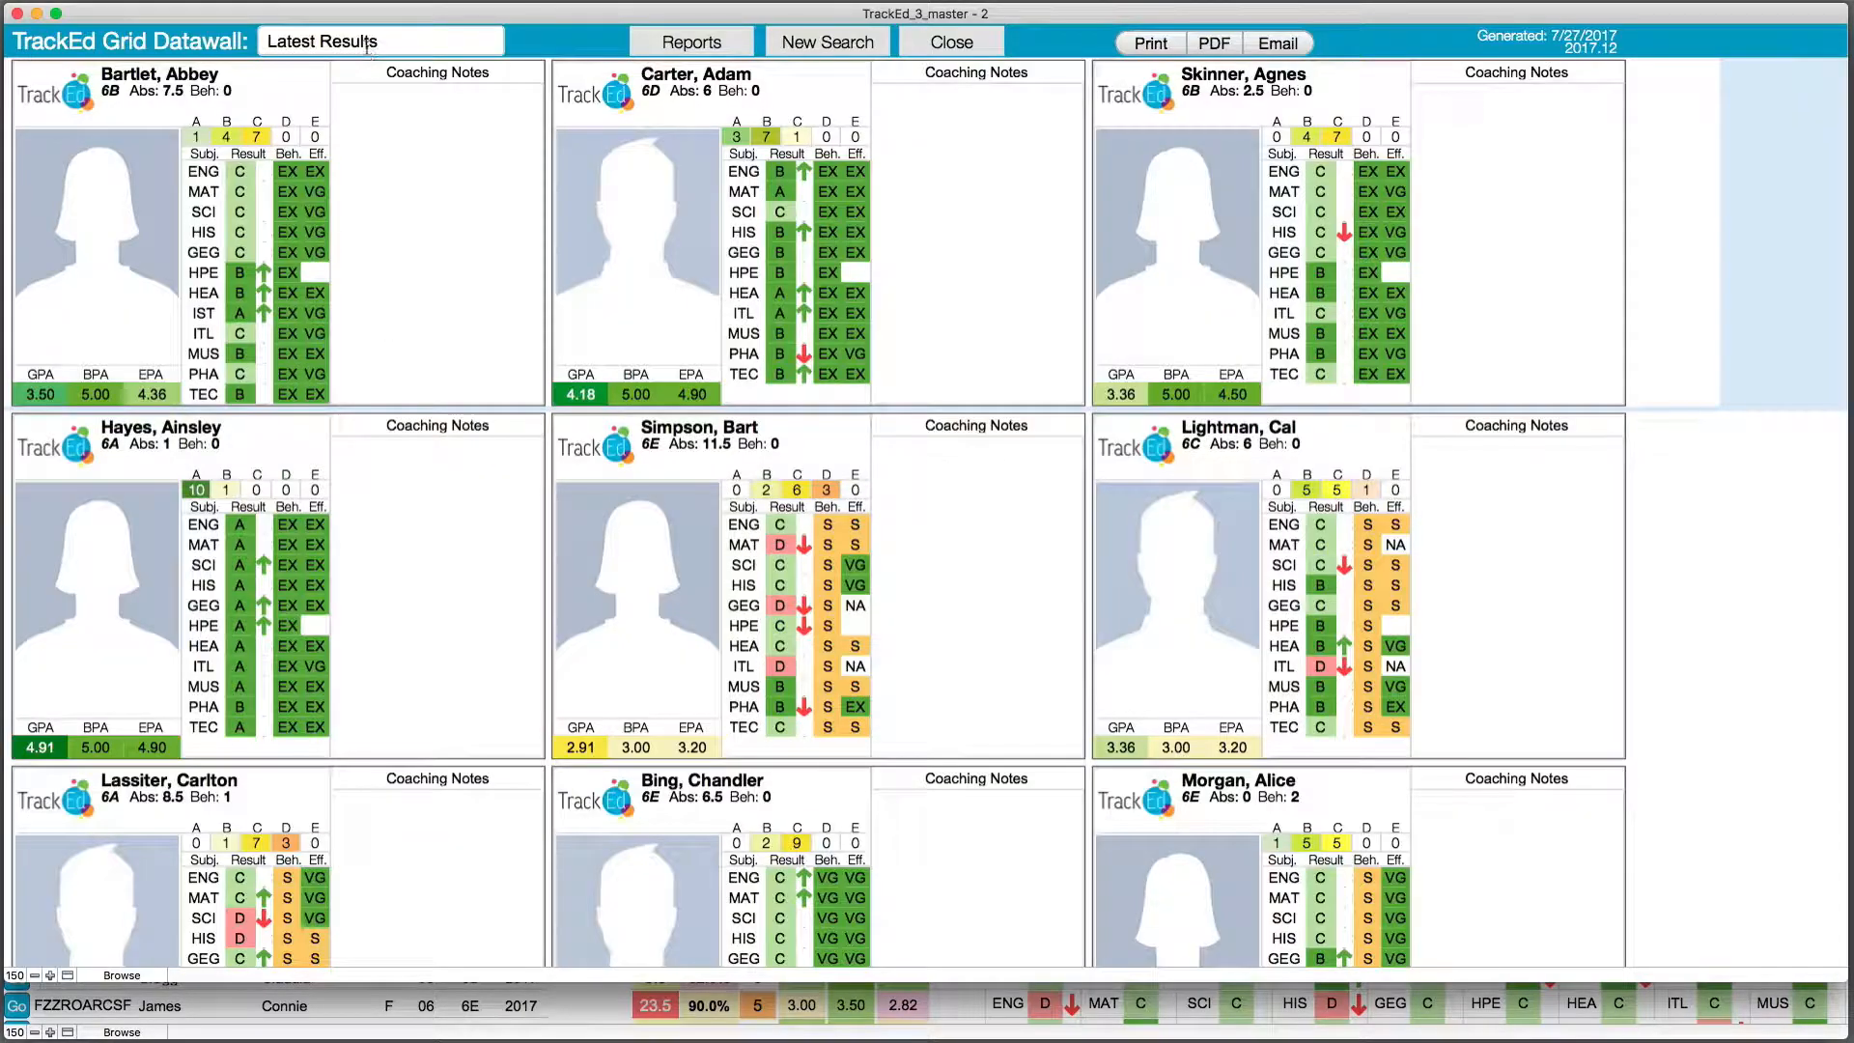
- View the grid datawall as Attendance & Wellbeing and as Attendance Graph, and close the datawall
{"action": "left_click", "coordinate": [369, 46]}
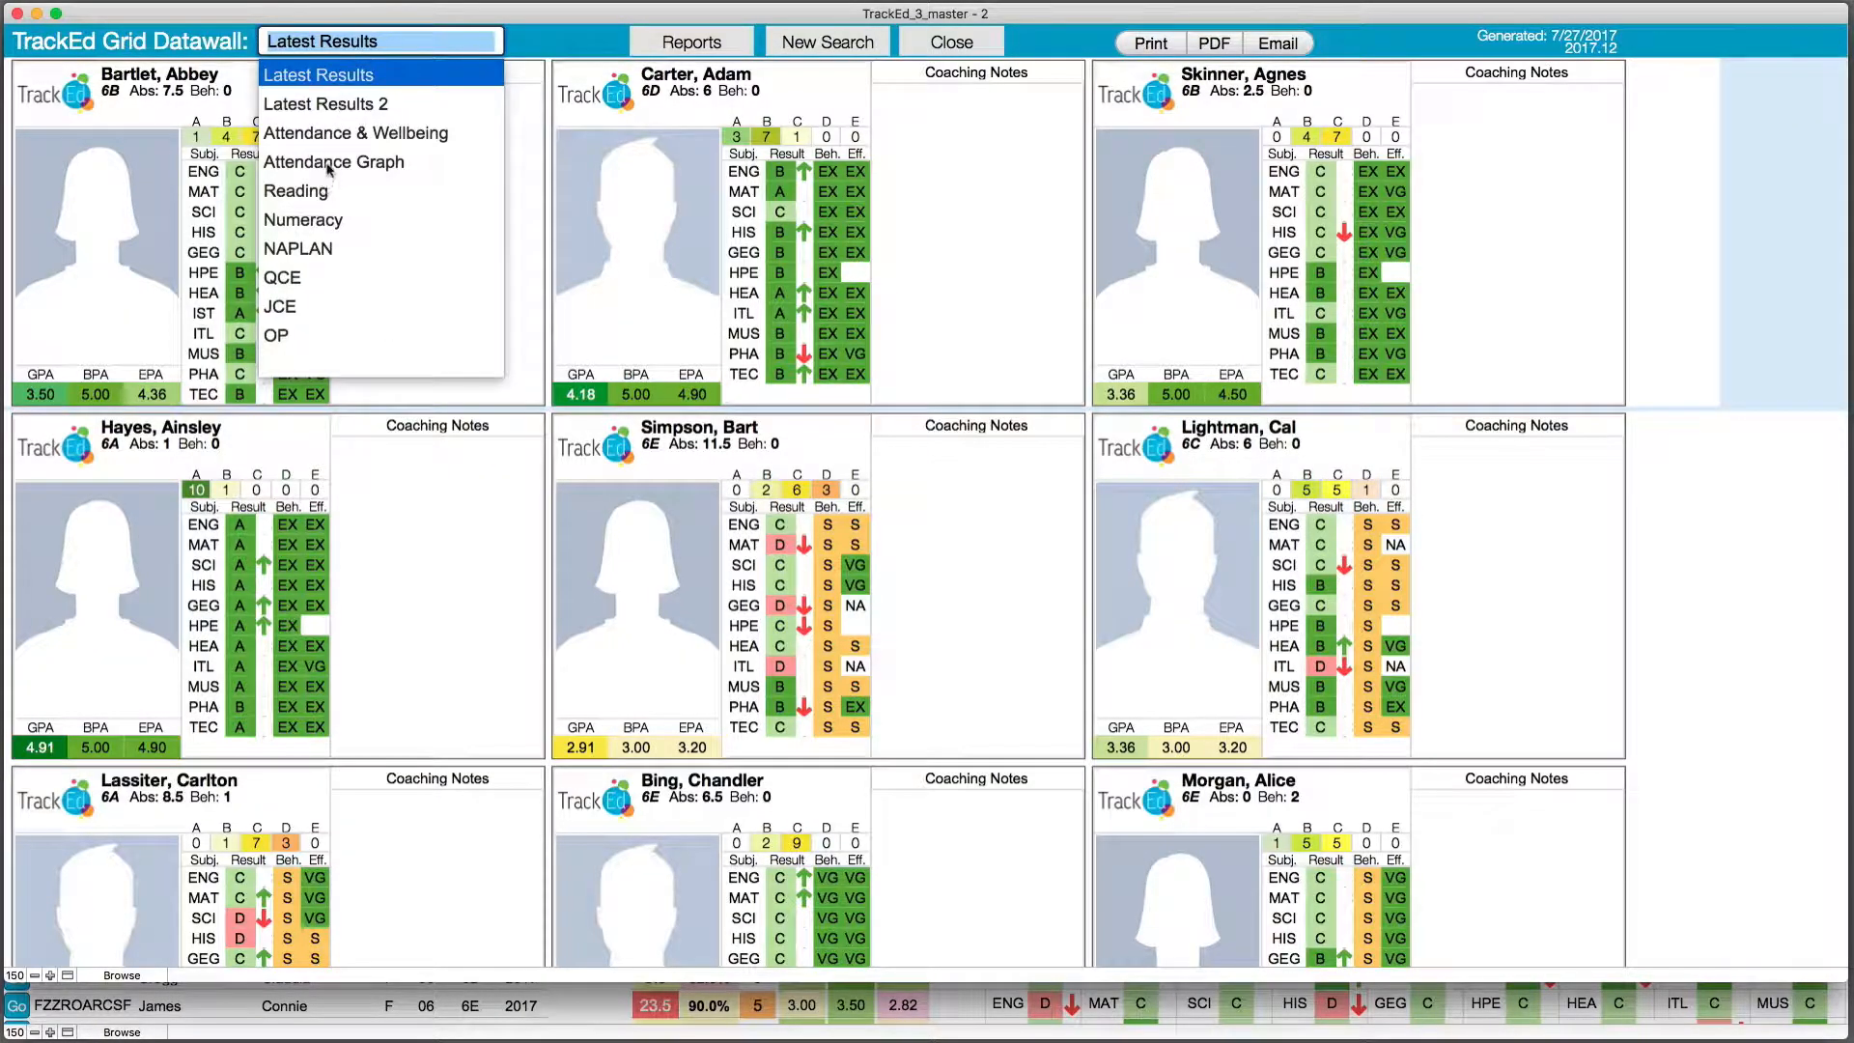
{"action": "left_click", "coordinate": [338, 135]}
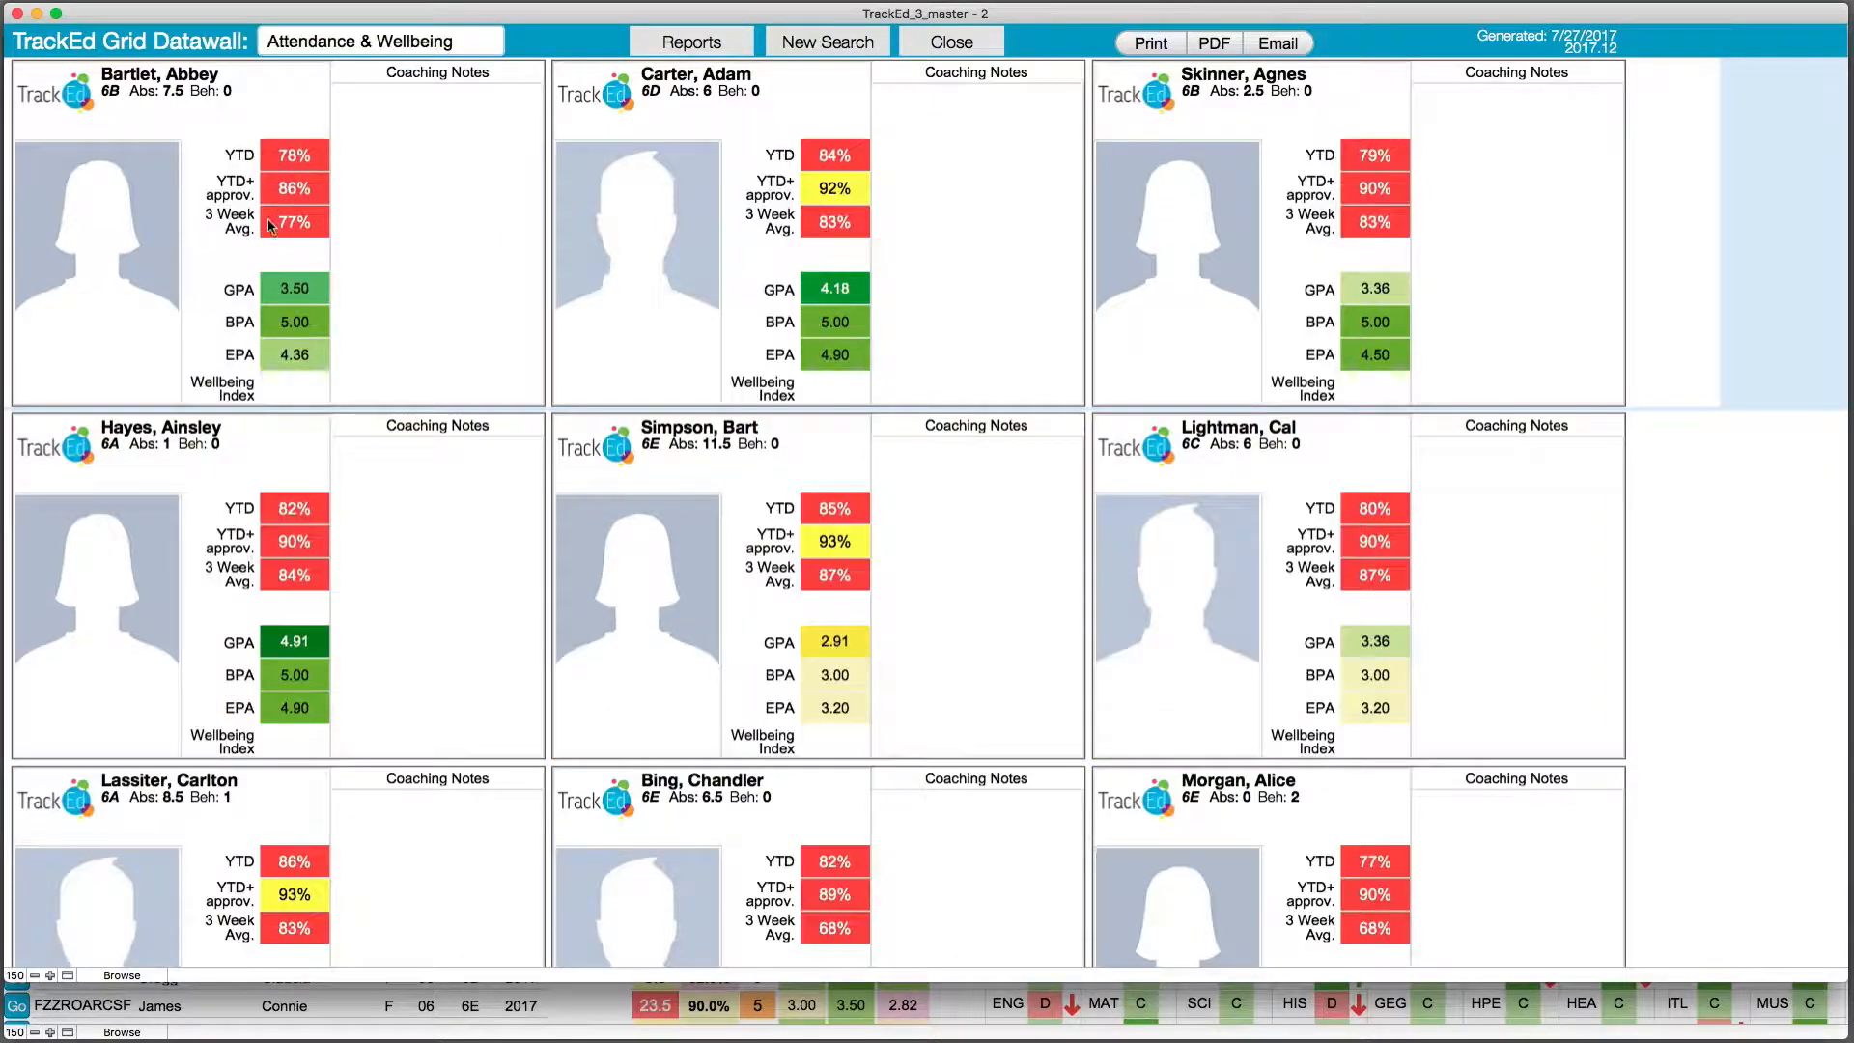
{"action": "left_click", "coordinate": [368, 42]}
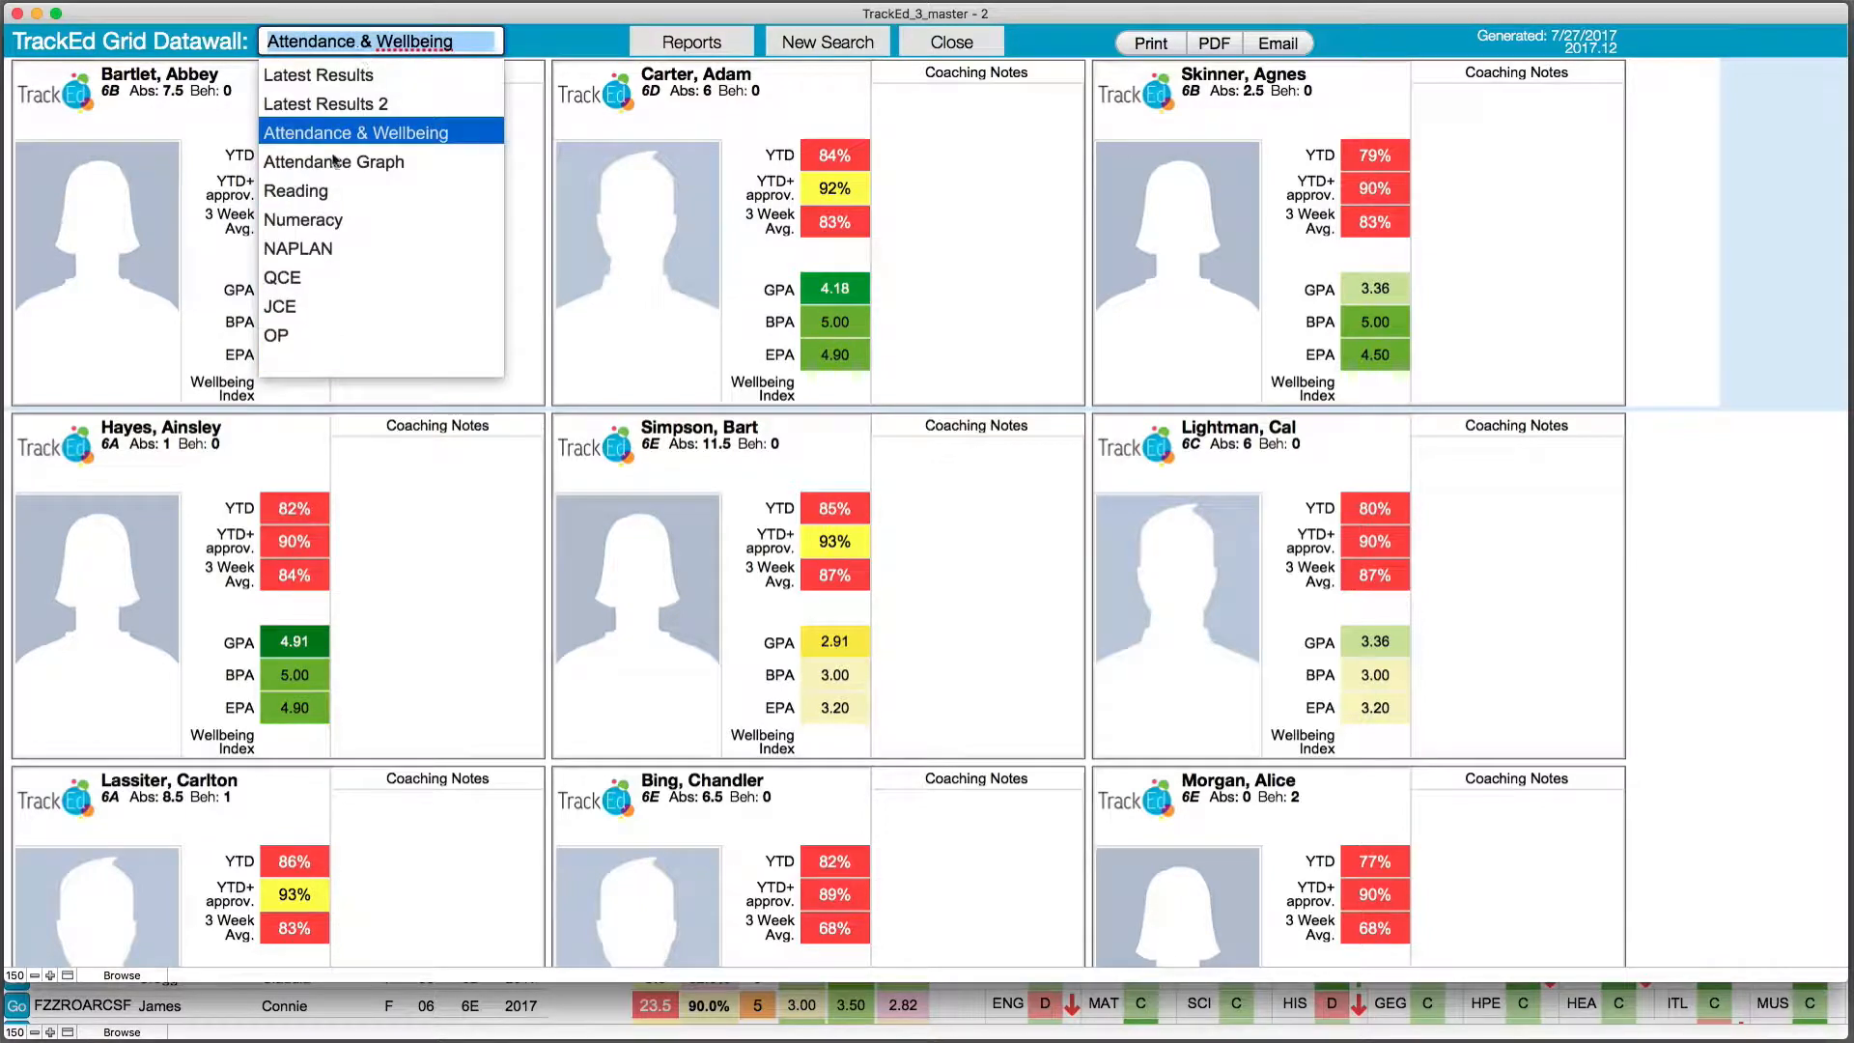
{"action": "left_click", "coordinate": [341, 164]}
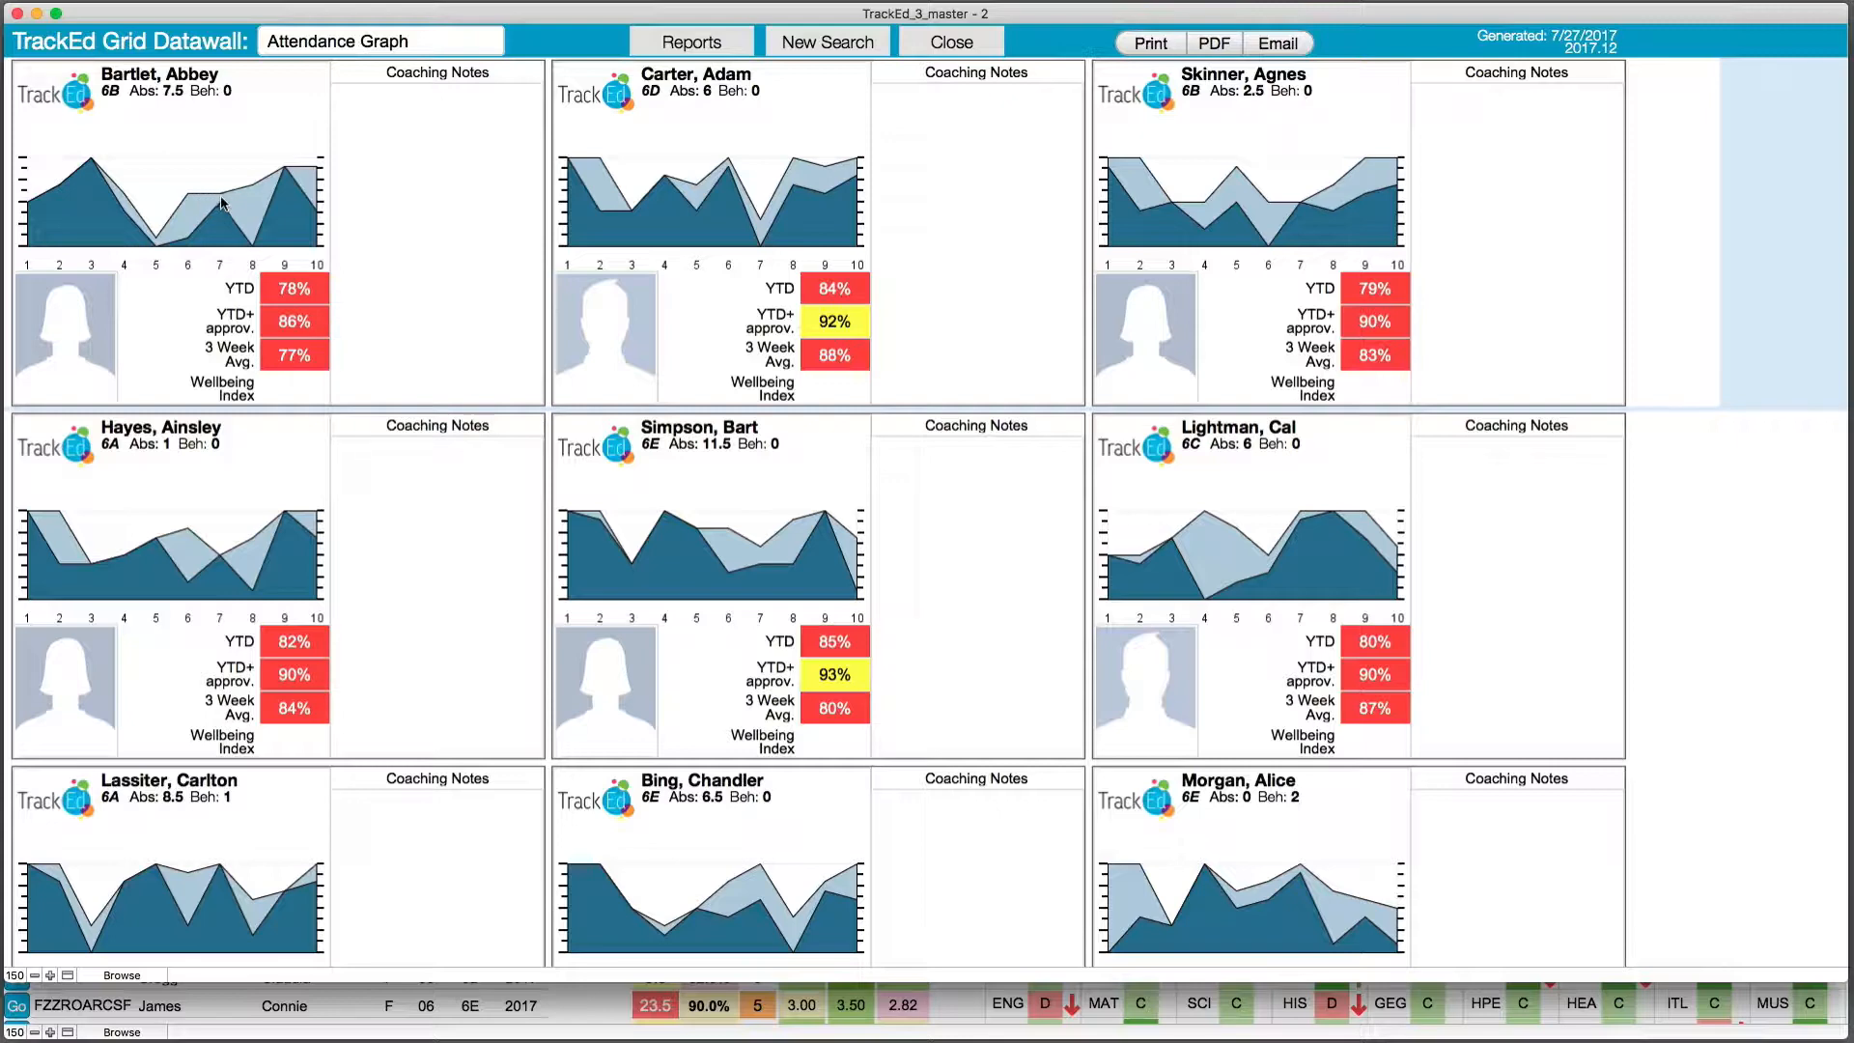
{"action": "mouse_move", "coordinate": [229, 204]}
{"action": "left_click", "coordinate": [975, 53]}
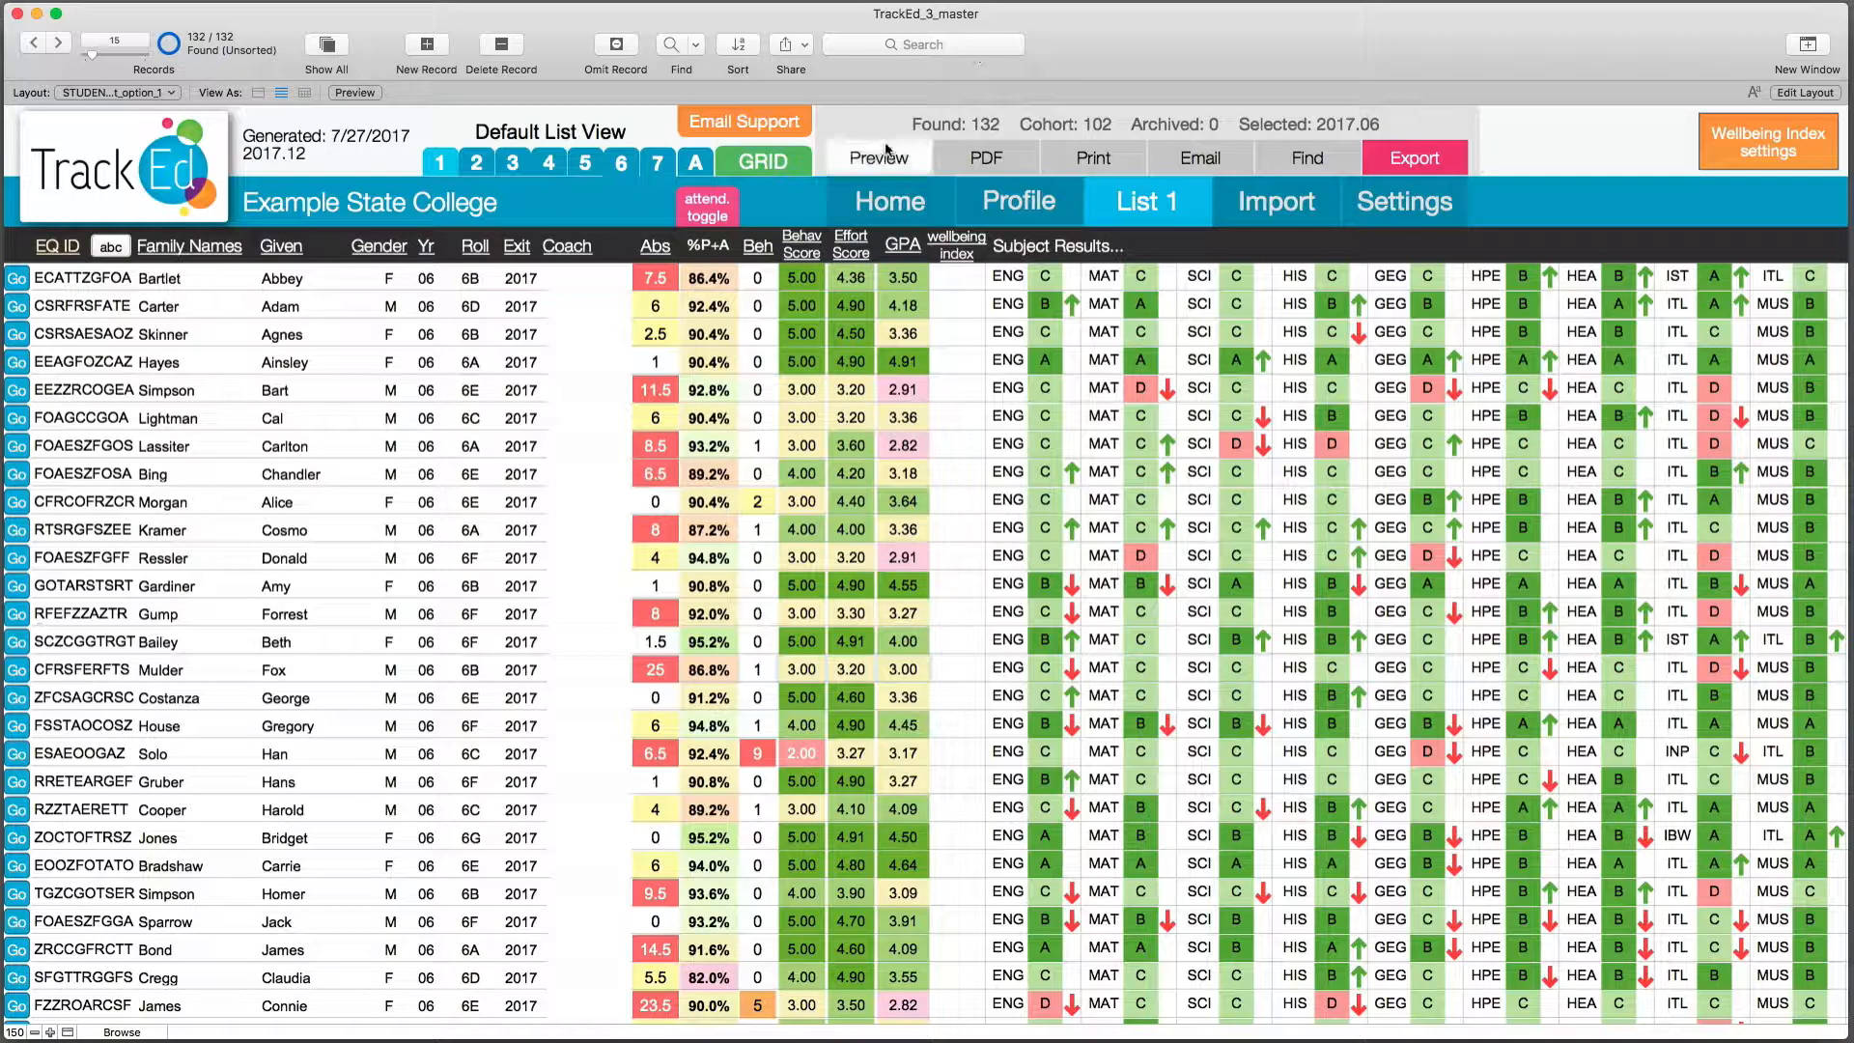
- Open the current student's profile and set its middle segment to Attendance
{"action": "left_click", "coordinate": [1011, 208]}
{"action": "scroll", "coordinate": [1024, 719], "scroll_direction": "down", "scroll_amount": 5}
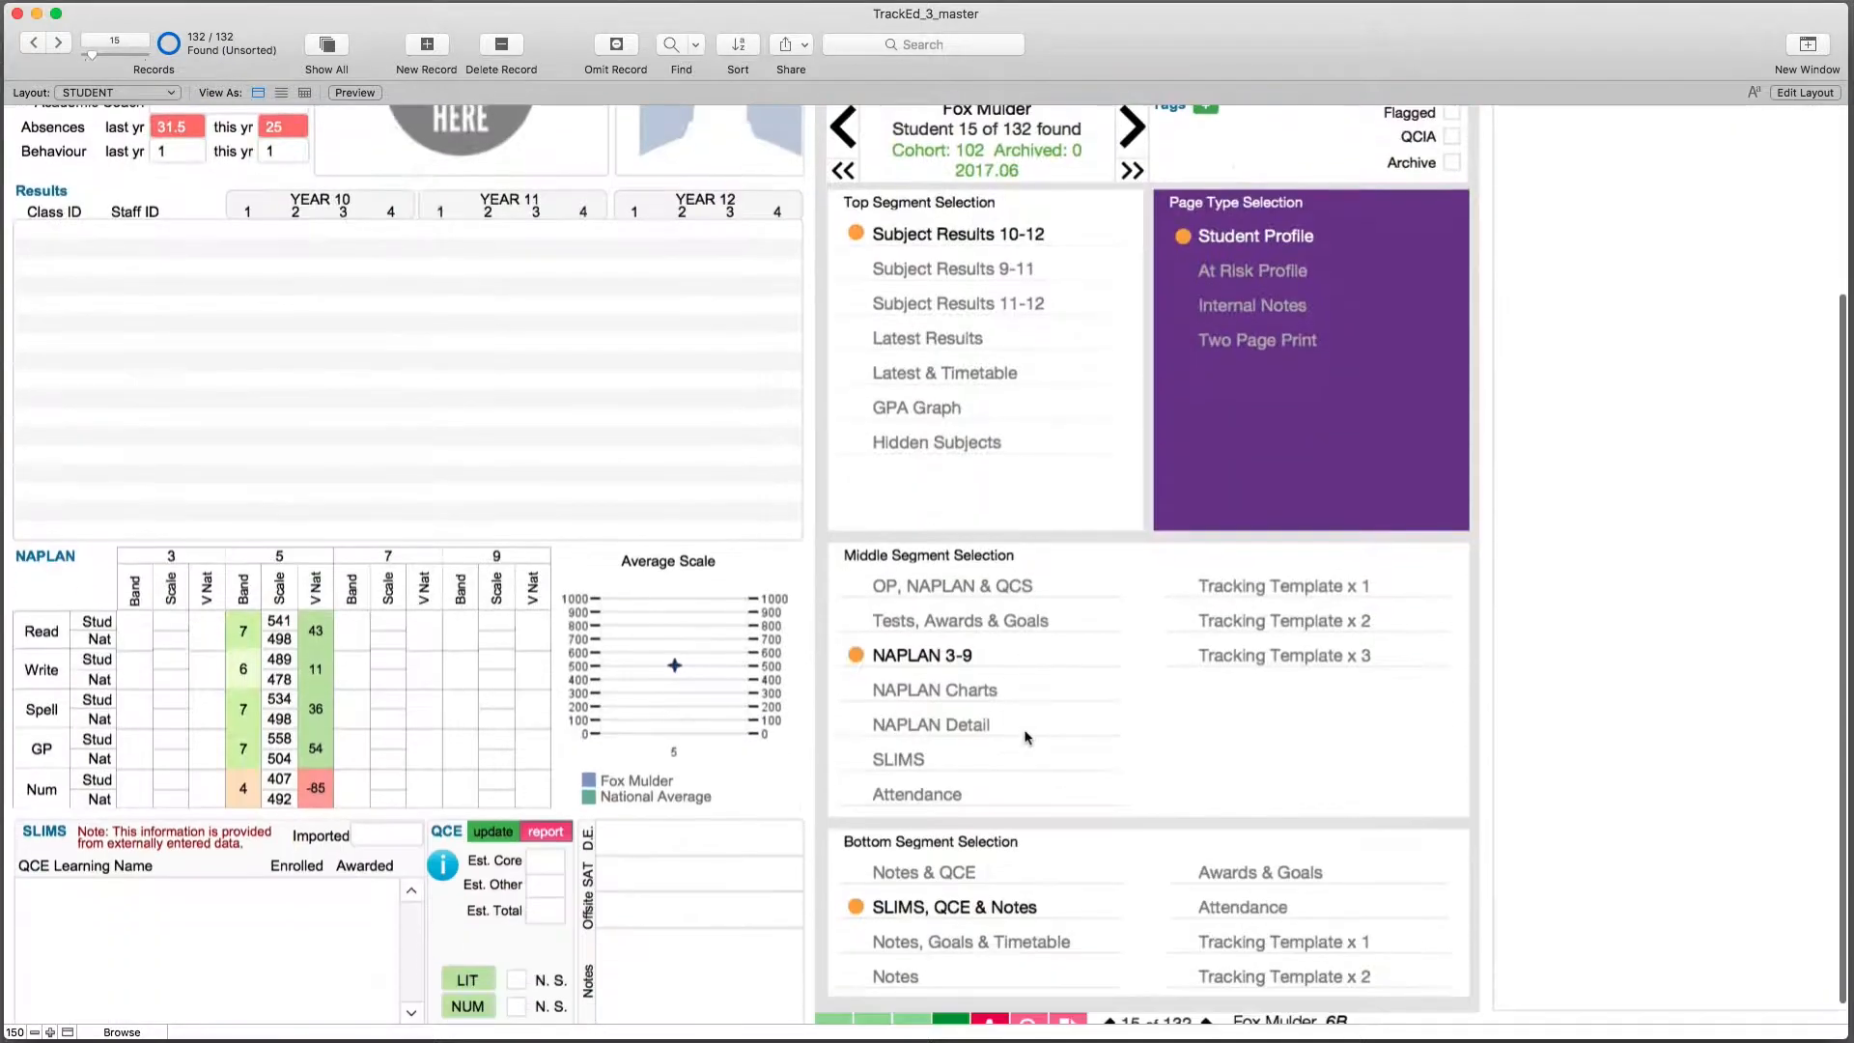
{"action": "left_click", "coordinate": [947, 770]}
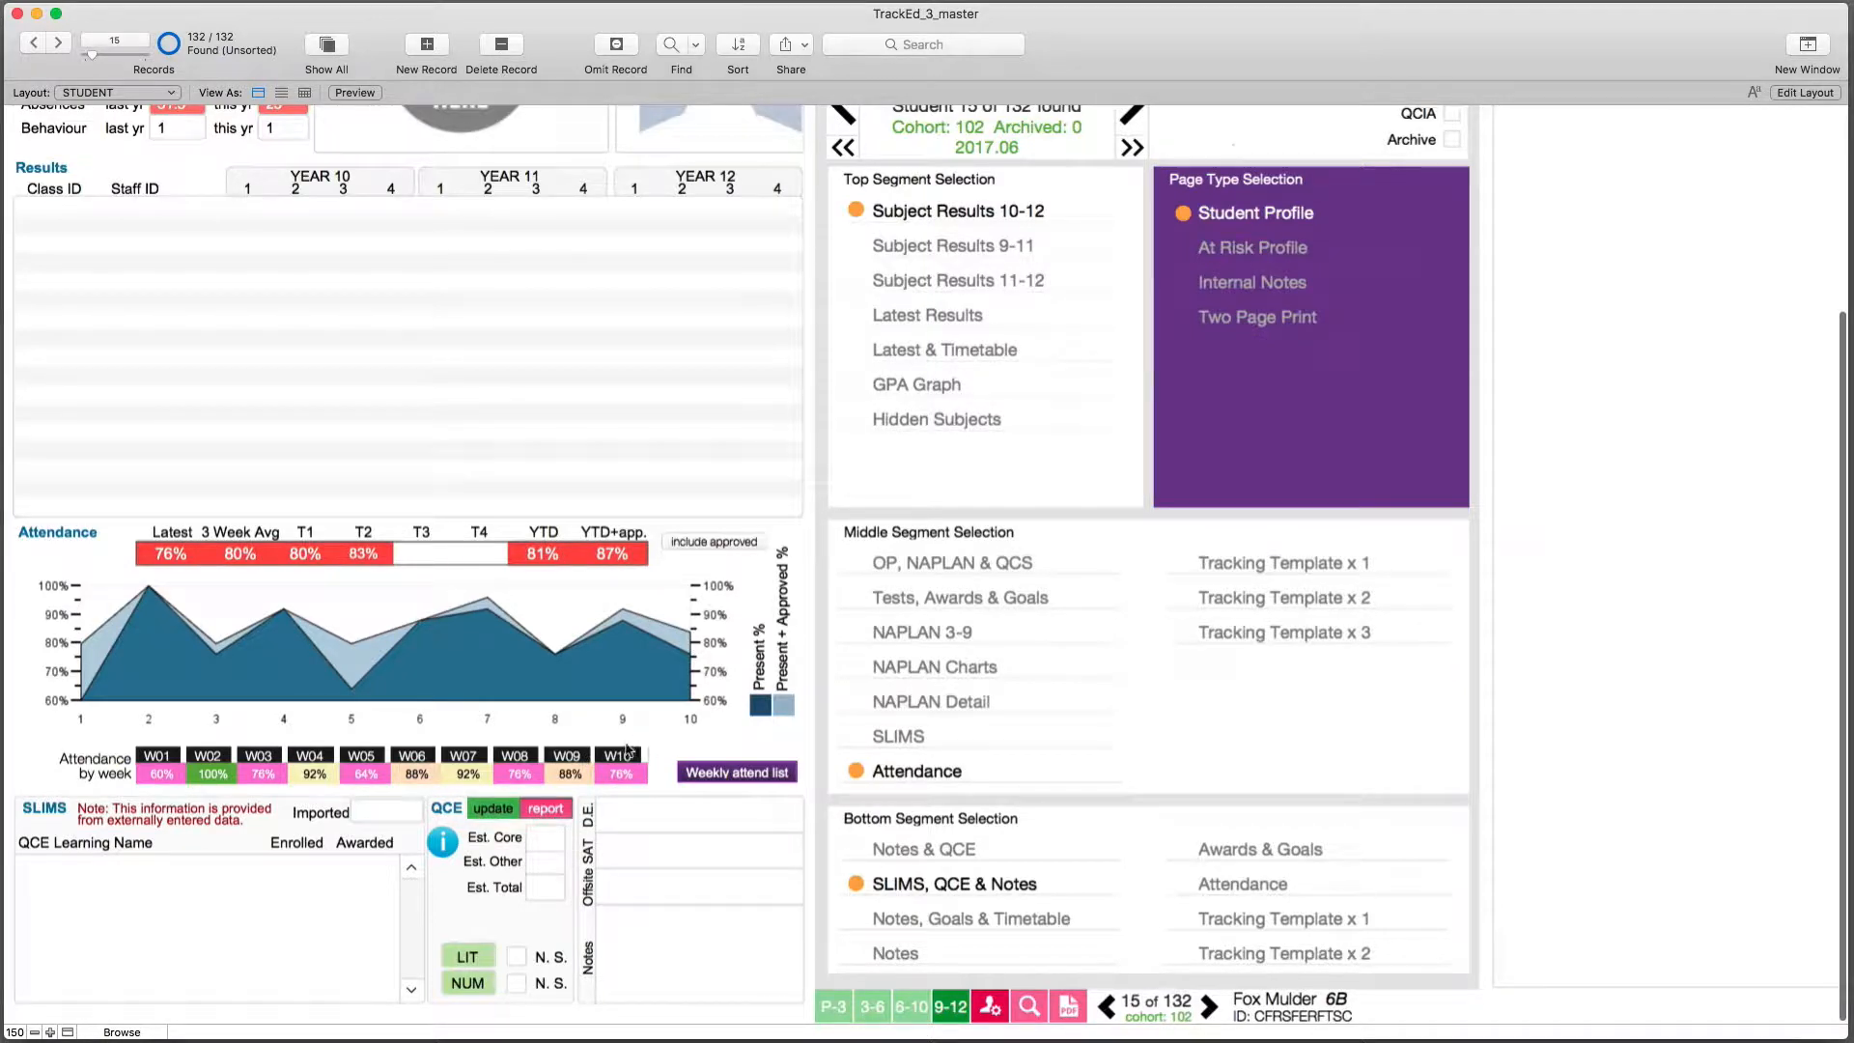
- Turn on Hide approved absences from graphs in the general settings
{"action": "scroll", "coordinate": [687, 743], "scroll_direction": "up", "scroll_amount": 5}
{"action": "left_click", "coordinate": [1432, 206]}
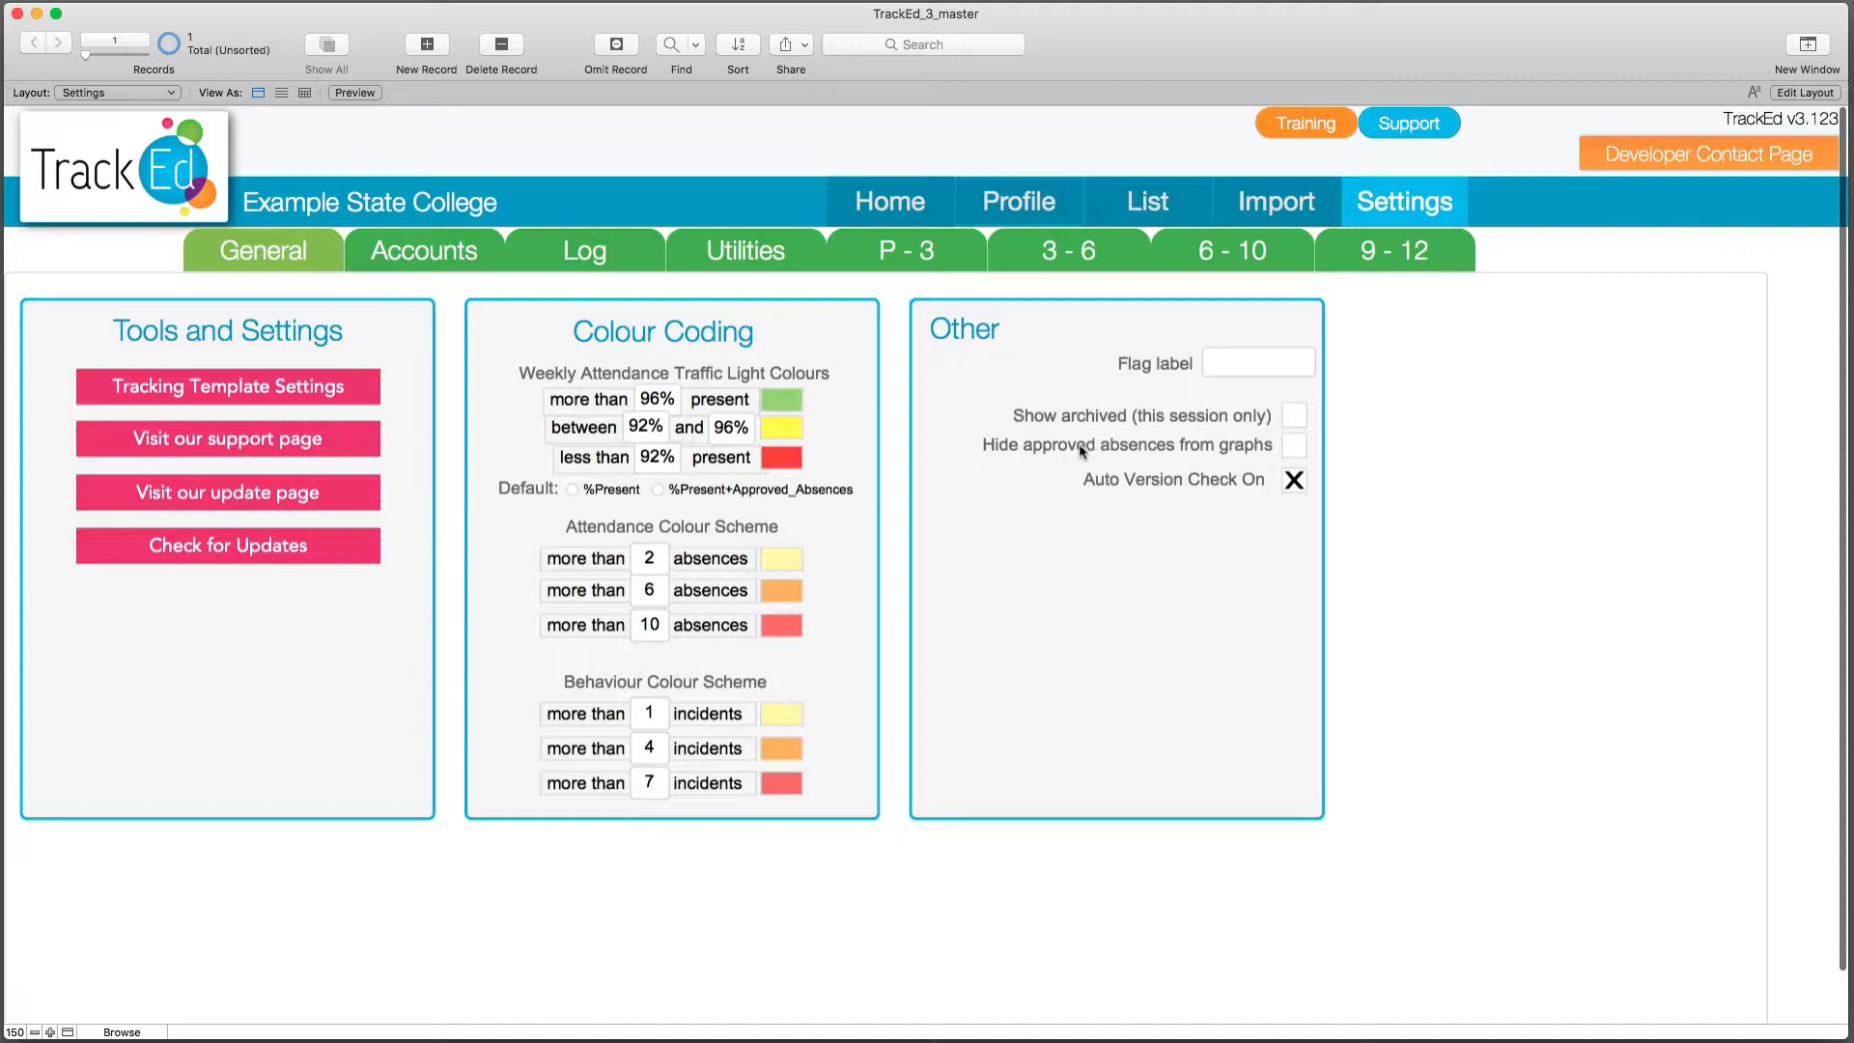
{"action": "left_click", "coordinate": [1292, 450]}
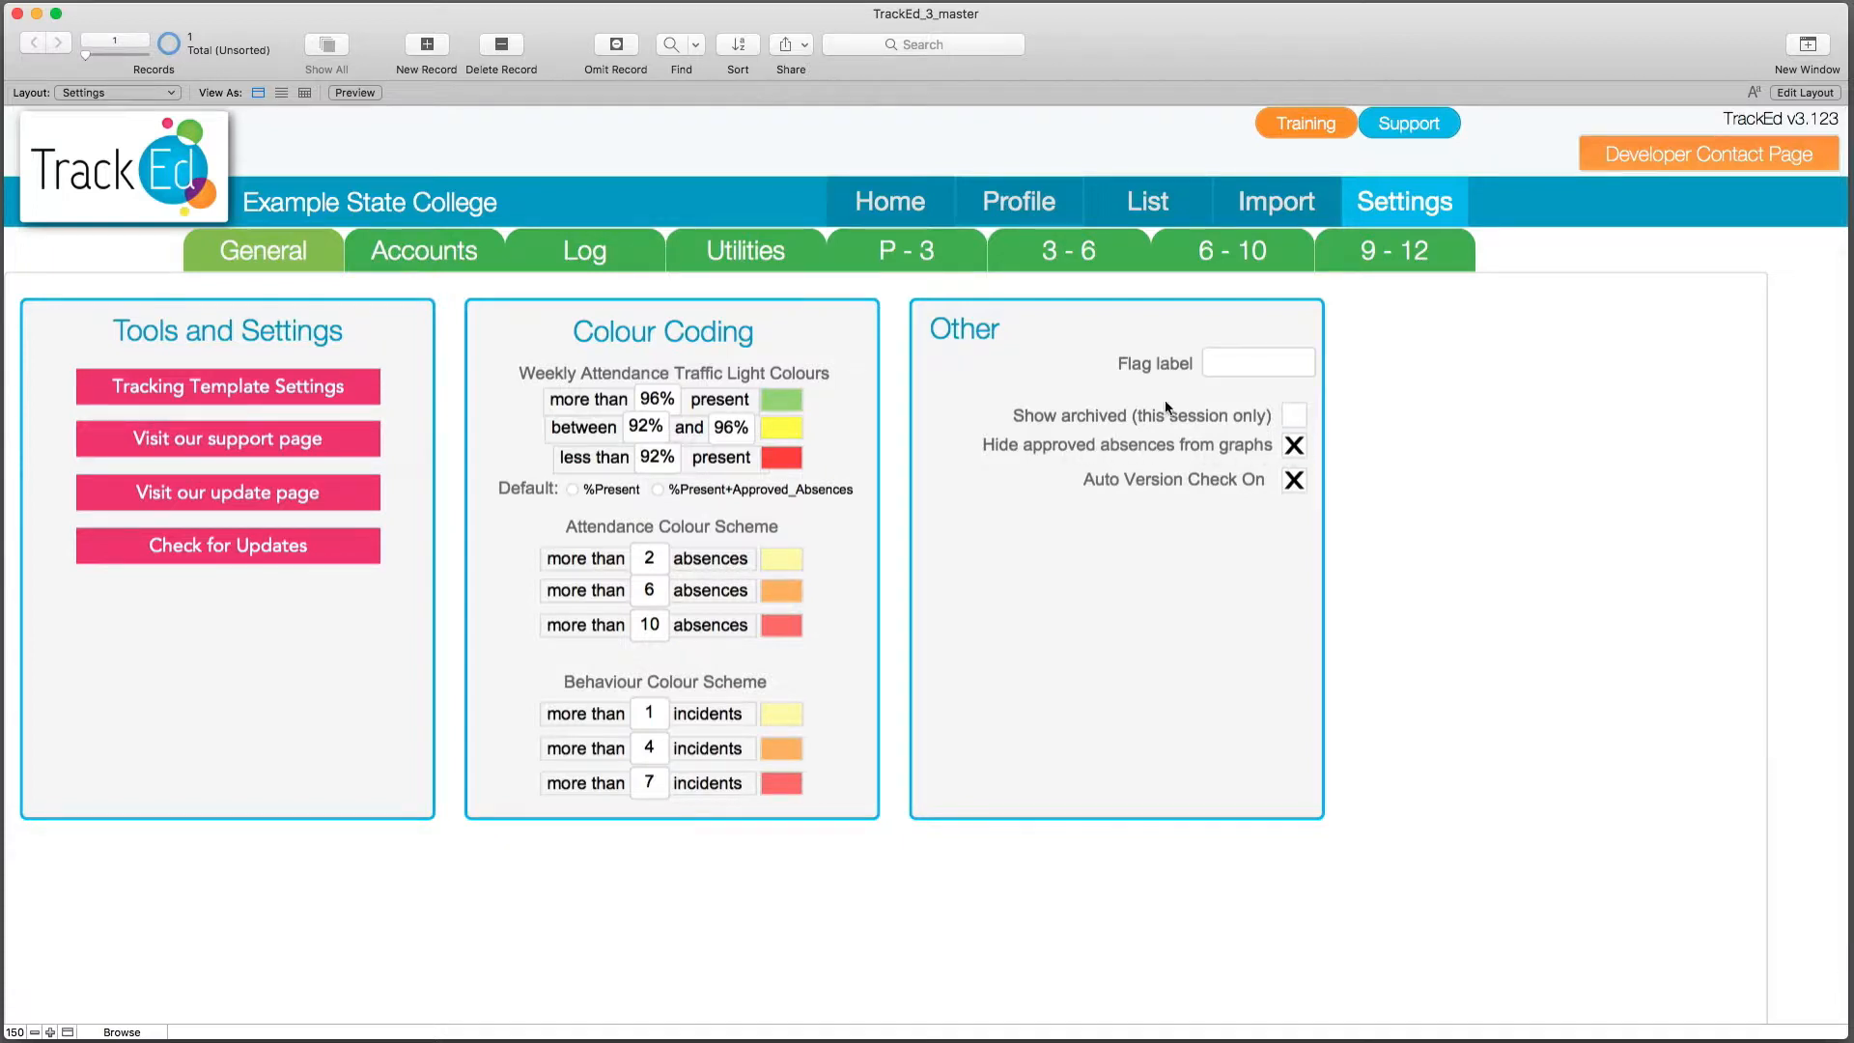
- Return to the student's profile, show Attendance in the middle segment and toggle approved absences on its graph
{"action": "left_click", "coordinate": [1036, 215]}
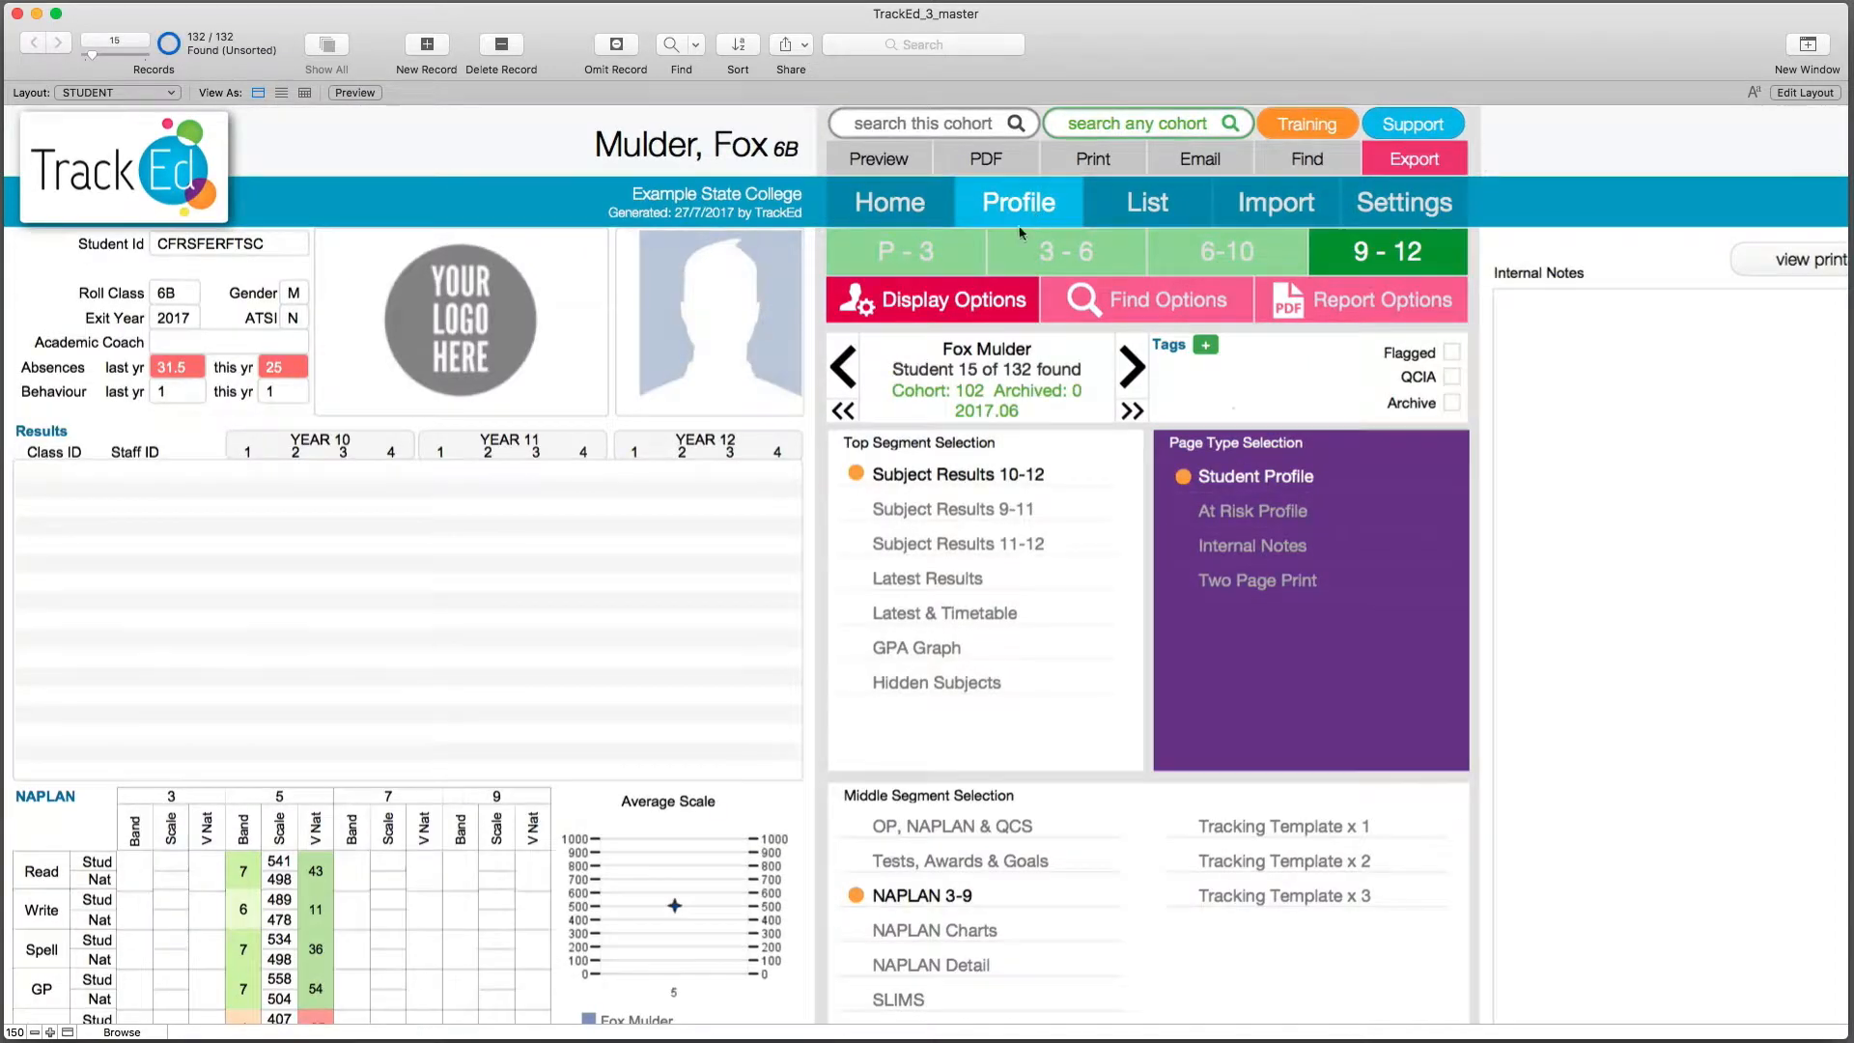
{"action": "left_click", "coordinate": [925, 896]}
{"action": "scroll", "coordinate": [928, 869], "scroll_direction": "down", "scroll_amount": 3}
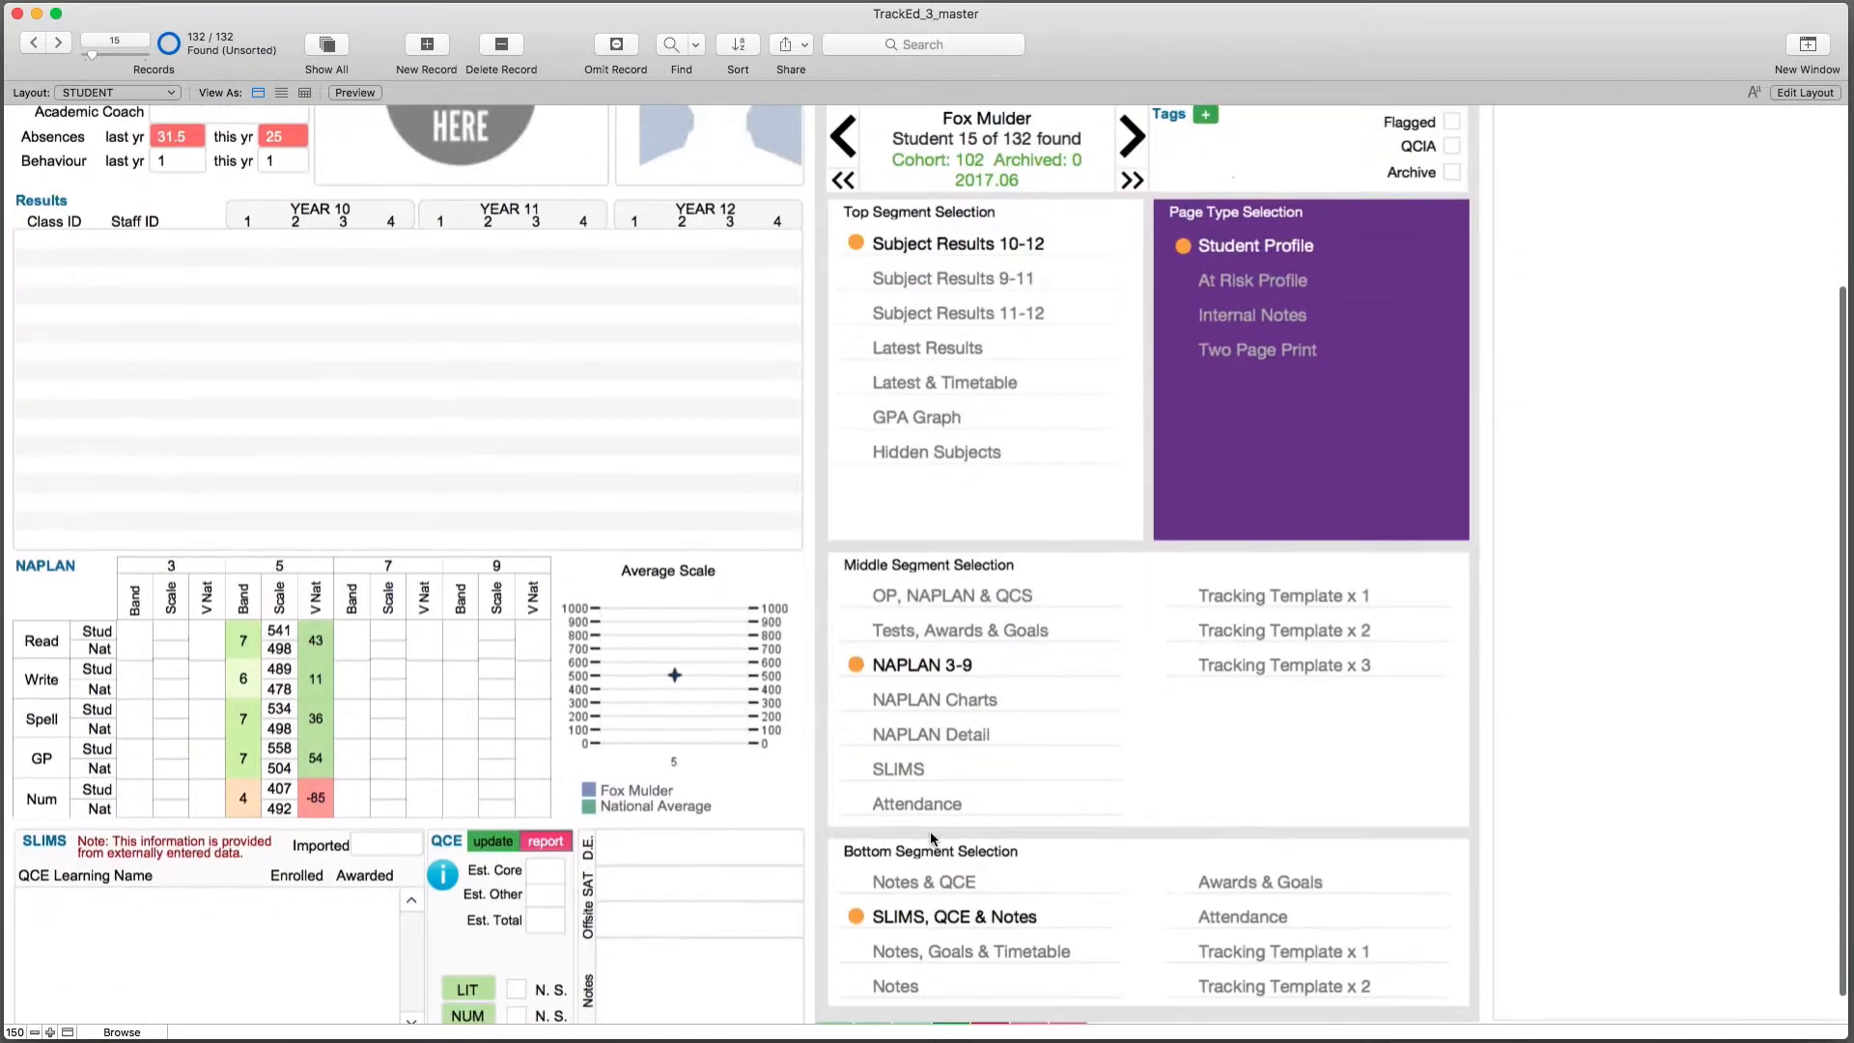
{"action": "left_click", "coordinate": [924, 807]}
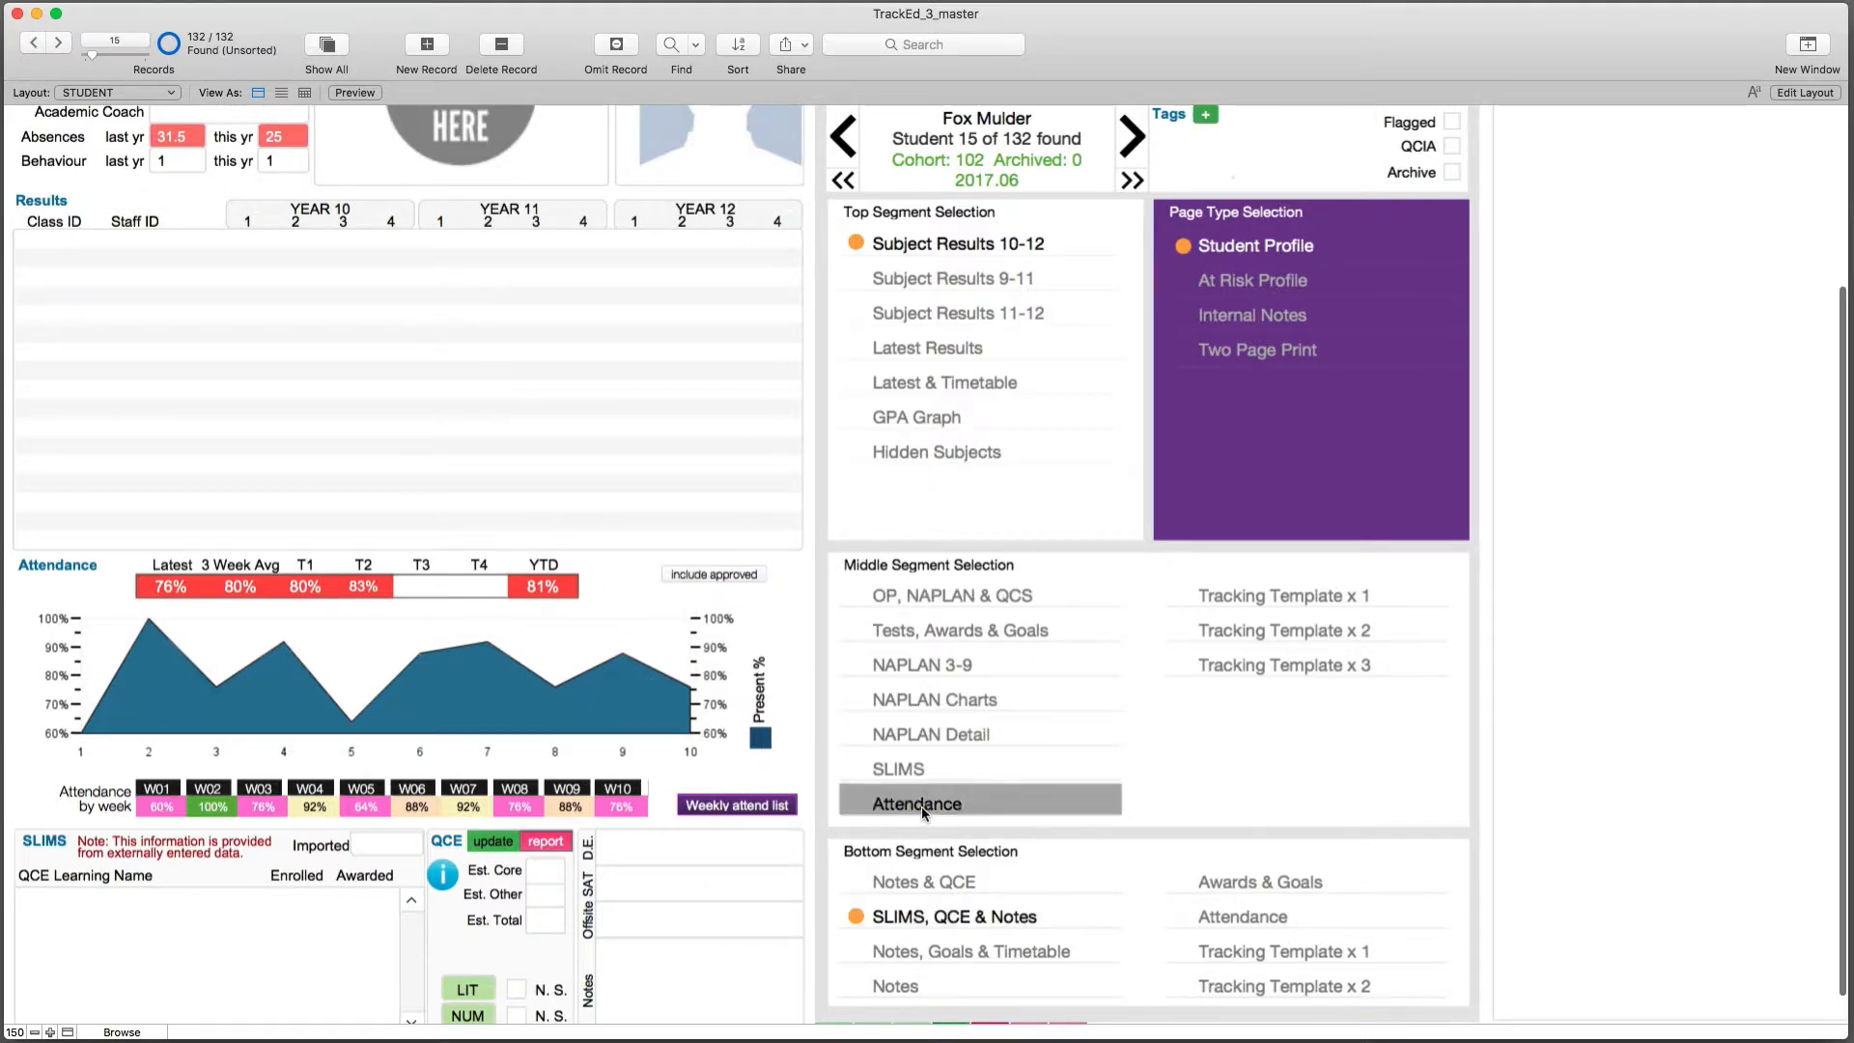
{"action": "left_click", "coordinate": [726, 578]}
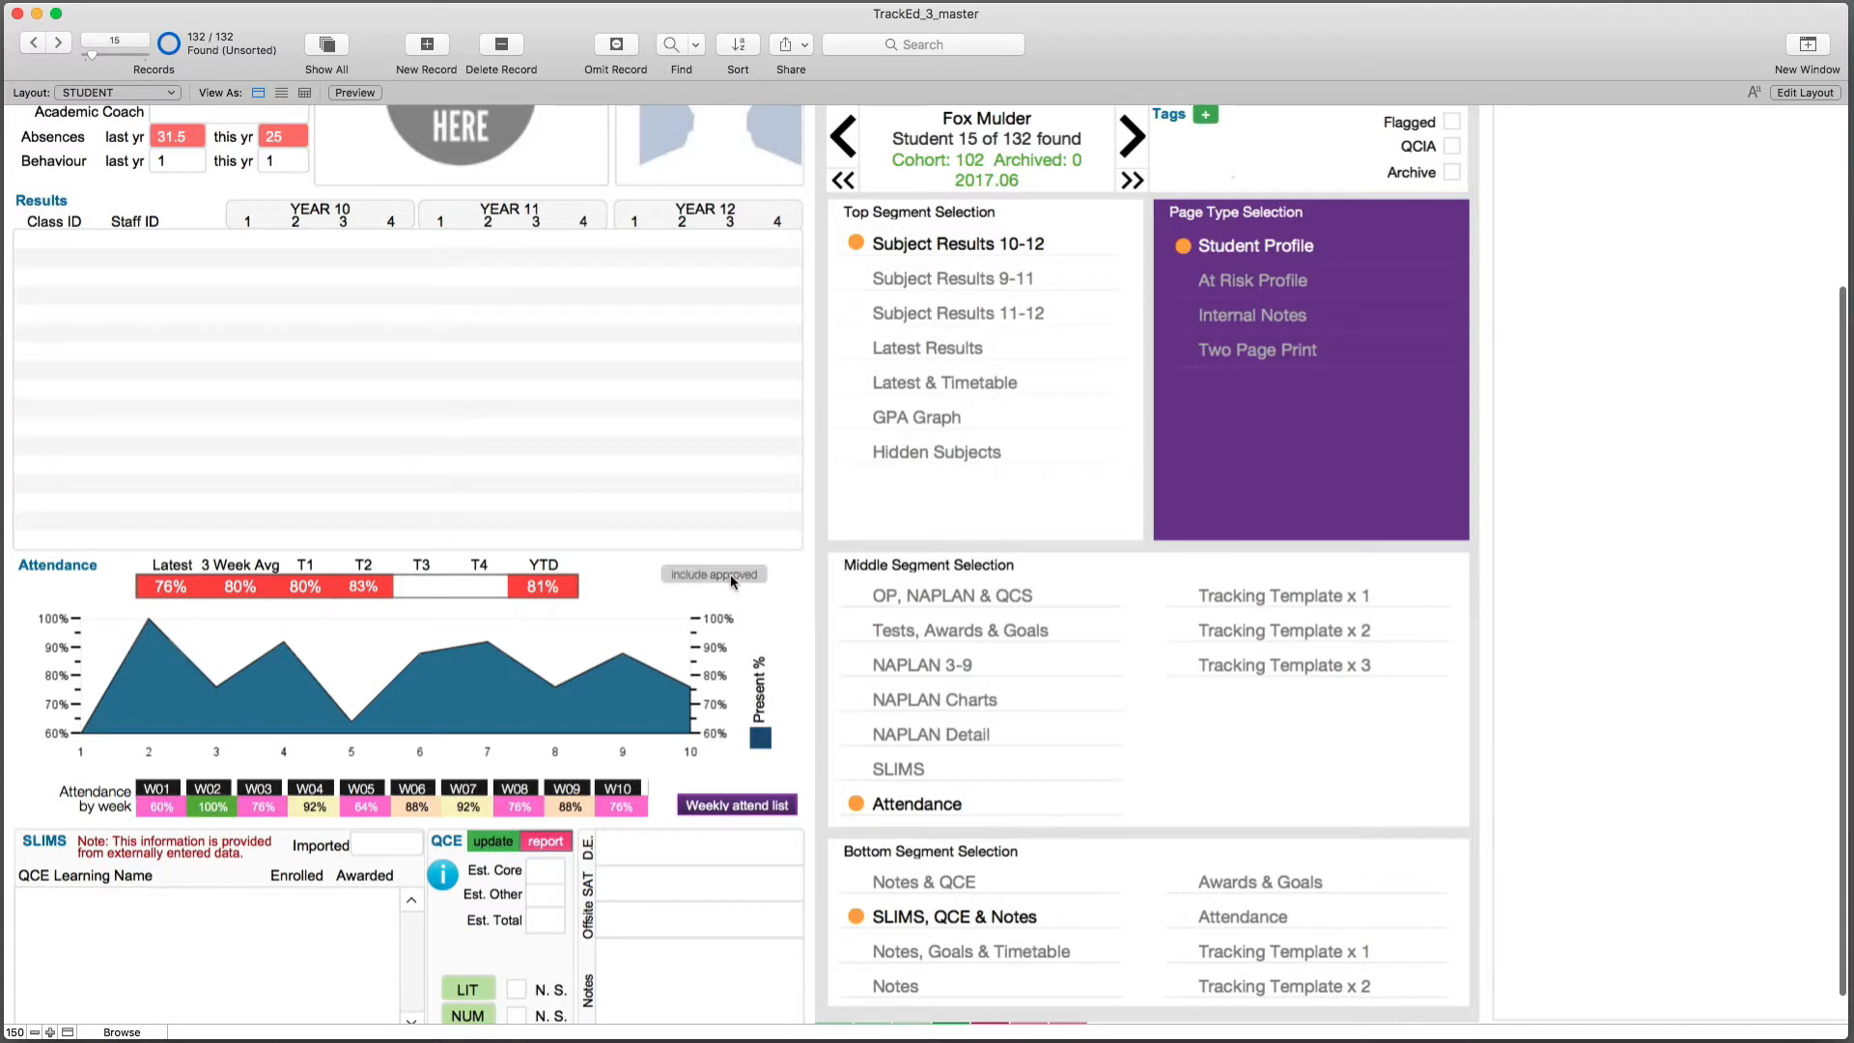
{"action": "left_click", "coordinate": [724, 579]}
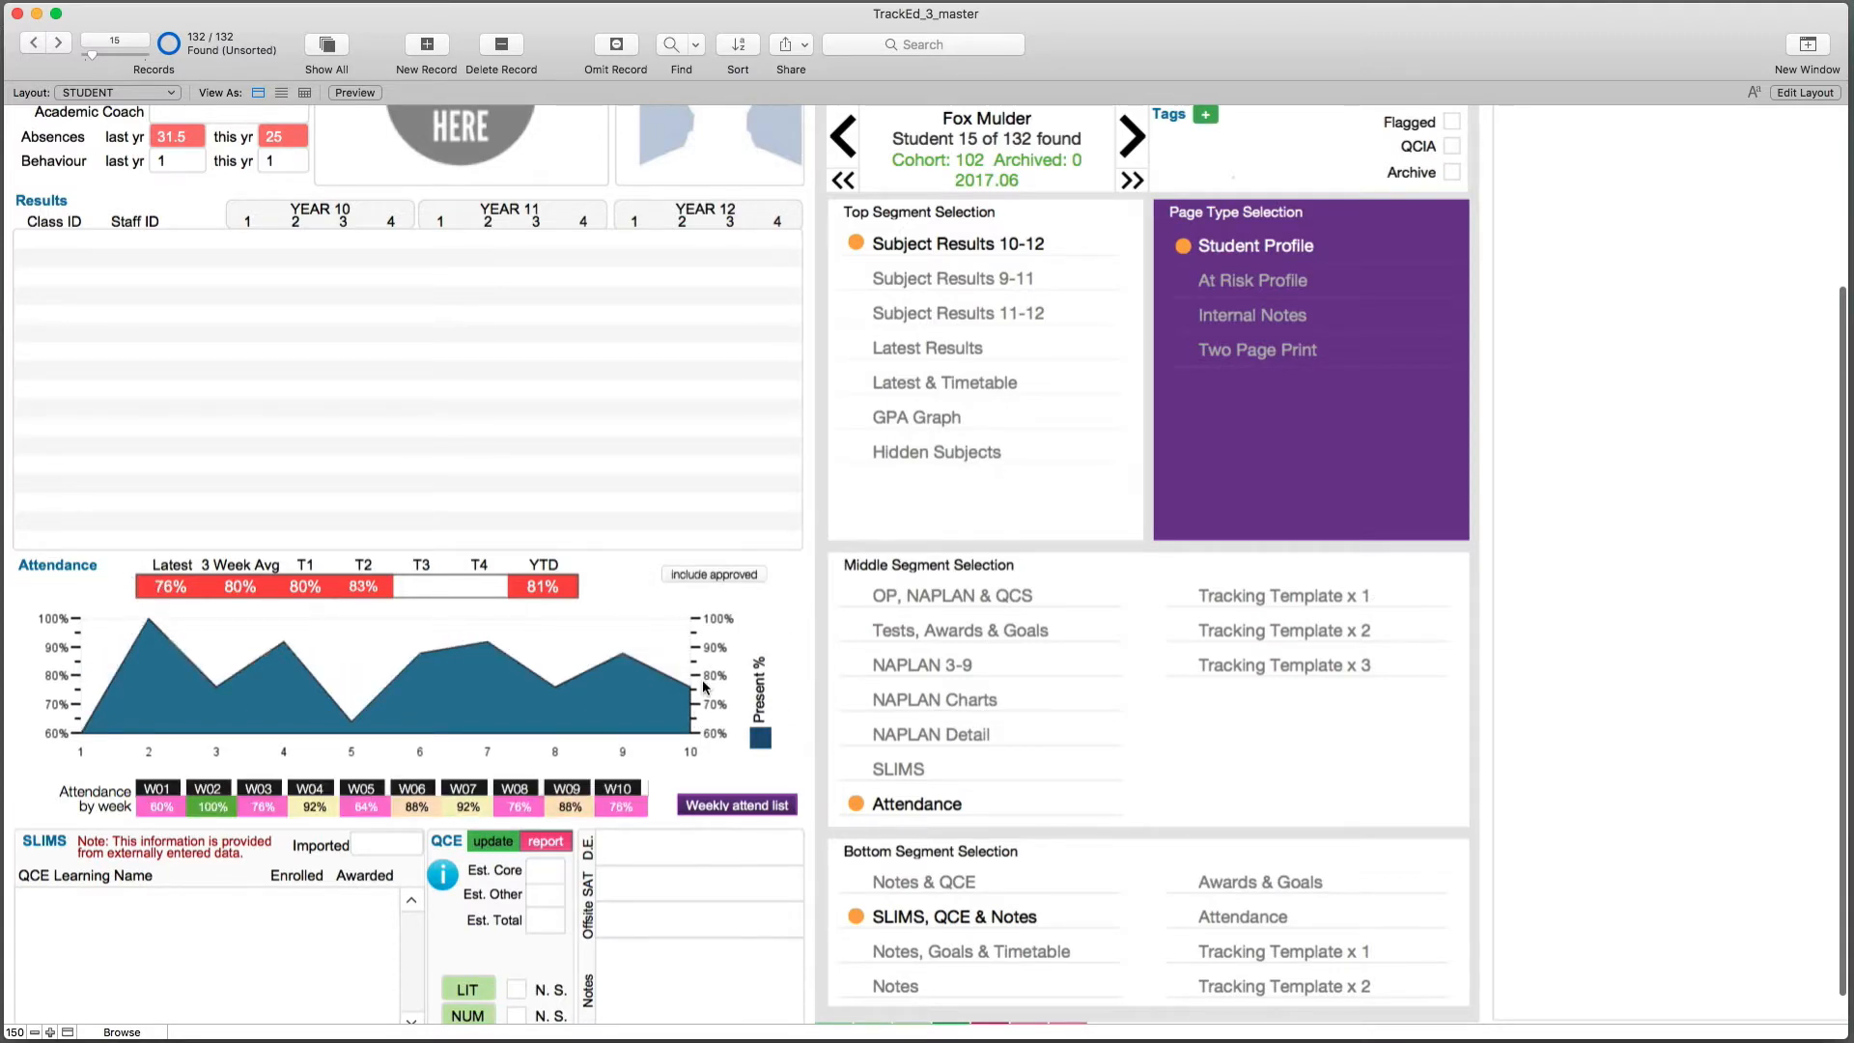